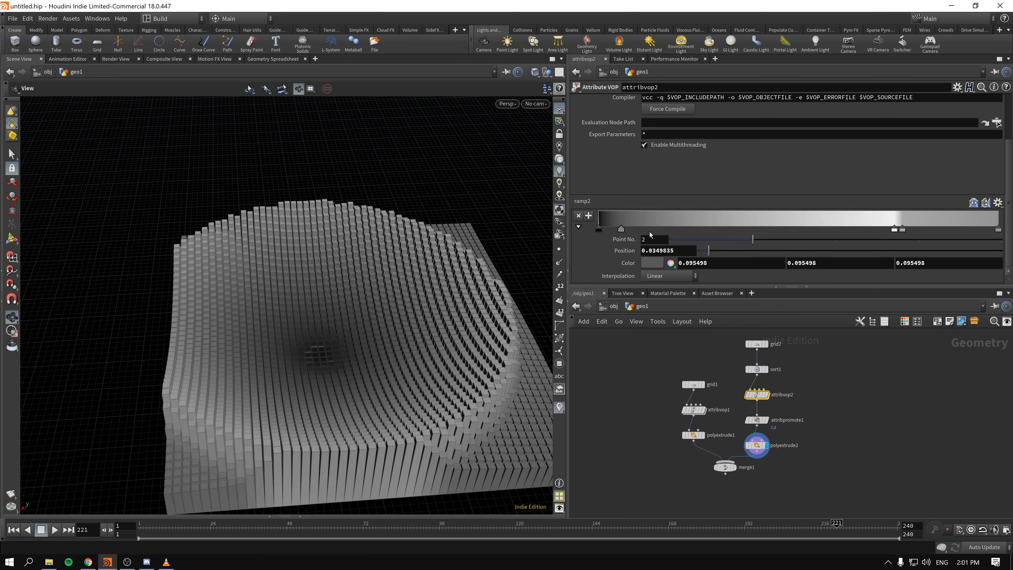
Step: Reshape ramp2 on attribvop2 by moving its colour points, and vary a setting on the sort1 node
{"action": "left_click", "coordinate": [862, 234]}
{"action": "left_click_drag", "start_coordinate": [862, 232], "coordinate": [660, 234]}
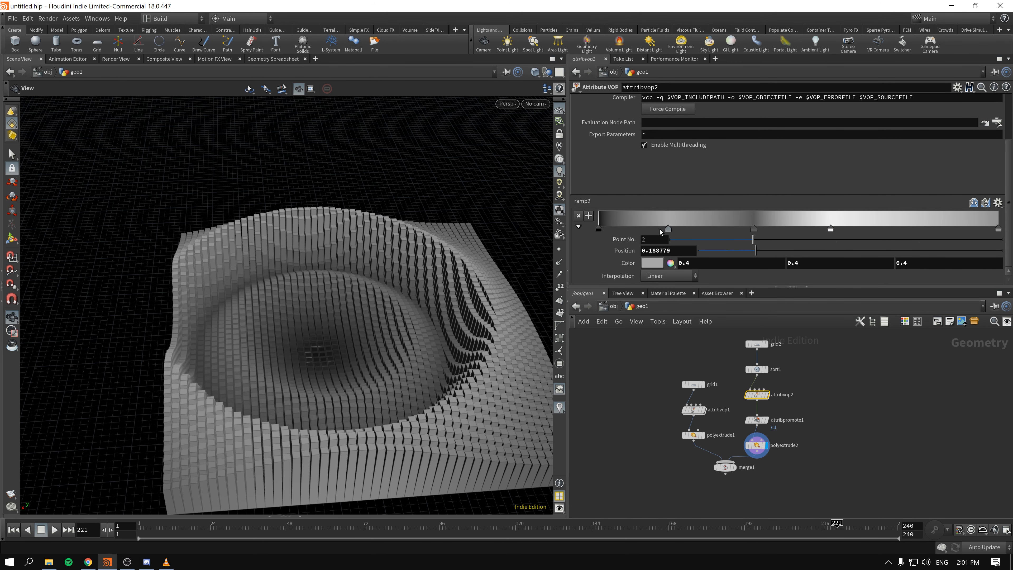
{"action": "left_click", "coordinate": [757, 369]}
{"action": "middle_click_drag", "start_coordinate": [679, 113], "coordinate": [640, 114]}
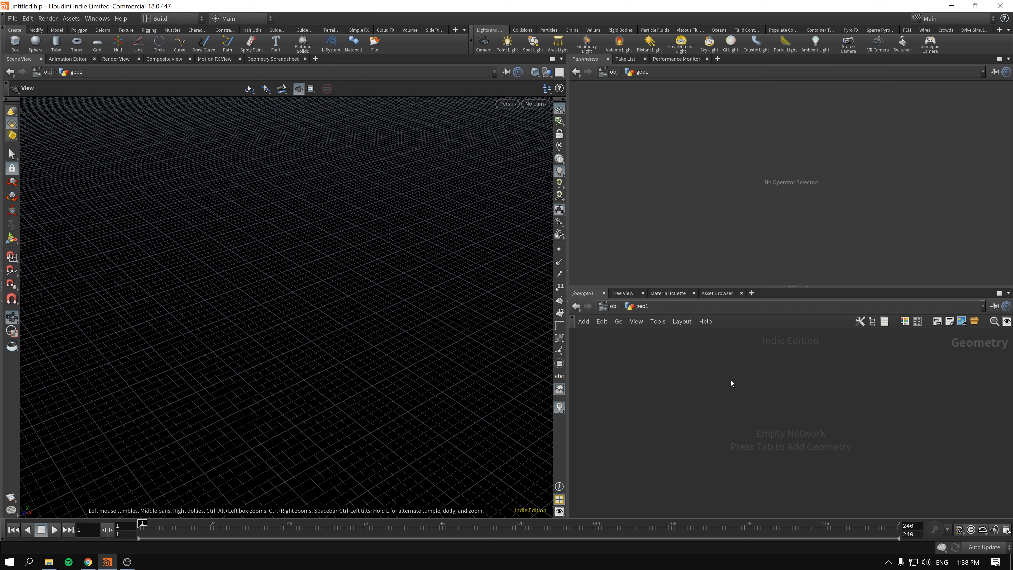
Step: Replace the existing object with a new Geometry object at the object level and enter its network
{"action": "key", "text": "u"}
{"action": "key", "text": "Delete"}
{"action": "key", "text": "Tab"}
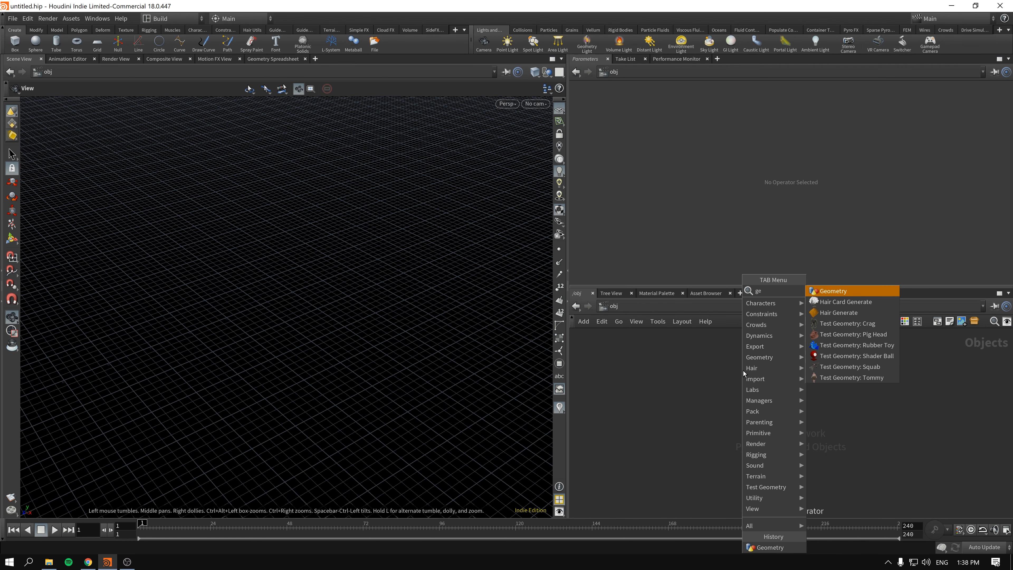
{"action": "key", "text": "Return"}
{"action": "left_click", "coordinate": [743, 371]}
{"action": "double_click", "coordinate": [743, 370]}
Step: Add a Grid node to the empty geometry network
{"action": "key", "text": "Tab"}
{"action": "type", "text": "grid"}
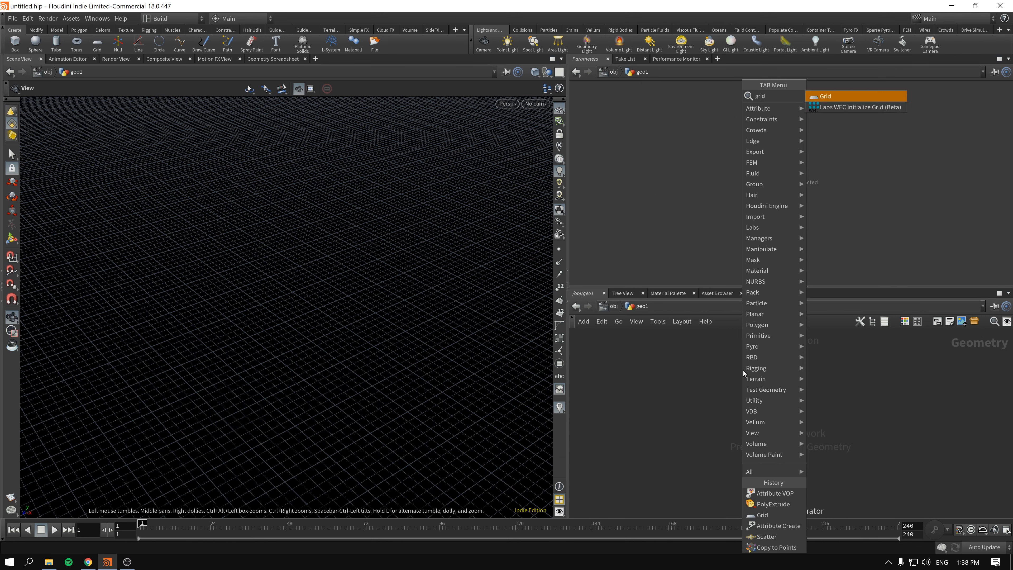
{"action": "key", "text": "Return"}
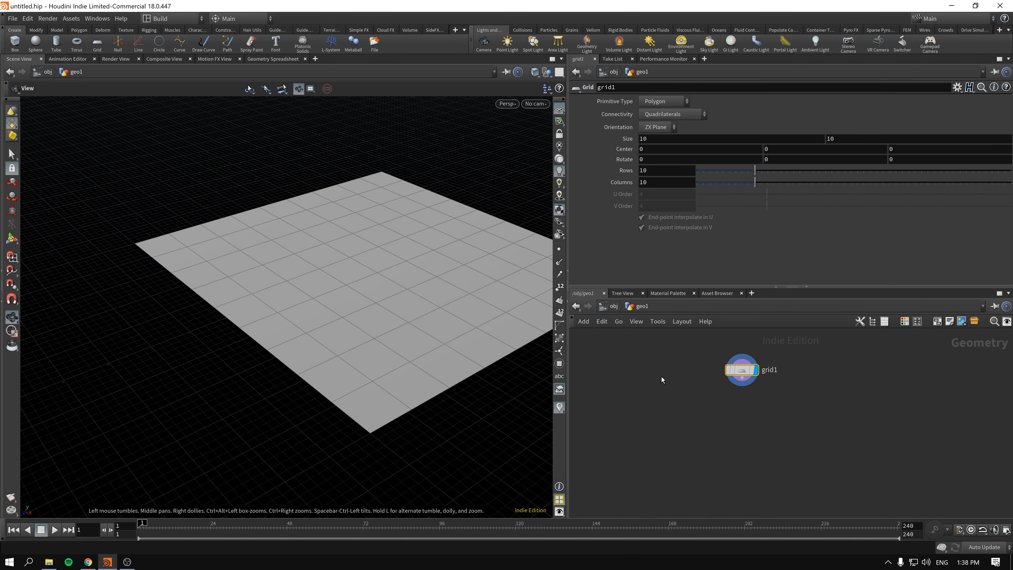
Step: Set the grid to 2 rows and its second size value to 1
{"action": "double_click", "coordinate": [668, 170]}
{"action": "type", "text": "2"}
{"action": "key", "text": "Return"}
{"action": "double_click", "coordinate": [832, 138]}
{"action": "type", "text": "2"}
{"action": "key", "text": "Return"}
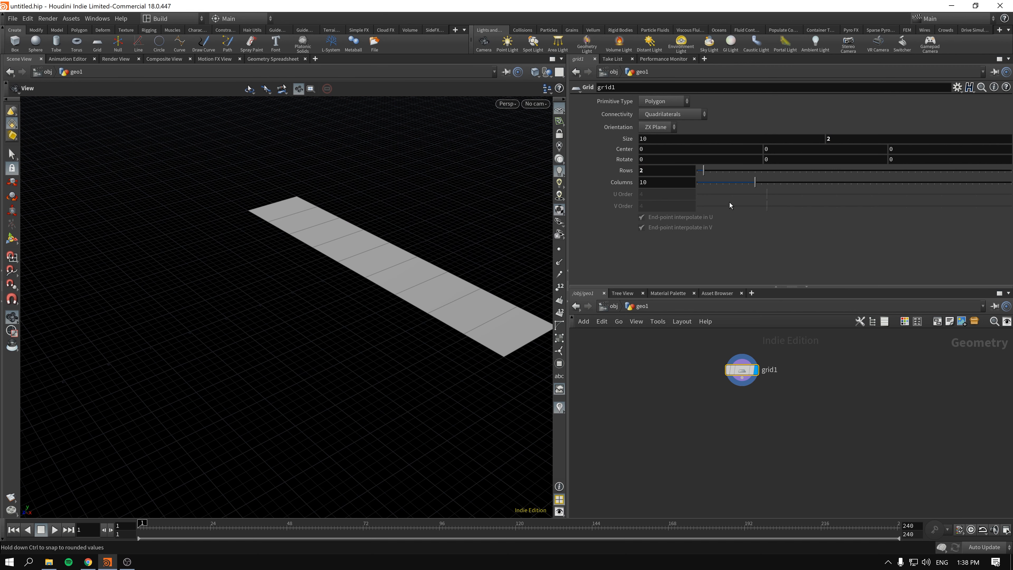
{"action": "double_click", "coordinate": [829, 139]}
{"action": "type", "text": "1"}
{"action": "key", "text": "Return"}
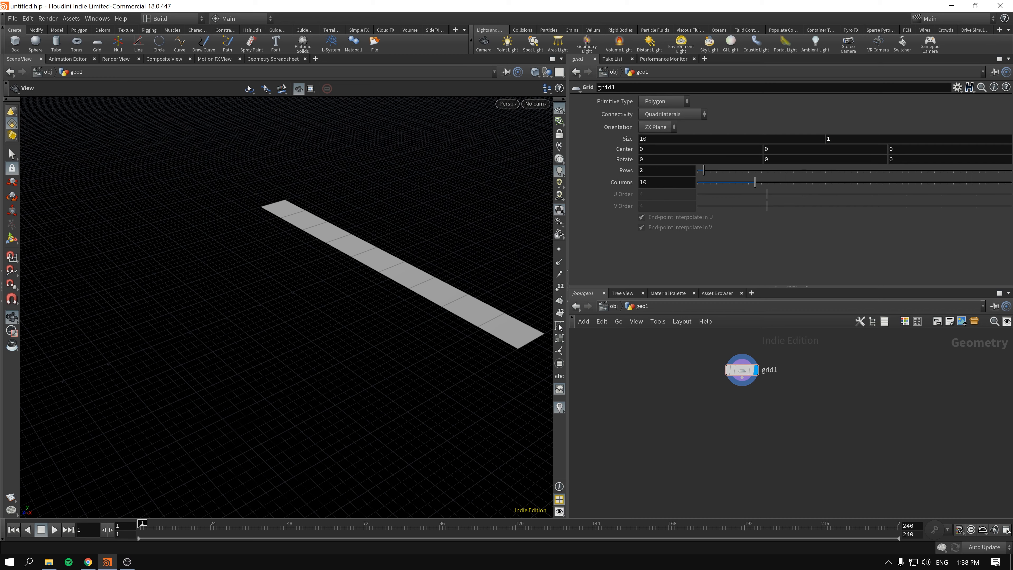
Step: Display the primitive numbers on the grid strip in the viewport
{"action": "left_click_drag", "start_coordinate": [399, 320], "coordinate": [454, 332]}
{"action": "left_click_drag", "start_coordinate": [596, 355], "coordinate": [776, 376]}
{"action": "right_click_drag", "start_coordinate": [424, 292], "coordinate": [423, 288]}
{"action": "left_click_drag", "start_coordinate": [423, 288], "coordinate": [363, 289]}
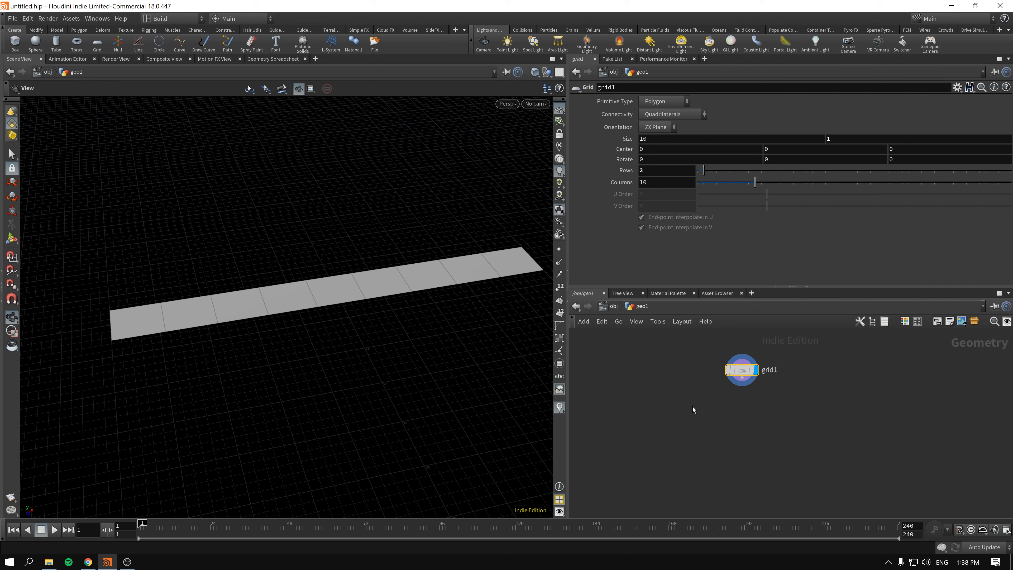
{"action": "left_click", "coordinate": [698, 474]}
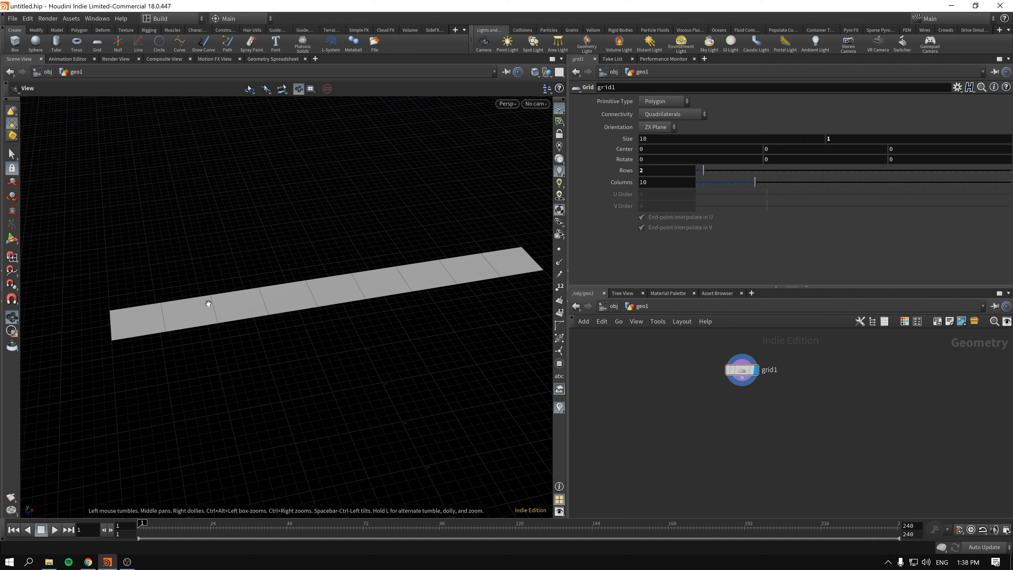
{"action": "left_click", "coordinate": [559, 314]}
{"action": "left_click_drag", "start_coordinate": [211, 298], "coordinate": [242, 290]}
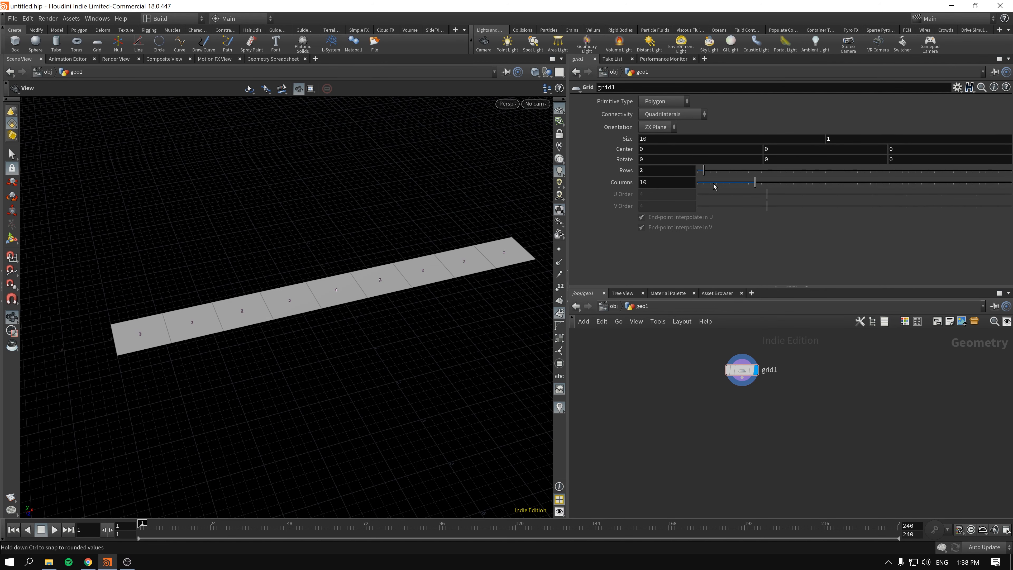
Step: Set the grid's number of columns to 11
{"action": "left_click_drag", "start_coordinate": [755, 184], "coordinate": [765, 183]}
{"action": "left_click_drag", "start_coordinate": [125, 341], "coordinate": [110, 345]}
{"action": "right_click_drag", "start_coordinate": [110, 345], "coordinate": [369, 248]}
{"action": "middle_click_drag", "start_coordinate": [369, 248], "coordinate": [86, 274]}
{"action": "left_click_drag", "start_coordinate": [86, 273], "coordinate": [200, 245]}
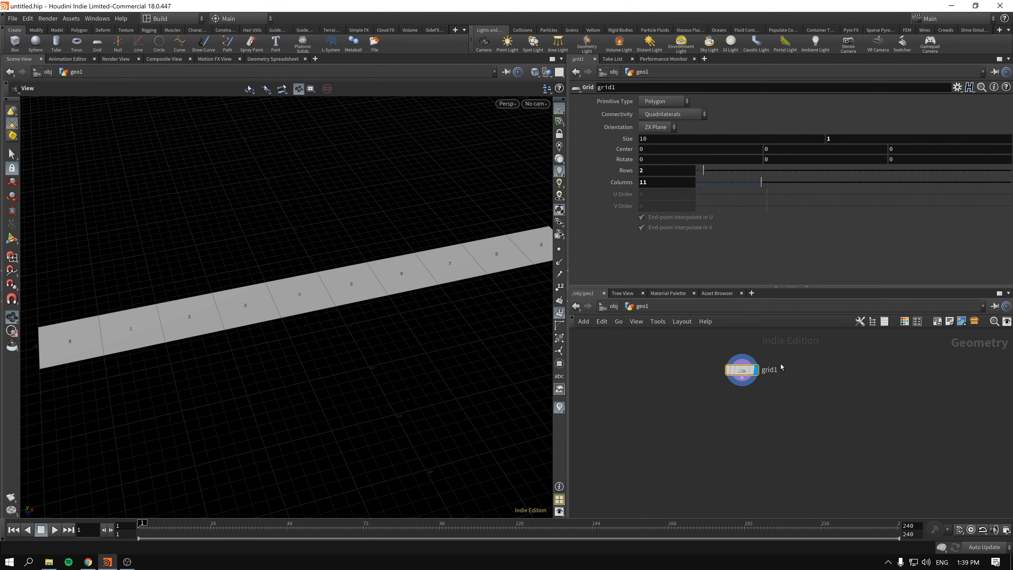
Step: Add a PolyExtrude node after the grid and set its distance to 1
{"action": "key", "text": "Tab"}
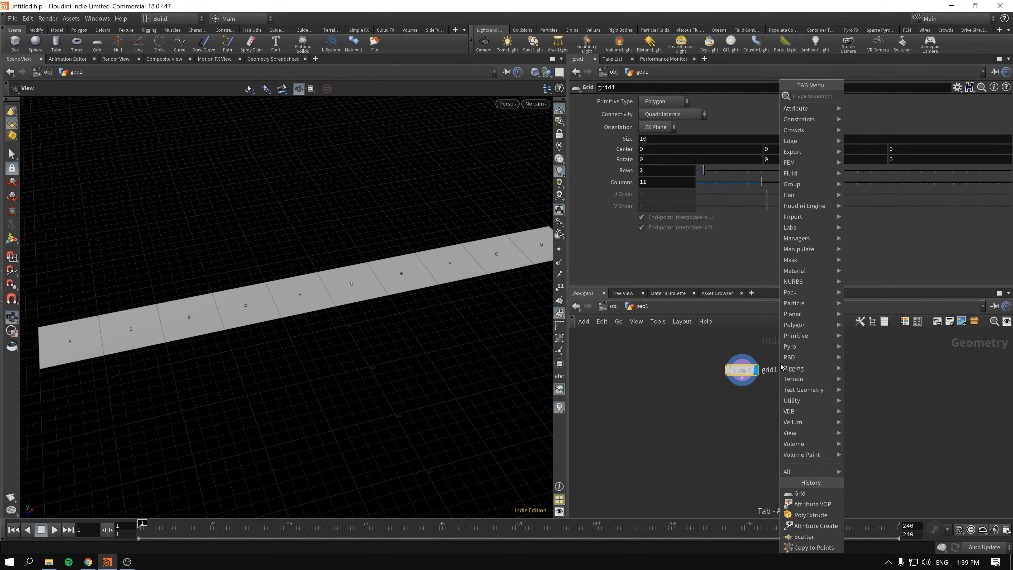
{"action": "type", "text": "po"}
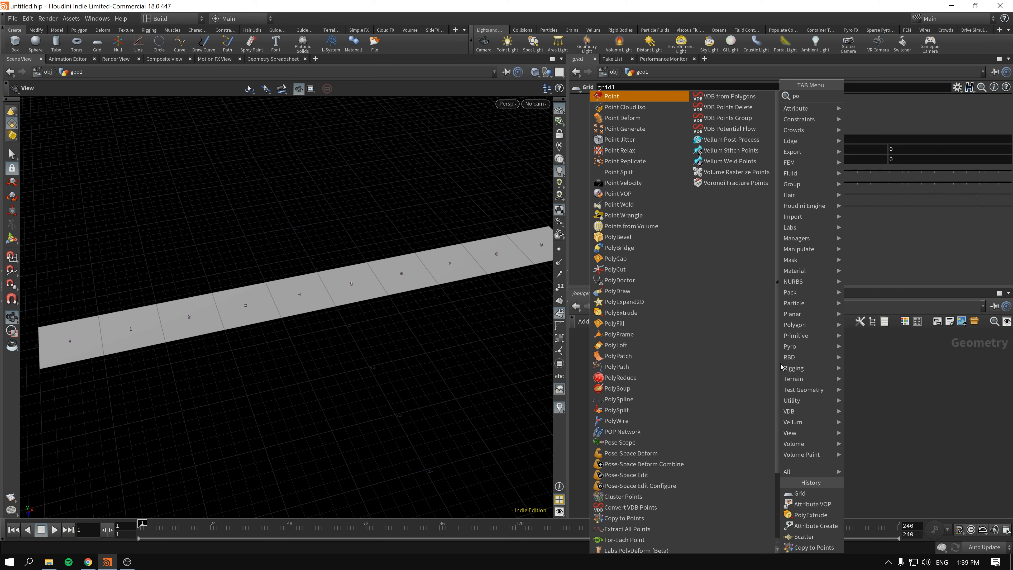
{"action": "left_click", "coordinate": [811, 515]}
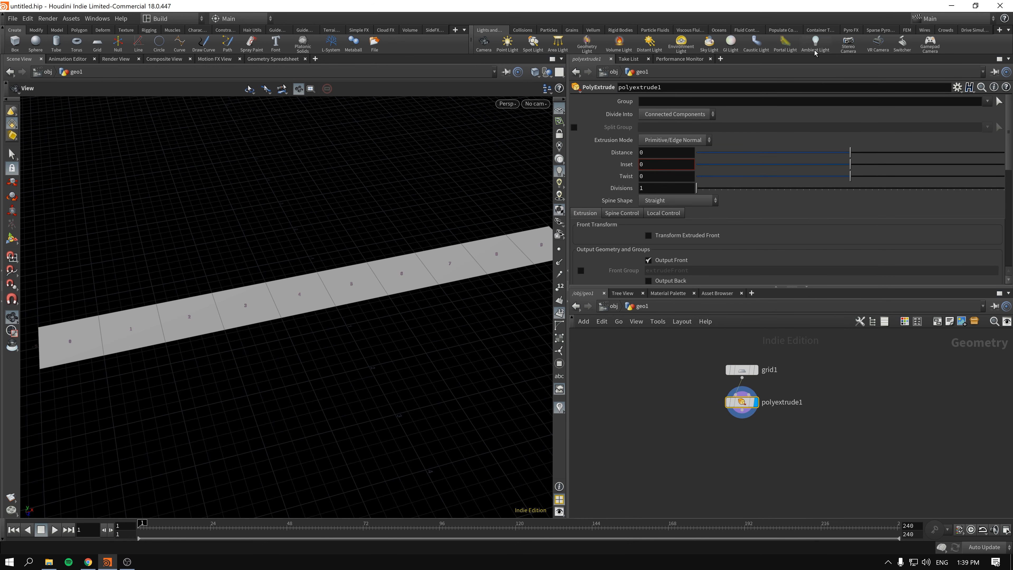
{"action": "left_click_drag", "start_coordinate": [852, 153], "coordinate": [980, 159]}
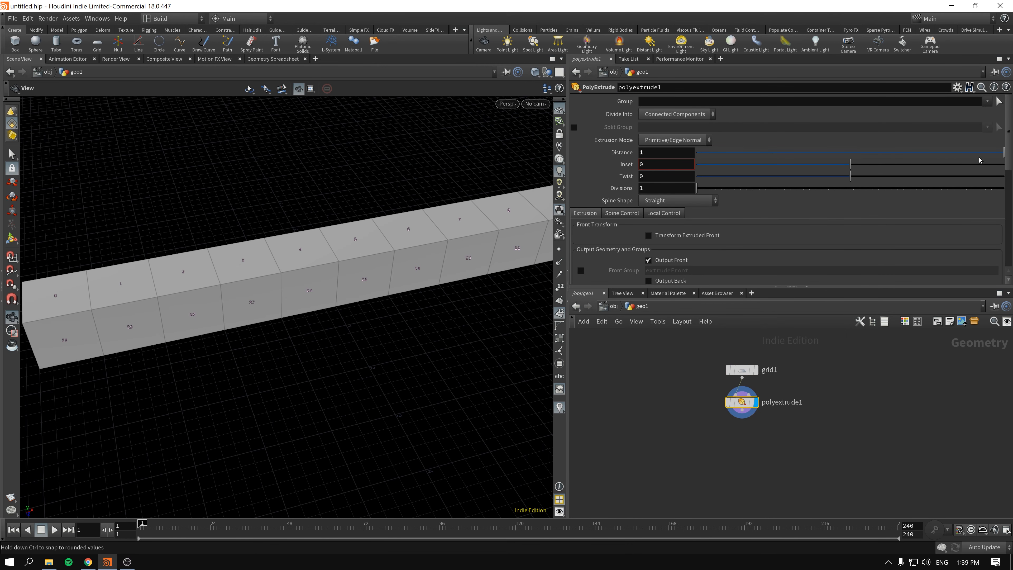
Step: Divide the PolyExtrude into Individual Elements and set its inset to 0.213
{"action": "left_click", "coordinate": [676, 139]}
{"action": "left_click", "coordinate": [683, 138]}
{"action": "left_click", "coordinate": [679, 114]}
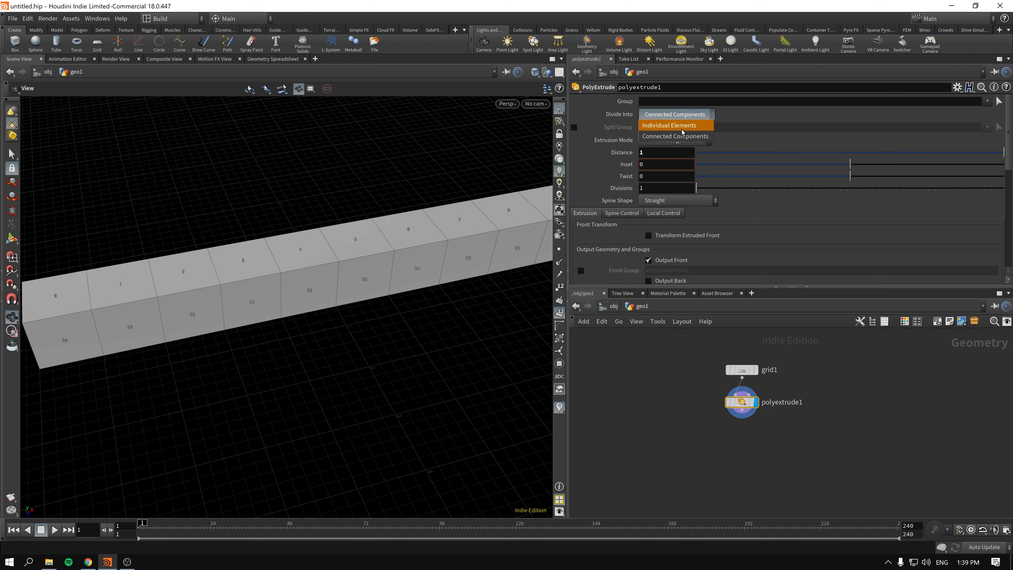
{"action": "left_click", "coordinate": [682, 127]}
{"action": "left_click_drag", "start_coordinate": [850, 165], "coordinate": [883, 166]}
{"action": "left_click_drag", "start_coordinate": [421, 233], "coordinate": [455, 297]}
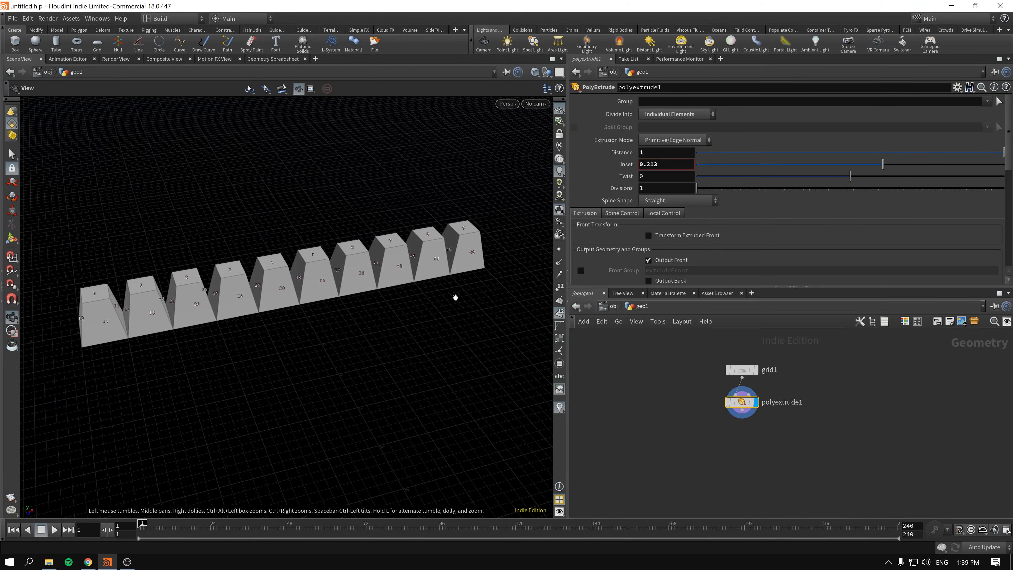
Step: Show the result of grid1 and insert an Attribute VOP node between grid1 and polyextrude1
{"action": "left_click_drag", "start_coordinate": [742, 402], "coordinate": [742, 428]}
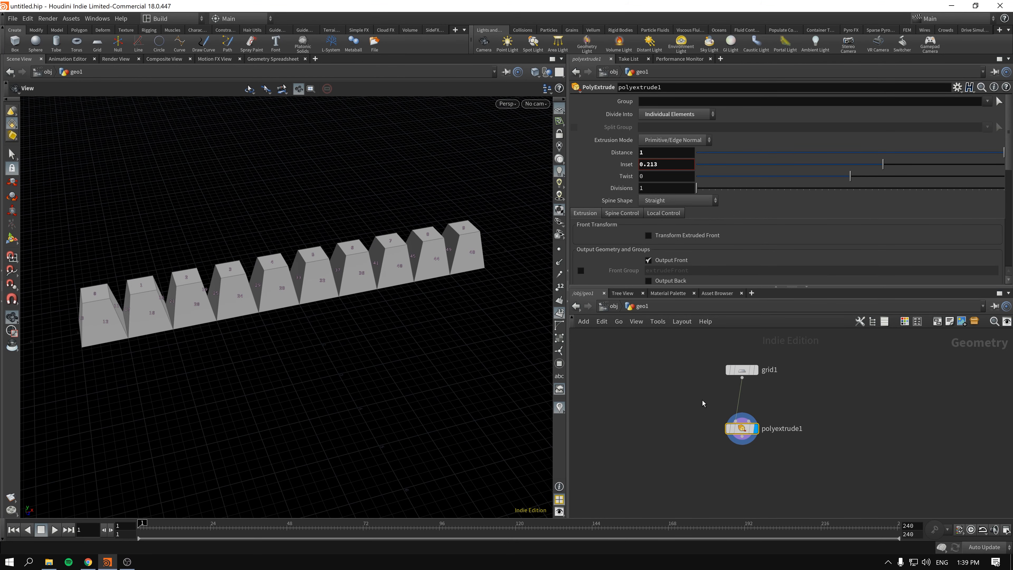
{"action": "left_click", "coordinate": [755, 370]}
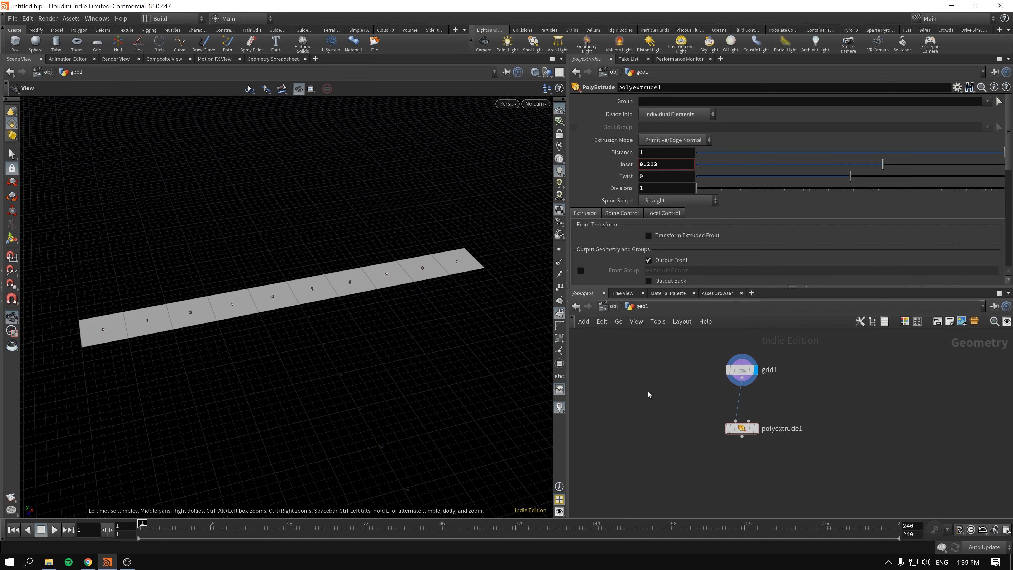
{"action": "key", "text": "Tab"}
{"action": "type", "text": "sort"}
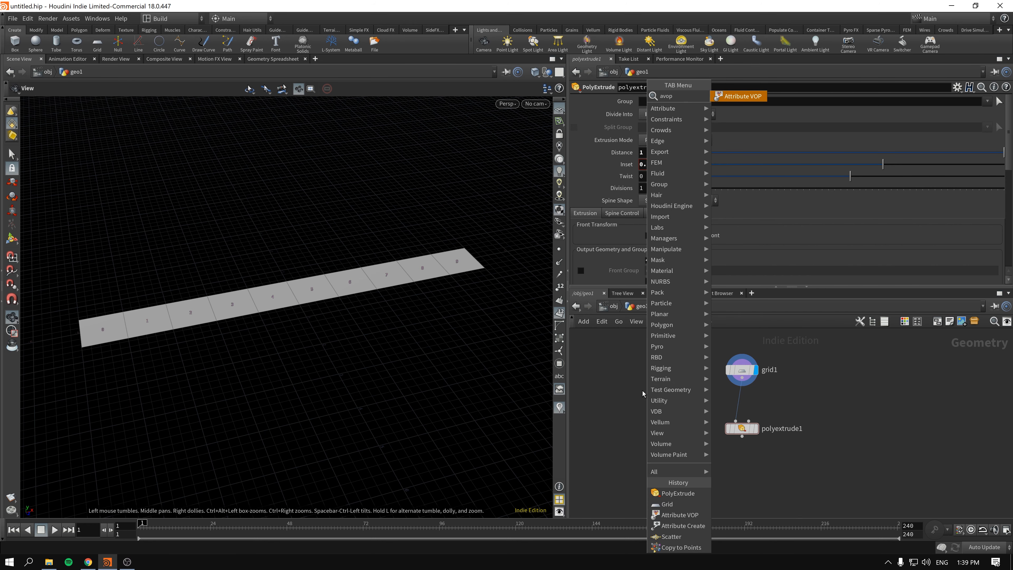
{"action": "key", "text": "Return"}
{"action": "left_click", "coordinate": [737, 400]}
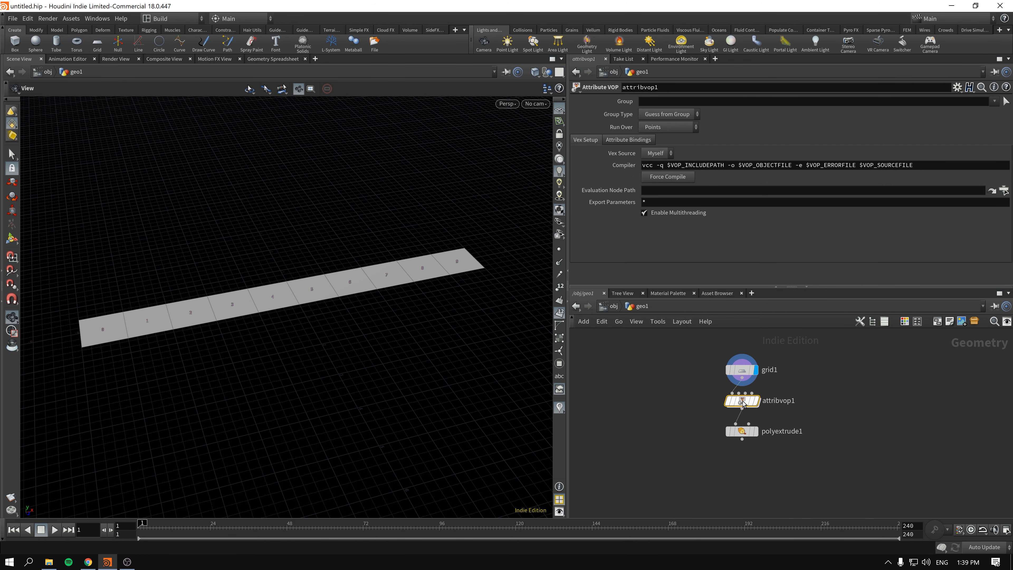
Step: Run attribvop1 over Primitives, make it the displayed node, and move polyextrude1 farther below it
{"action": "left_click", "coordinate": [677, 127]}
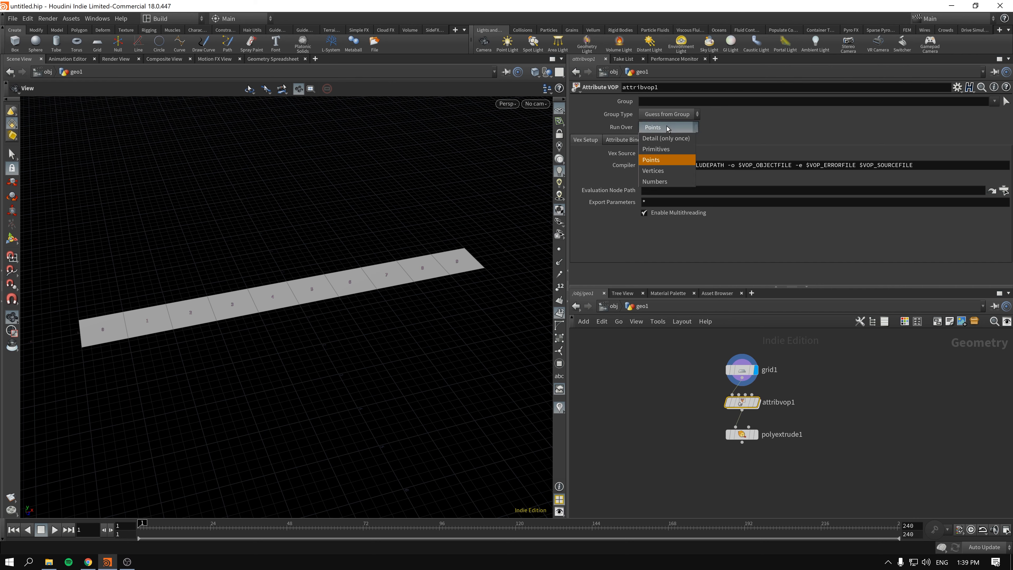
{"action": "left_click", "coordinate": [669, 154]}
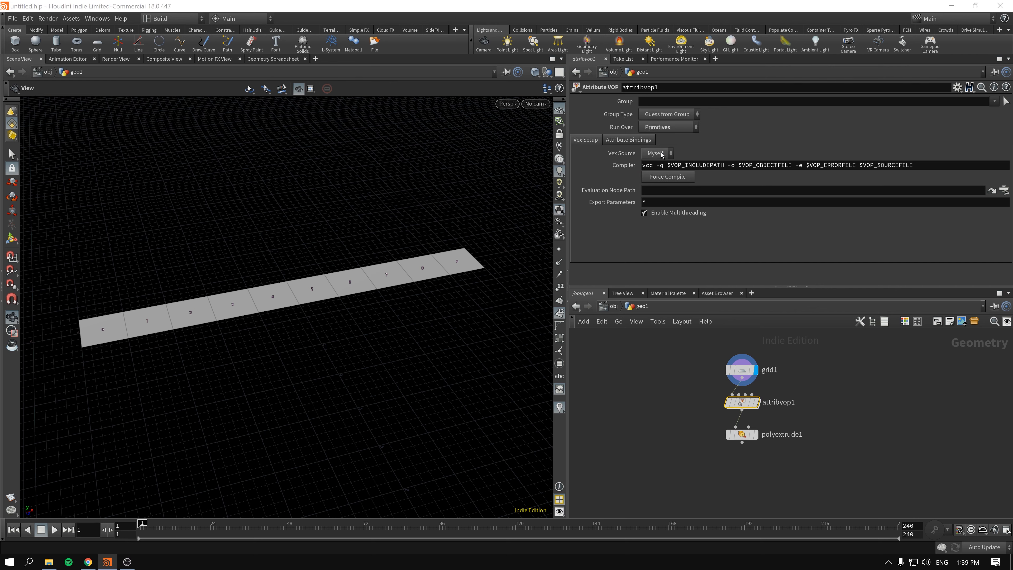
{"action": "mouse_move", "coordinate": [757, 407]}
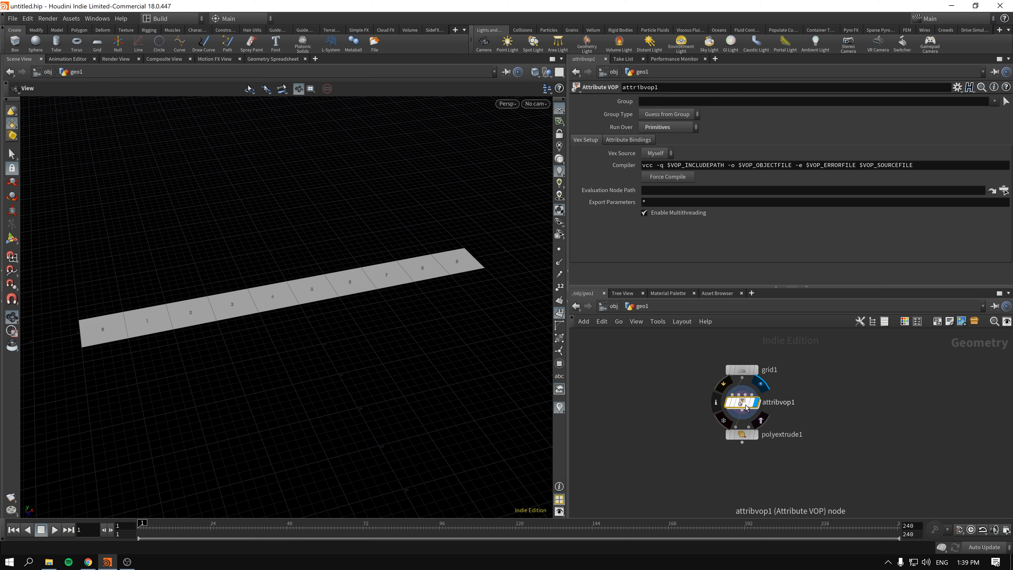
{"action": "left_click", "coordinate": [742, 435]}
{"action": "left_click_drag", "start_coordinate": [743, 435], "coordinate": [736, 470]}
{"action": "left_click", "coordinate": [743, 403]}
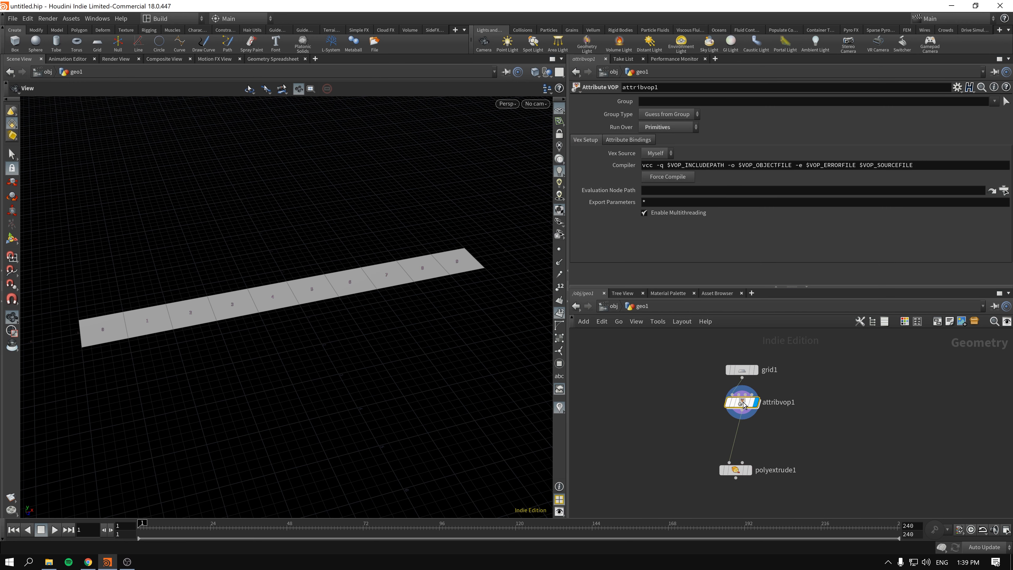
Step: Open the attribvop1 network and space its global parameters and output nodes apart to make room between them
{"action": "double_click", "coordinate": [742, 403]}
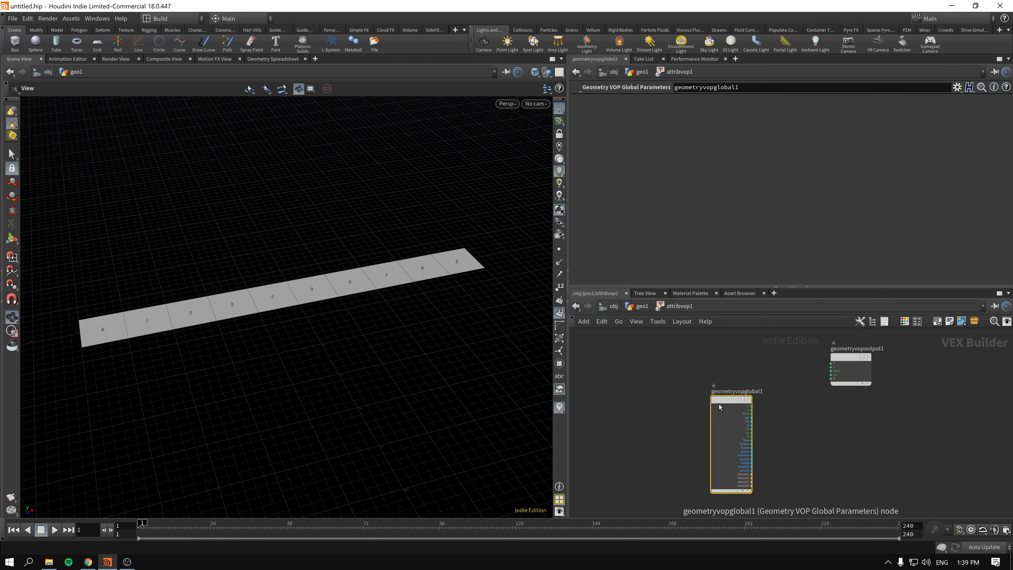
{"action": "left_click_drag", "start_coordinate": [742, 402], "coordinate": [648, 392]}
{"action": "left_click_drag", "start_coordinate": [839, 357], "coordinate": [854, 397]}
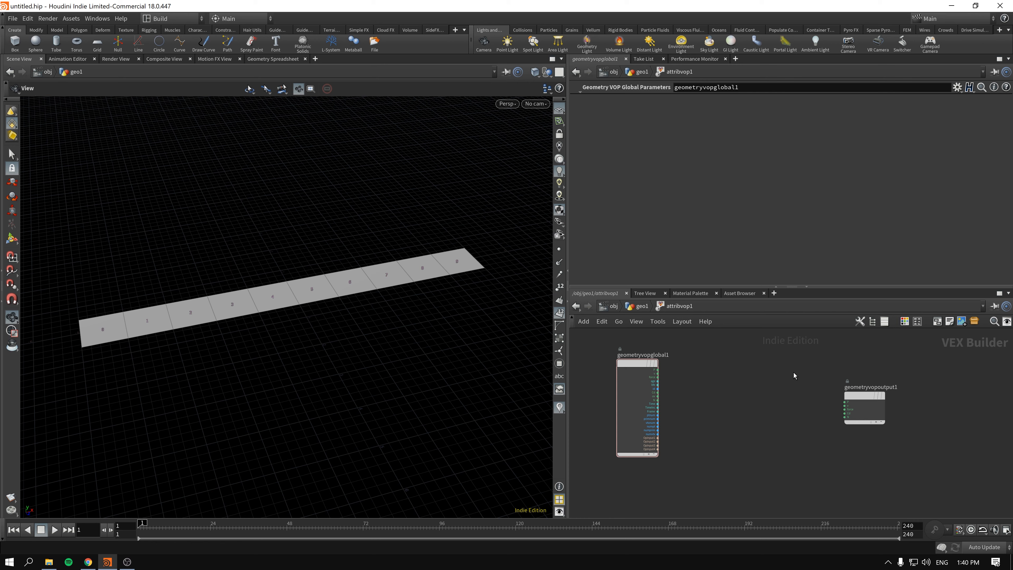
{"action": "scroll", "coordinate": [743, 385], "scroll_direction": "up", "scroll_amount": 3}
{"action": "scroll", "coordinate": [739, 397], "scroll_direction": "down", "scroll_amount": 3}
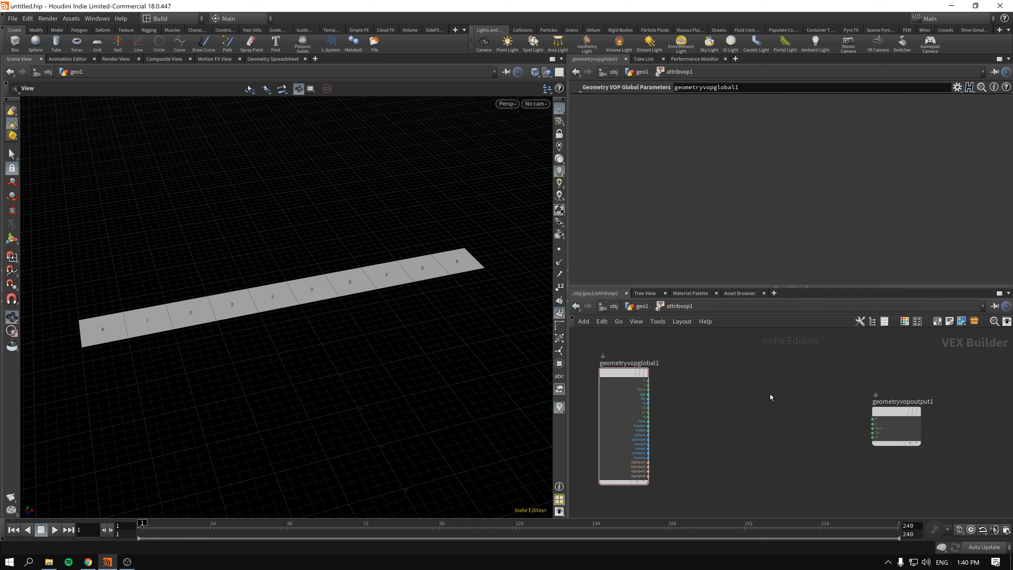
{"action": "scroll", "coordinate": [770, 394], "scroll_direction": "up", "scroll_amount": 2}
{"action": "left_click_drag", "start_coordinate": [906, 415], "coordinate": [923, 366]}
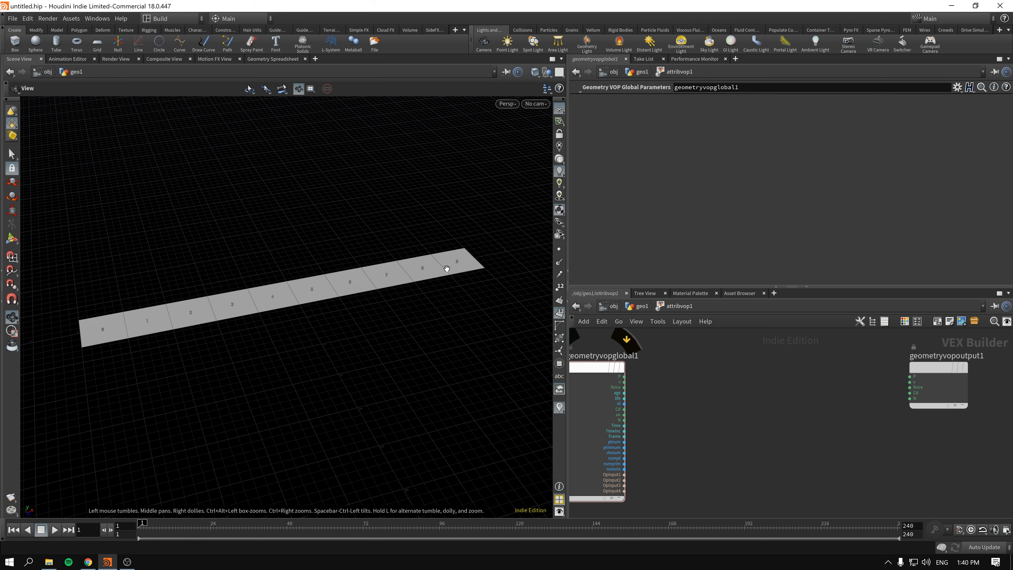
{"action": "left_click_drag", "start_coordinate": [599, 367], "coordinate": [623, 367]}
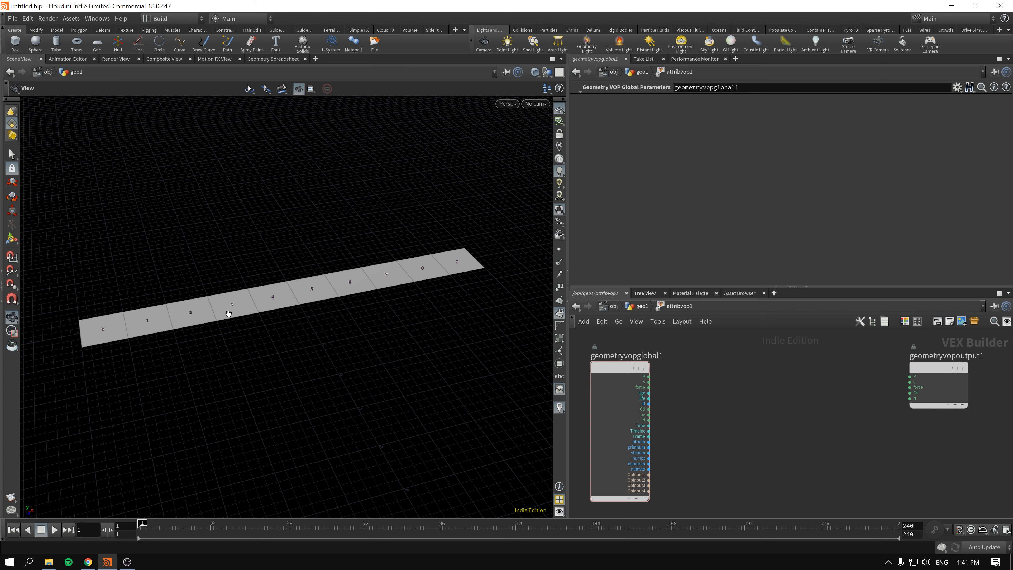
{"action": "mouse_move", "coordinate": [99, 332]}
{"action": "left_mouse_down"}
{"action": "mouse_move", "coordinate": [79, 335]}
{"action": "mouse_move", "coordinate": [107, 324]}
{"action": "left_mouse_up"}
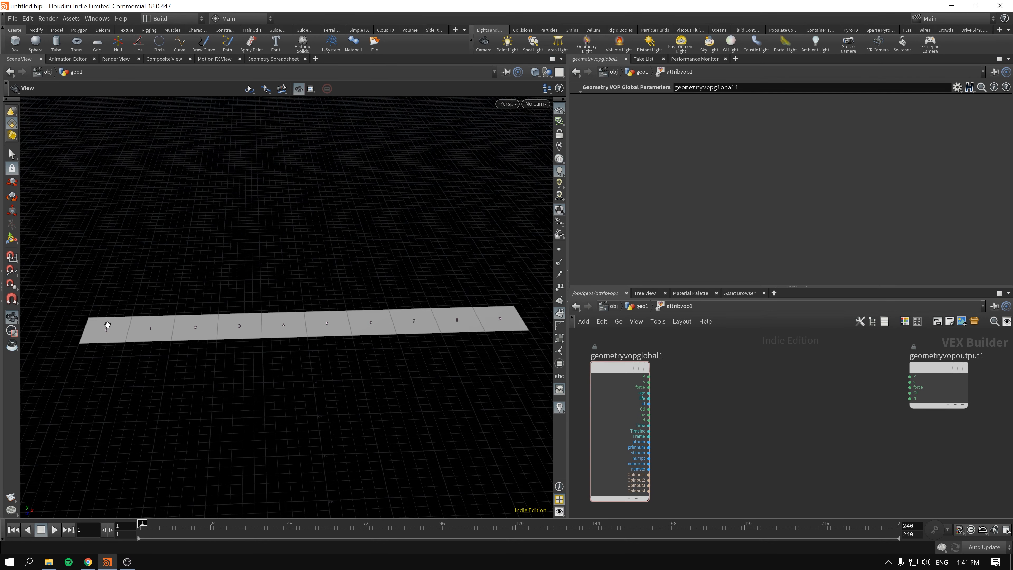
{"action": "mouse_move", "coordinate": [595, 374]}
{"action": "left_click_drag", "start_coordinate": [934, 366], "coordinate": [862, 369]}
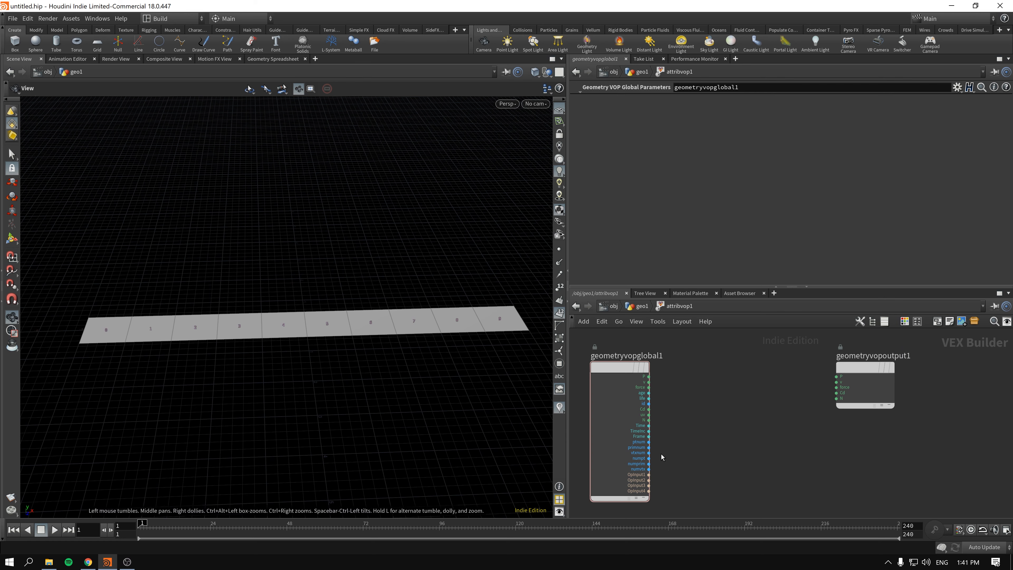
Step: Add a Divide node and wire primnum into its first input and numprim into its second input
{"action": "scroll", "coordinate": [686, 455], "scroll_direction": "up", "scroll_amount": 3}
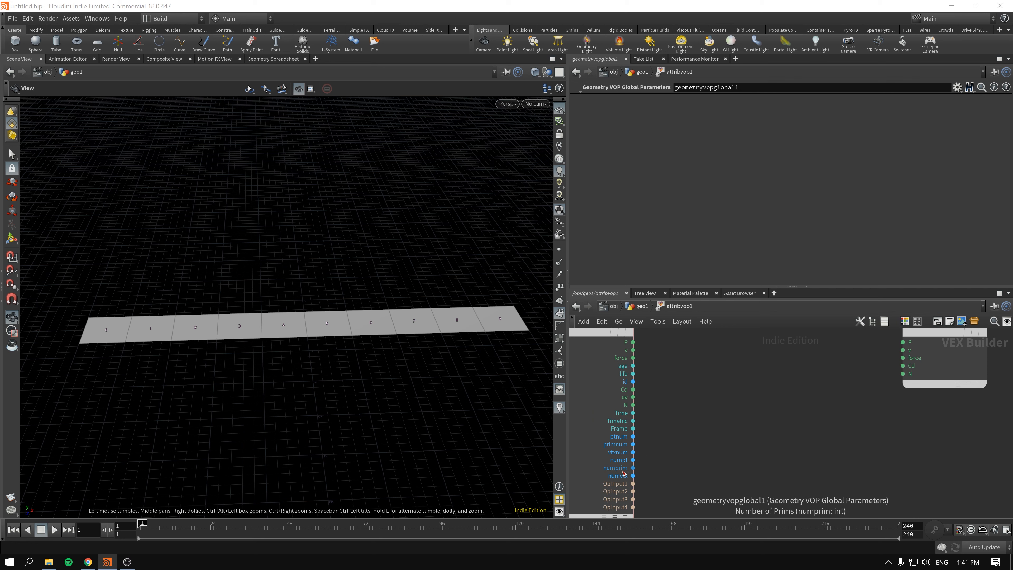
{"action": "key", "text": "Tab"}
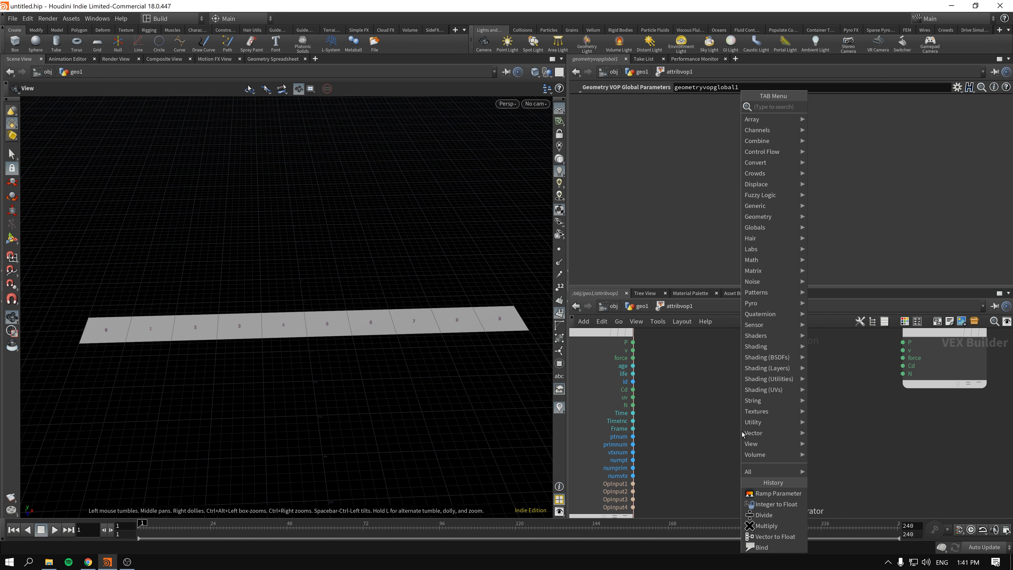
{"action": "type", "text": "di"}
{"action": "key", "text": "Down"}
{"action": "key", "text": "Return"}
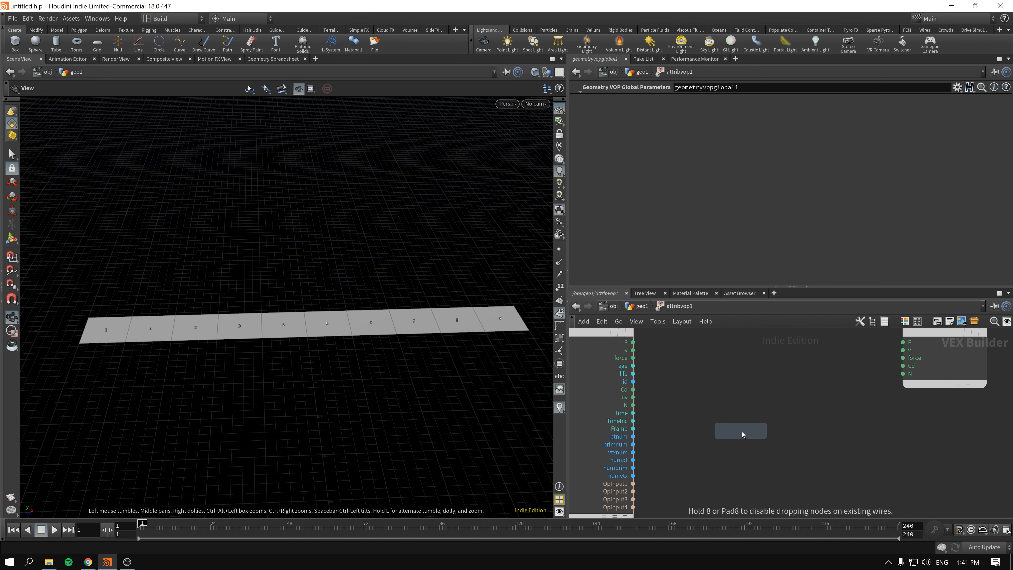
{"action": "left_click", "coordinate": [741, 432]}
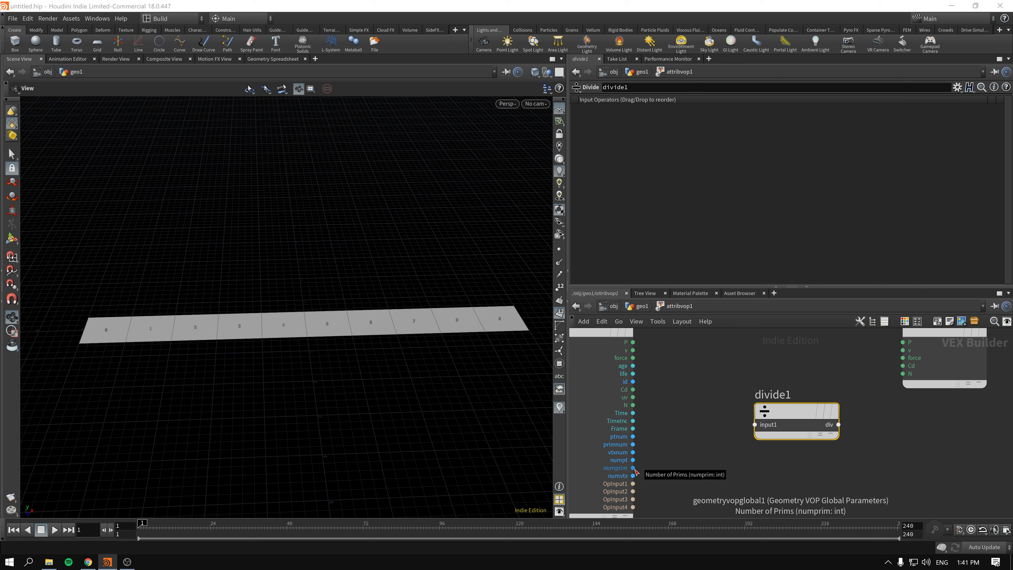
{"action": "left_click_drag", "start_coordinate": [634, 469], "coordinate": [755, 424]}
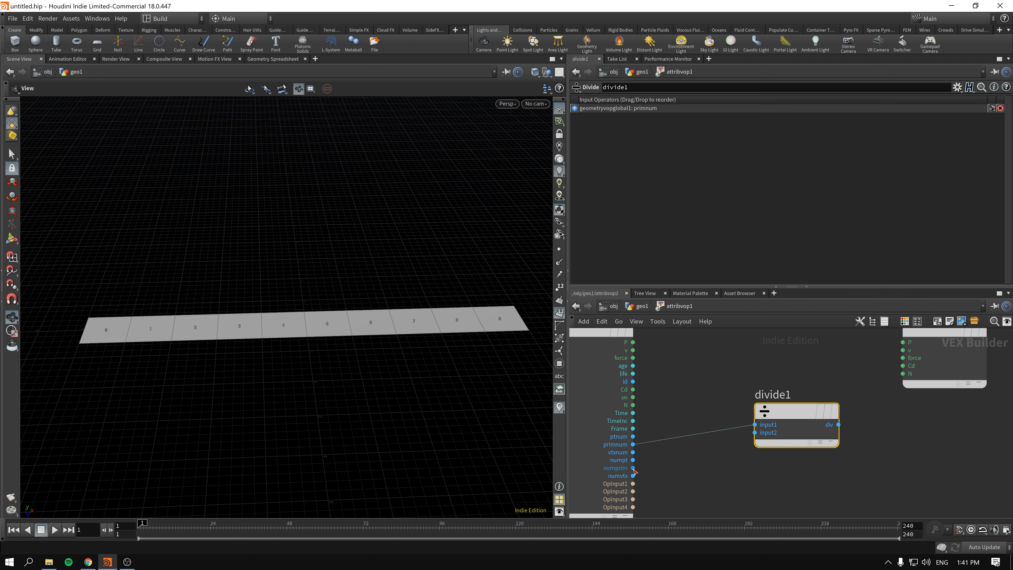
{"action": "left_click_drag", "start_coordinate": [633, 468], "coordinate": [755, 432]}
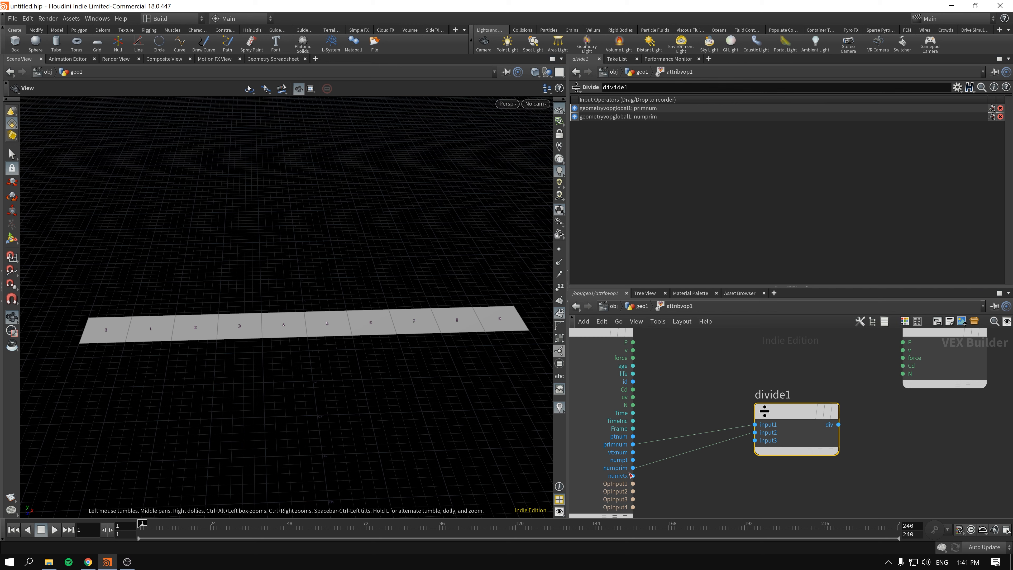
Step: Connect the output of divide1 to Cd on geometryvopoutput1 and bring the two nodes roughly in line
{"action": "middle_click_drag", "start_coordinate": [849, 416], "coordinate": [784, 432]}
{"action": "left_click_drag", "start_coordinate": [868, 400], "coordinate": [912, 460]}
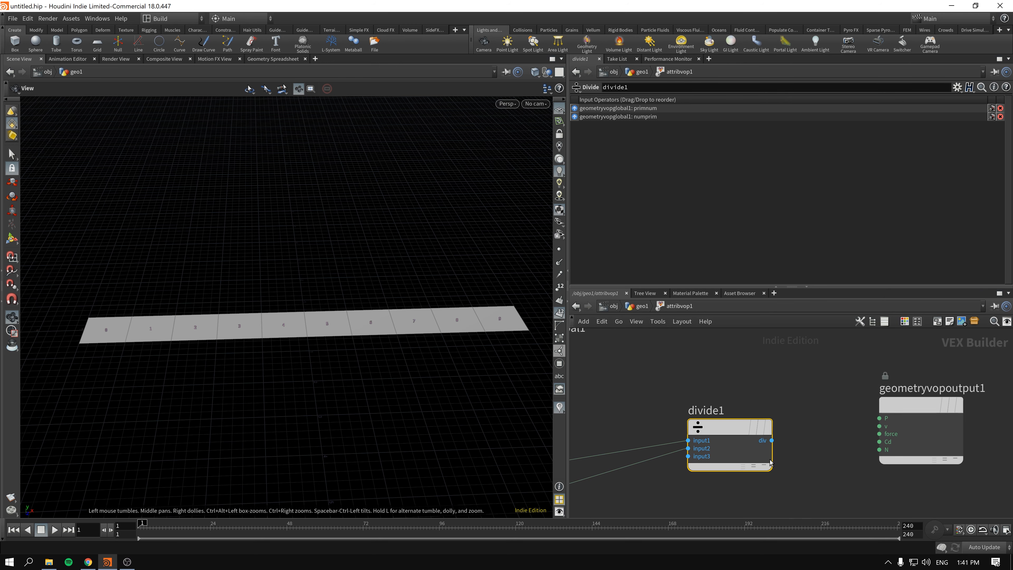
{"action": "left_click_drag", "start_coordinate": [772, 441], "coordinate": [880, 442]}
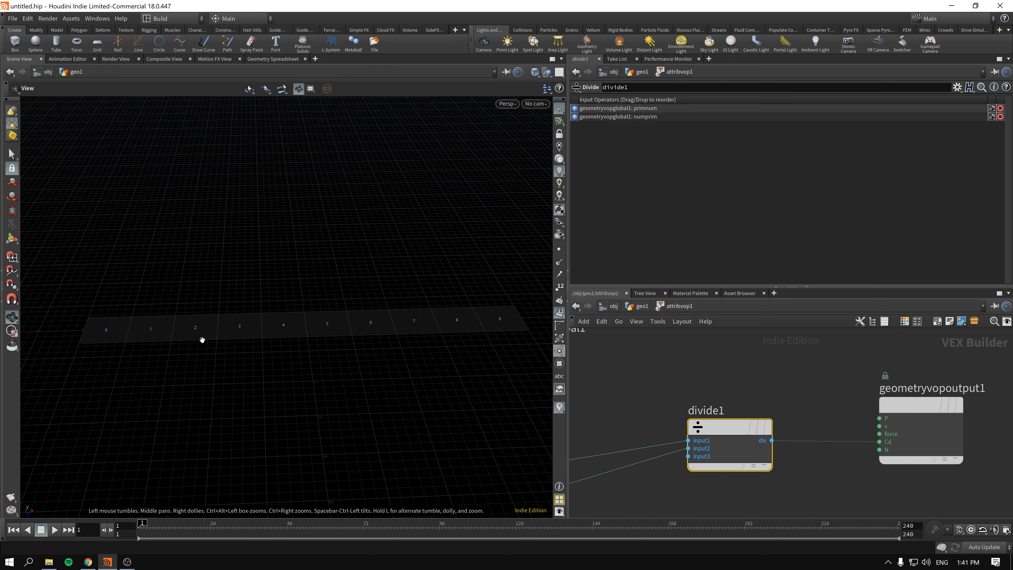
{"action": "middle_click_drag", "start_coordinate": [637, 377], "coordinate": [757, 381]}
{"action": "scroll", "coordinate": [785, 412], "scroll_direction": "down", "scroll_amount": 1}
{"action": "mouse_move", "coordinate": [786, 412]}
{"action": "left_mouse_down"}
{"action": "mouse_move", "coordinate": [783, 435]}
{"action": "mouse_move", "coordinate": [792, 430]}
{"action": "left_mouse_up"}
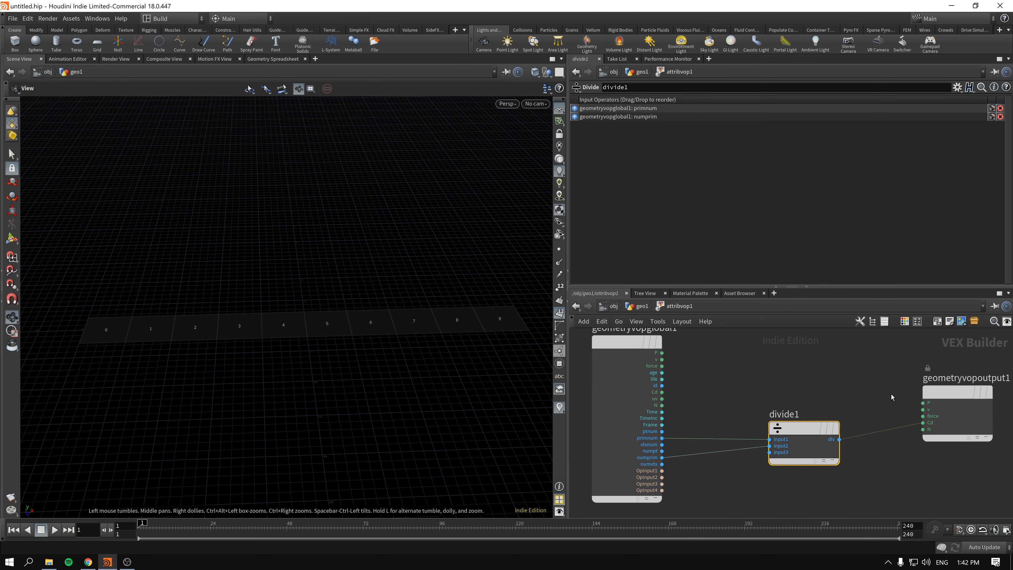
{"action": "left_click_drag", "start_coordinate": [945, 389], "coordinate": [943, 425]}
{"action": "left_click_drag", "start_coordinate": [801, 436], "coordinate": [796, 436]}
Step: Add an Integer to Float node above divide1
{"action": "left_click", "coordinate": [736, 395]}
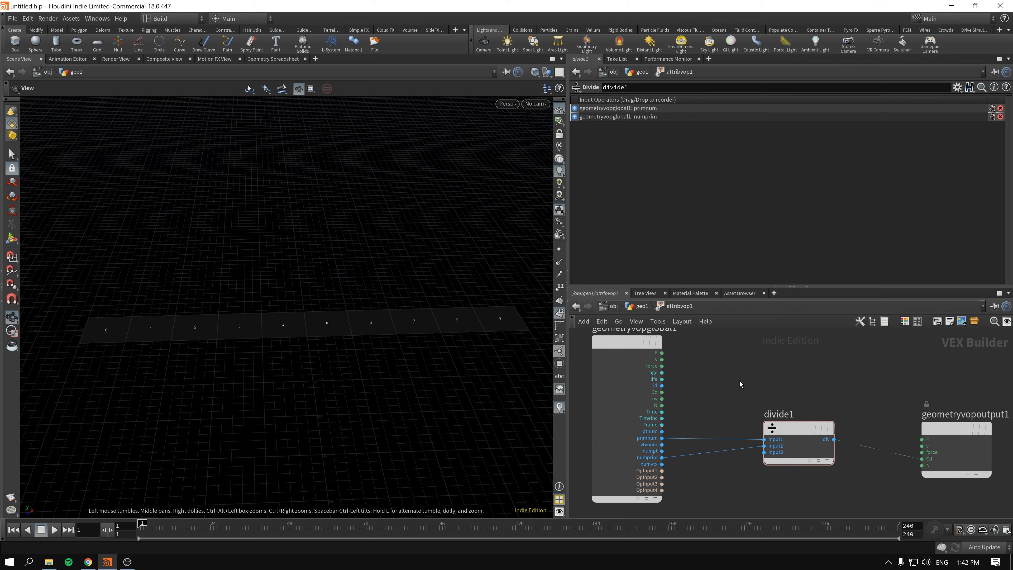
{"action": "key", "text": "Tab"}
{"action": "type", "text": "int"}
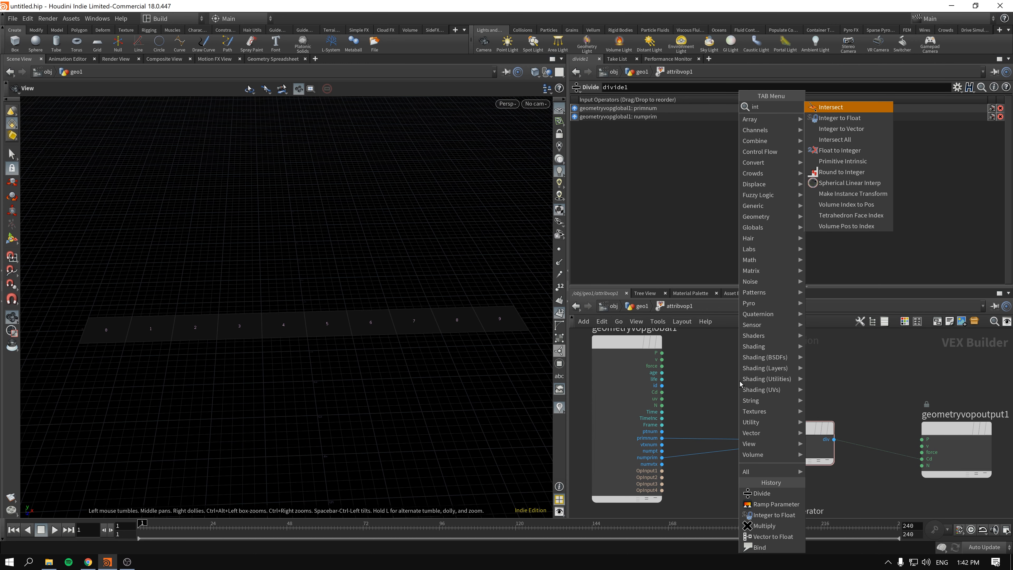
{"action": "key", "text": "Down"}
{"action": "key", "text": "Return"}
{"action": "left_click", "coordinate": [745, 366]}
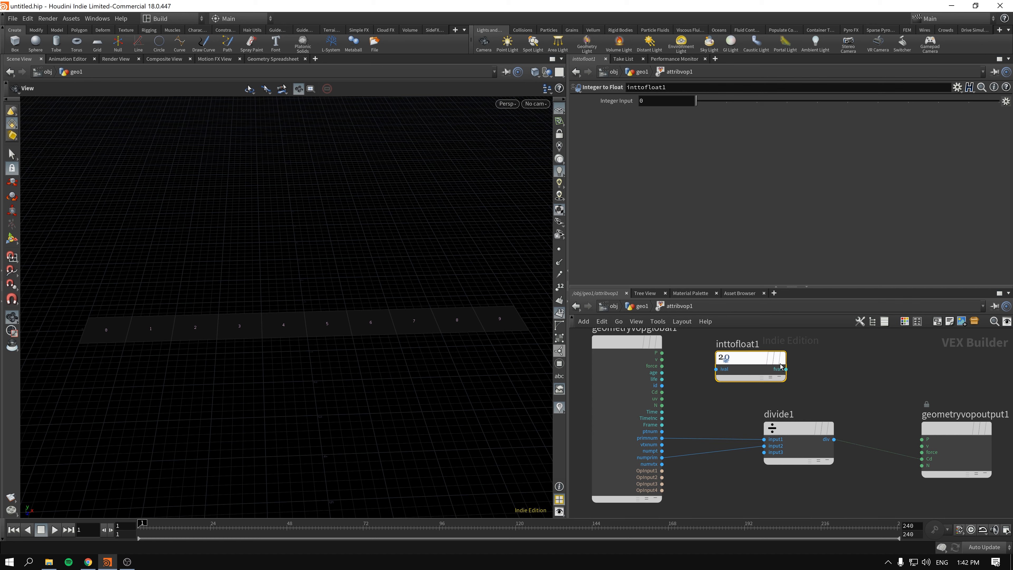
Step: Rearrange the nodes so that inttofloat1 sits between geometryvopglobal1 and divide1, with room for the new wires
{"action": "left_click_drag", "start_coordinate": [957, 428], "coordinate": [974, 428]}
{"action": "left_click_drag", "start_coordinate": [821, 428], "coordinate": [883, 429]}
{"action": "left_click_drag", "start_coordinate": [627, 345], "coordinate": [615, 426]}
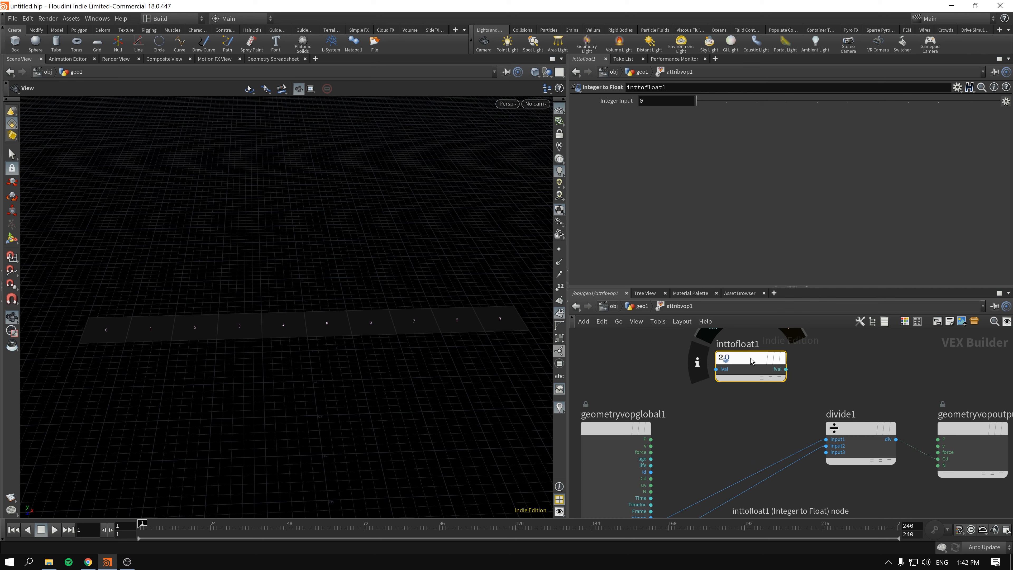
{"action": "left_click_drag", "start_coordinate": [752, 361], "coordinate": [745, 366]}
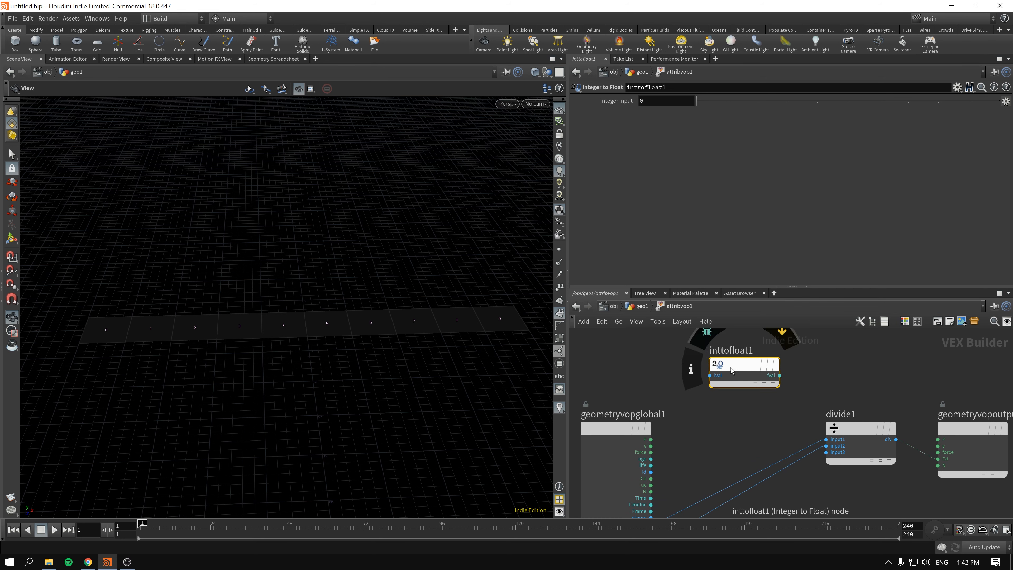
{"action": "scroll", "coordinate": [655, 365], "scroll_direction": "down", "scroll_amount": 1}
{"action": "left_click_drag", "start_coordinate": [627, 415], "coordinate": [626, 415]}
{"action": "left_click_drag", "start_coordinate": [749, 376], "coordinate": [728, 398]}
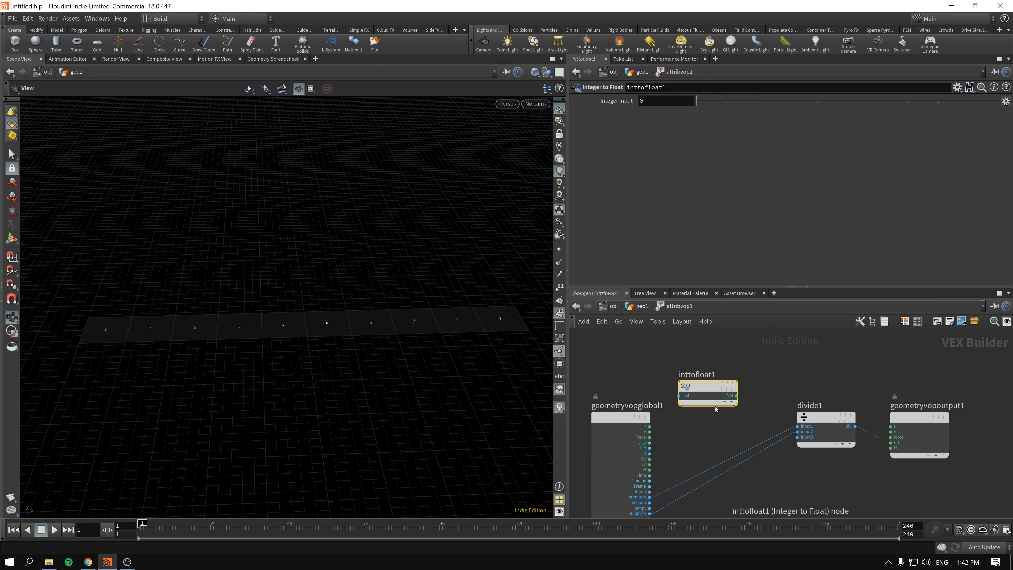
{"action": "middle_click_drag", "start_coordinate": [762, 500], "coordinate": [769, 480]}
{"action": "left_click_drag", "start_coordinate": [812, 414], "coordinate": [820, 445]}
{"action": "scroll", "coordinate": [708, 443], "scroll_direction": "up", "scroll_amount": 3}
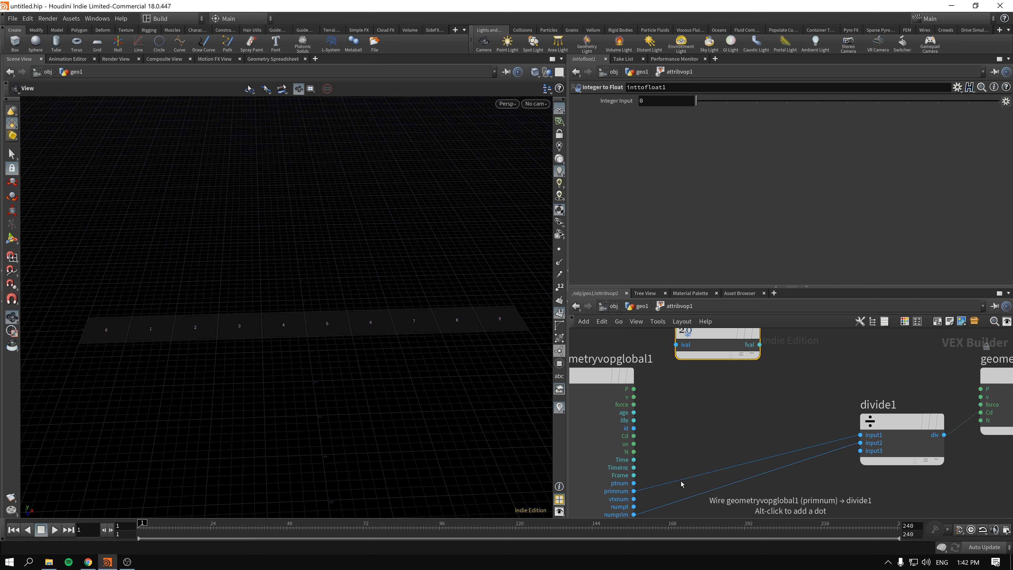
{"action": "middle_click_drag", "start_coordinate": [763, 396], "coordinate": [738, 385]}
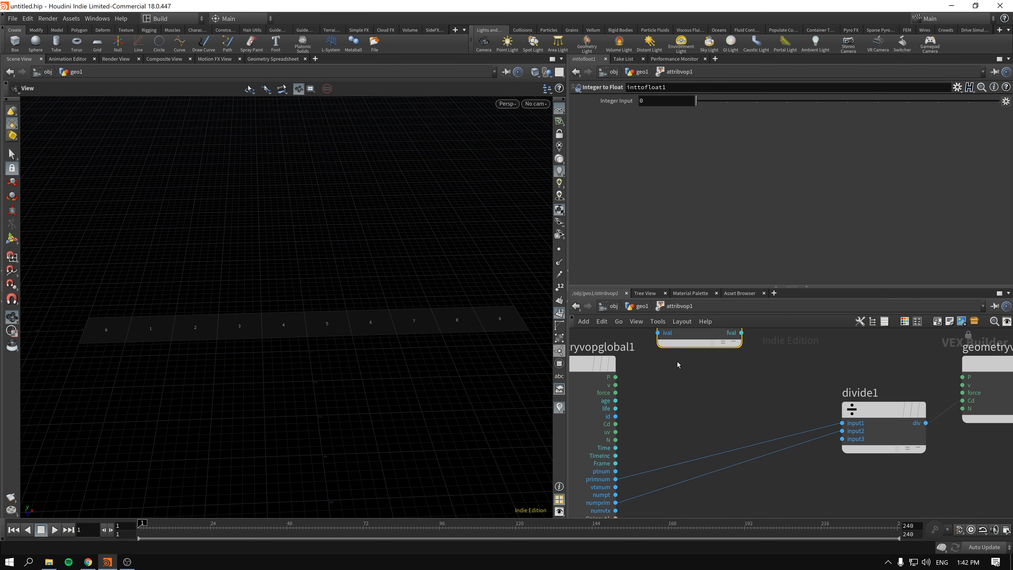
{"action": "left_click_drag", "start_coordinate": [678, 343], "coordinate": [694, 406]}
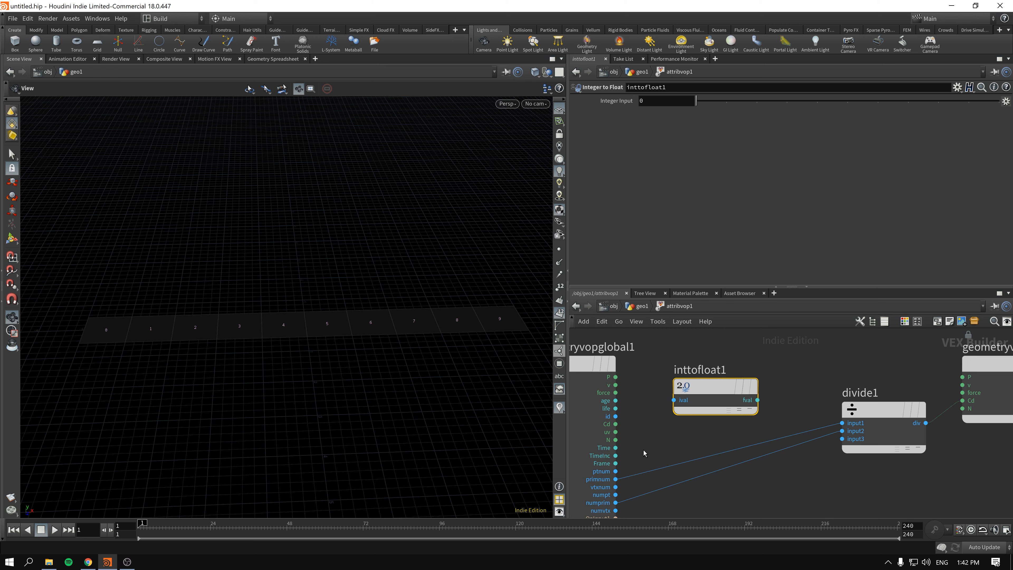
Step: Route primnum through inttofloat1 into the first input of divide1 and line up the nodes in a row
{"action": "left_click_drag", "start_coordinate": [616, 479], "coordinate": [719, 400]}
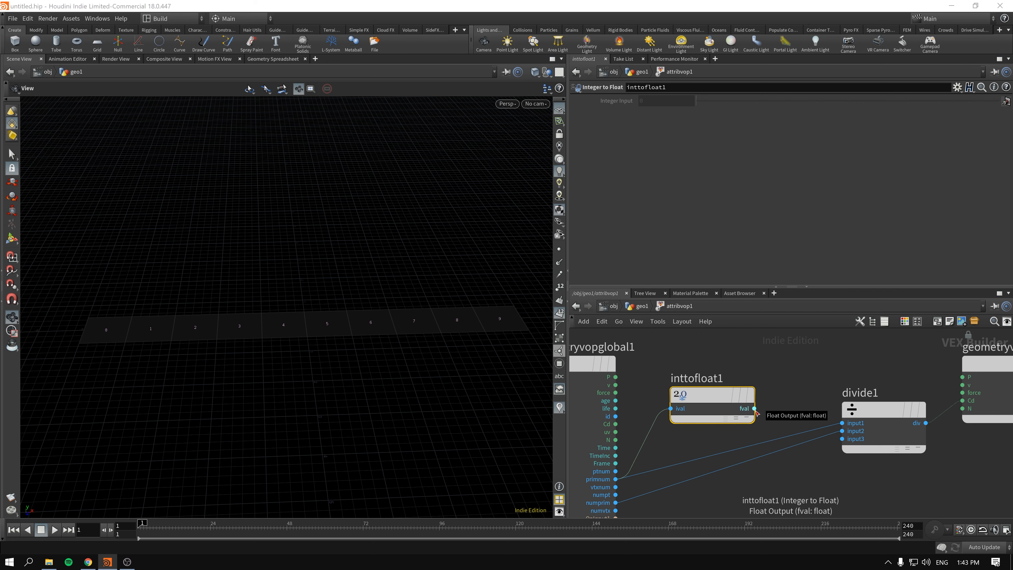
{"action": "left_click_drag", "start_coordinate": [756, 409], "coordinate": [842, 422]}
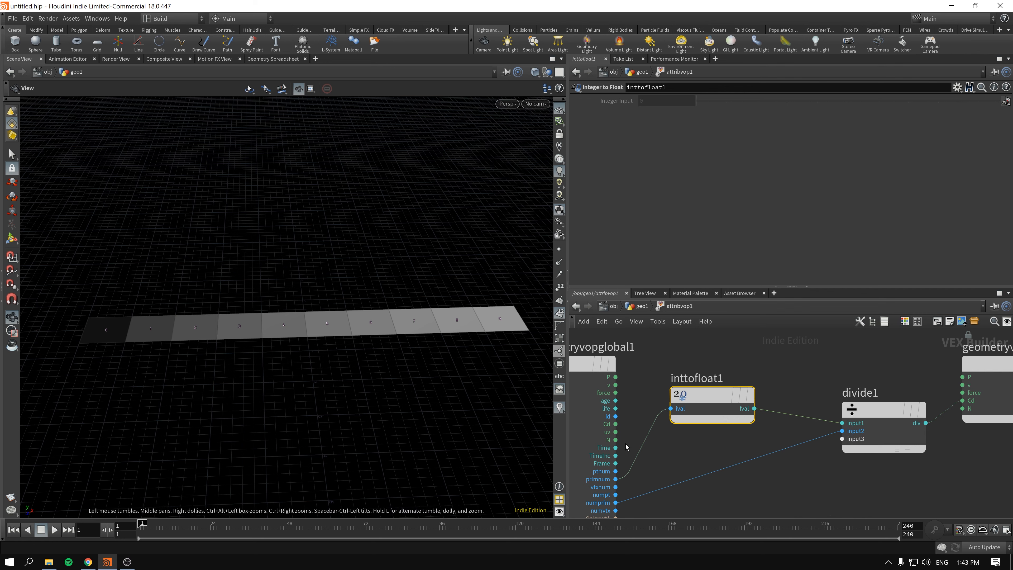
{"action": "left_click_drag", "start_coordinate": [724, 399], "coordinate": [724, 414]}
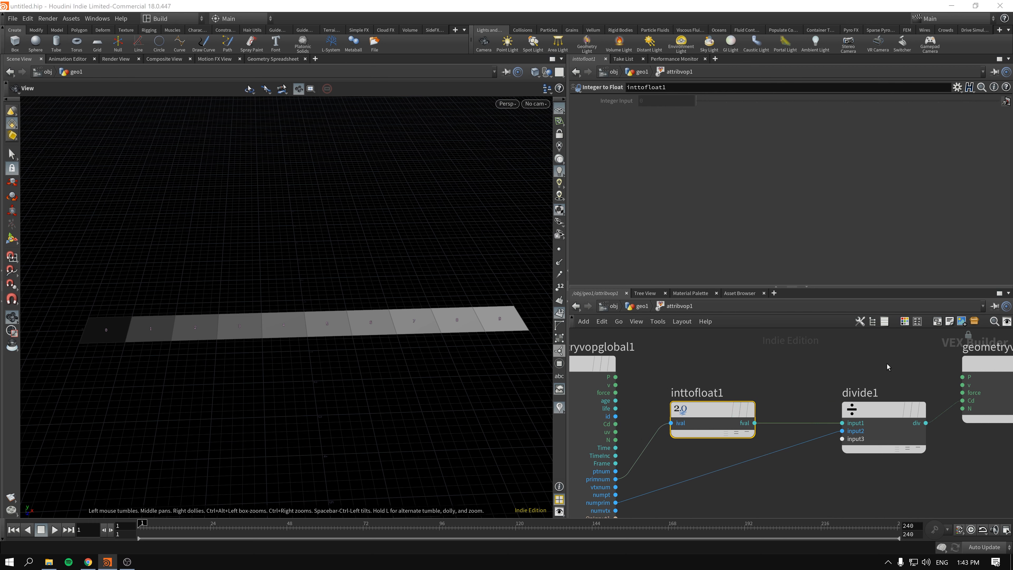
{"action": "middle_click_drag", "start_coordinate": [858, 469], "coordinate": [692, 470]}
{"action": "left_click_drag", "start_coordinate": [851, 379], "coordinate": [854, 424]}
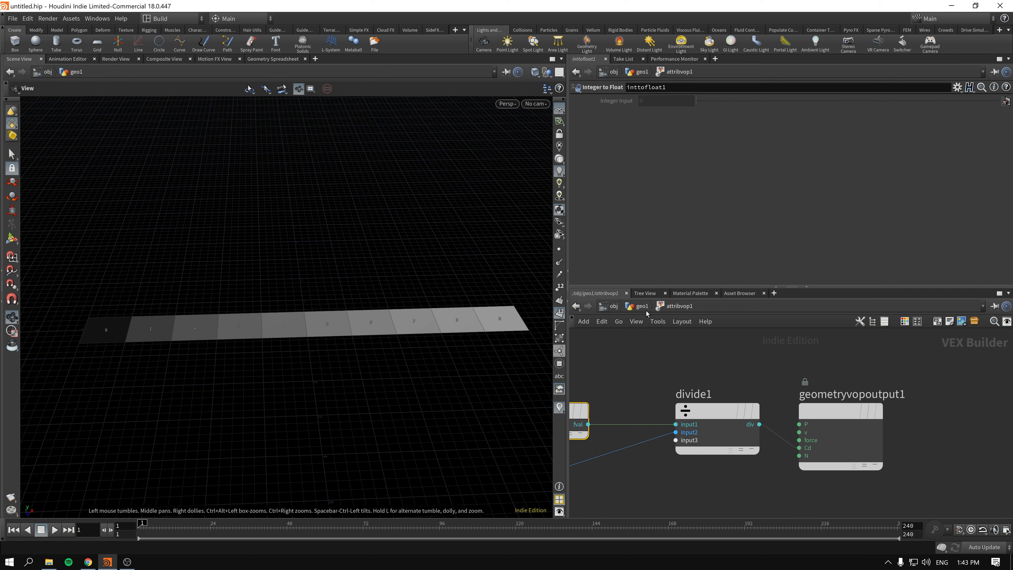
Step: Bypass inttofloat1 to compare the grid colours without it, and turn the node back on
{"action": "middle_click_drag", "start_coordinate": [647, 362], "coordinate": [830, 365]}
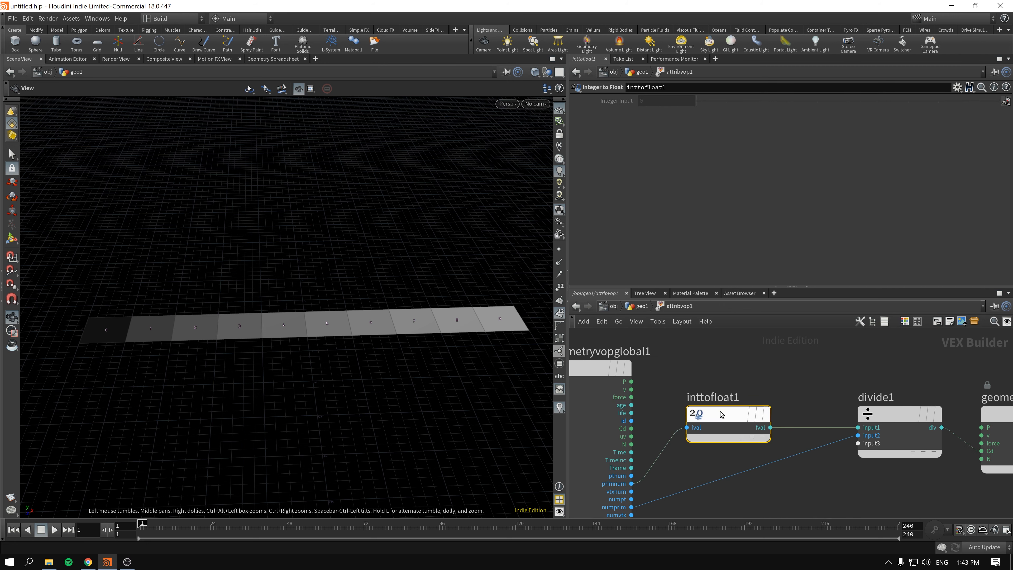
{"action": "left_click", "coordinate": [785, 389]}
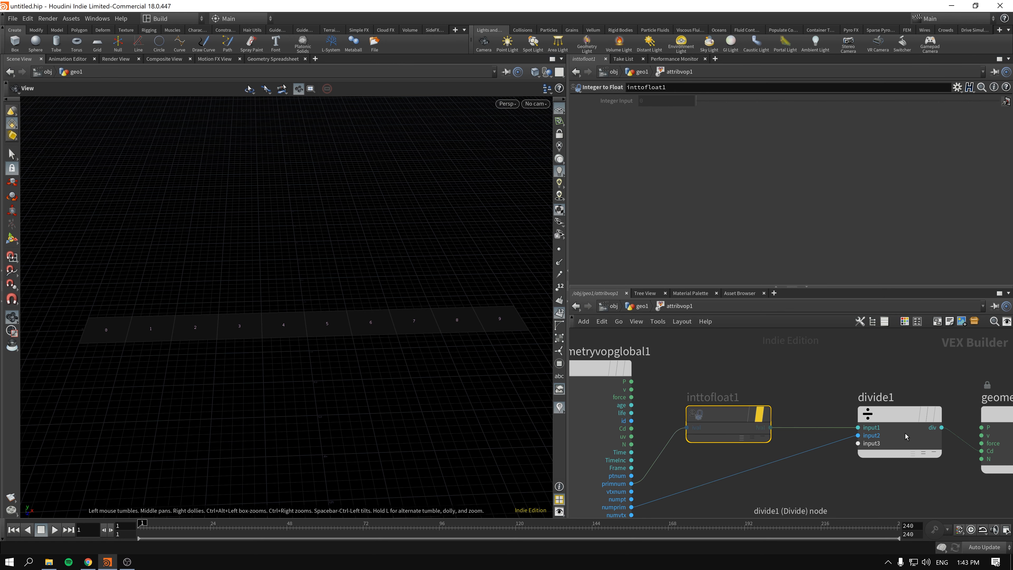
{"action": "left_click_drag", "start_coordinate": [883, 458], "coordinate": [873, 459]}
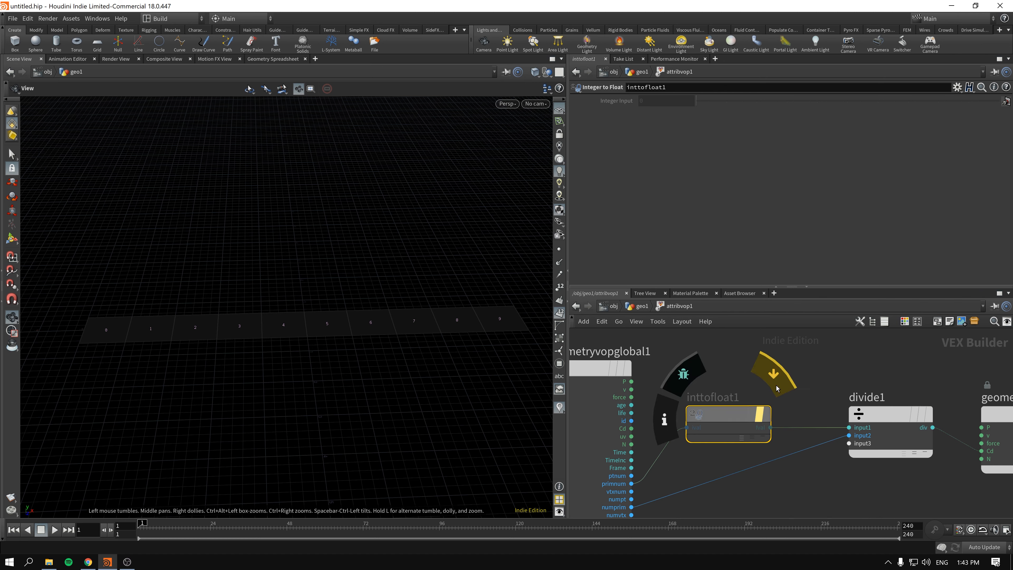
{"action": "left_click", "coordinate": [777, 388]}
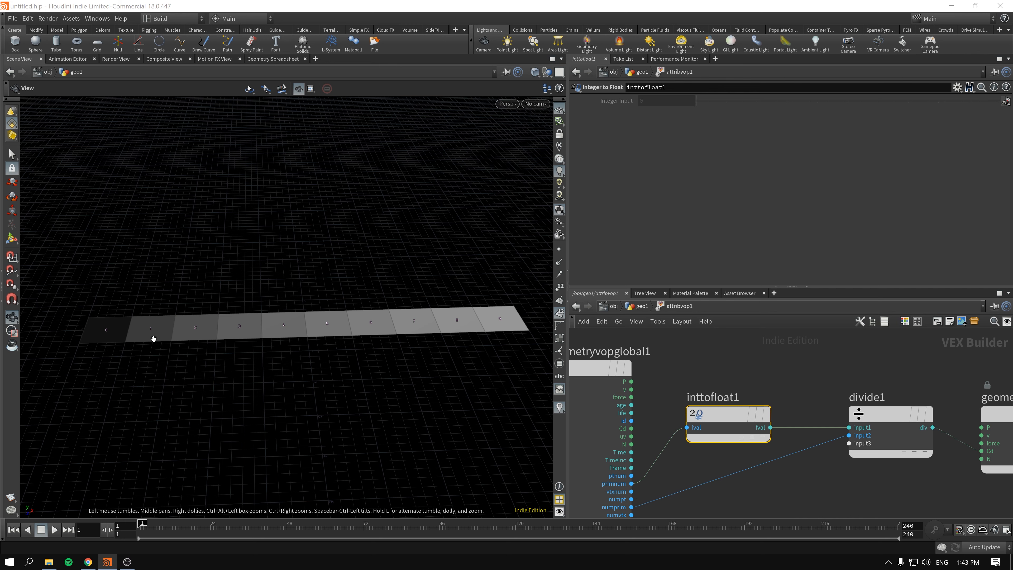
{"action": "mouse_move", "coordinate": [715, 415]}
{"action": "left_mouse_down"}
{"action": "mouse_move", "coordinate": [703, 415]}
{"action": "mouse_move", "coordinate": [719, 414]}
{"action": "left_mouse_up"}
{"action": "middle_click_drag", "start_coordinate": [811, 410], "coordinate": [761, 395]}
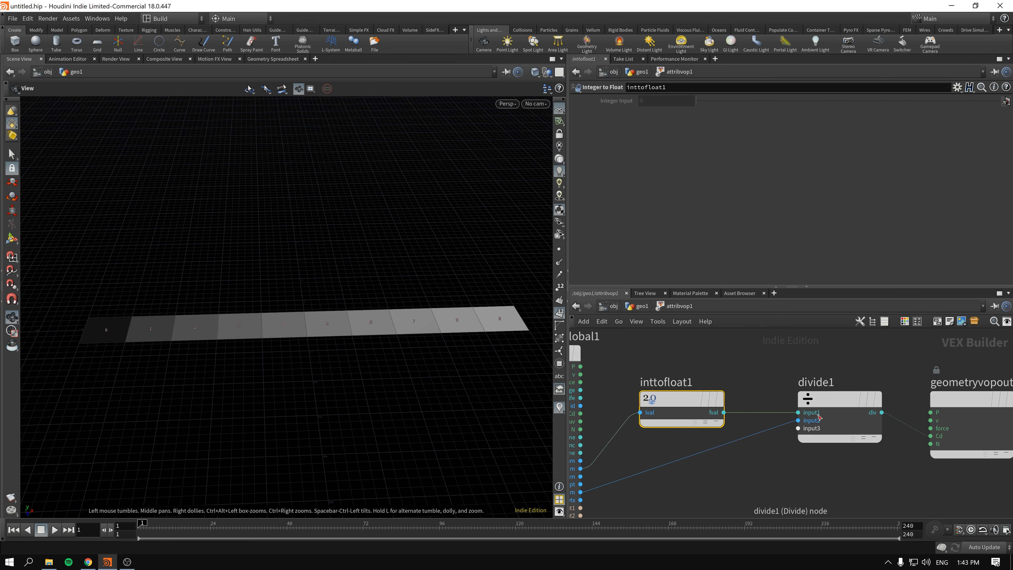
{"action": "middle_click_drag", "start_coordinate": [739, 487], "coordinate": [806, 469]}
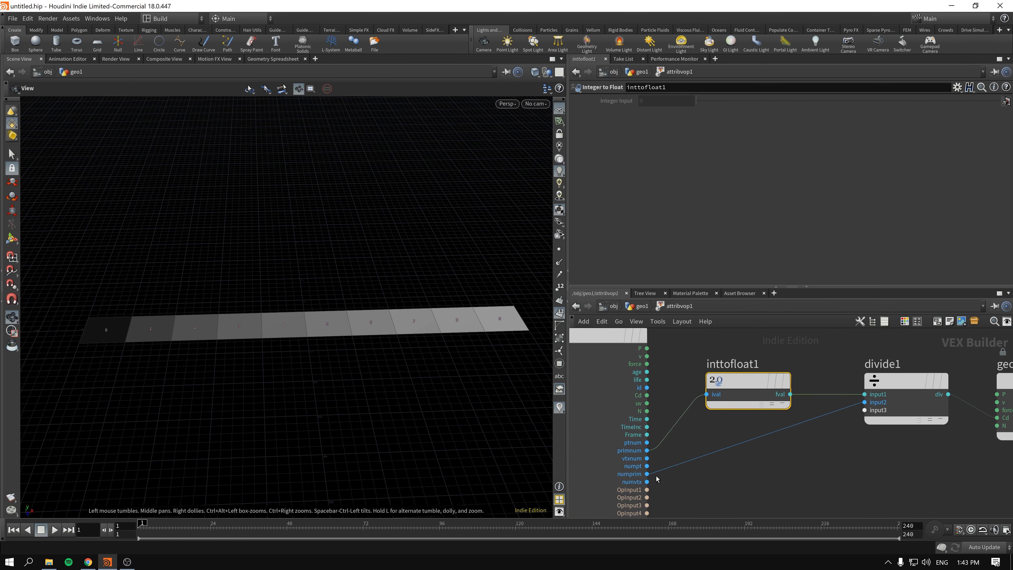
{"action": "middle_click_drag", "start_coordinate": [881, 456], "coordinate": [719, 464]}
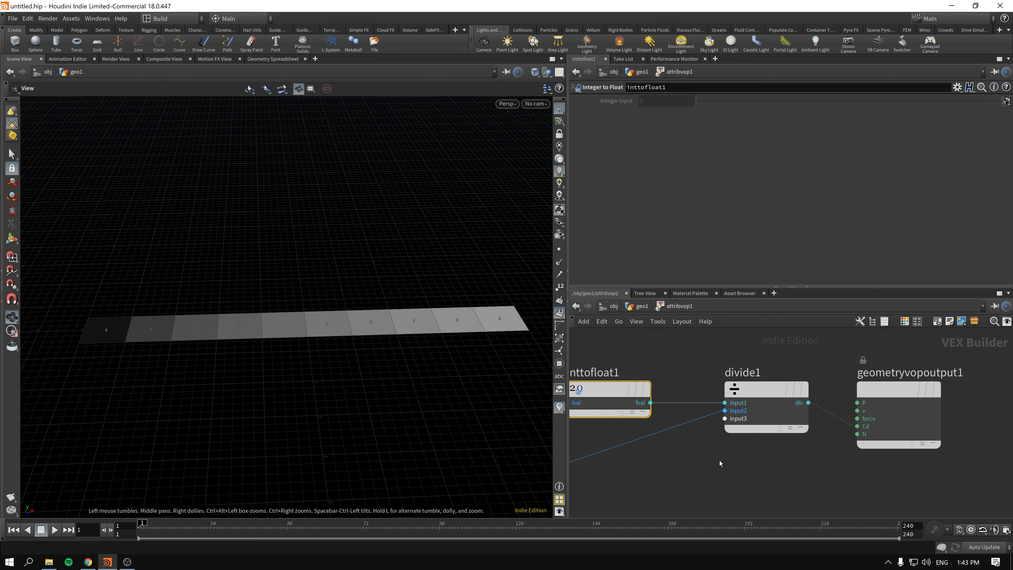
Step: Leave the attribvop1 network and return to the geo1 level
{"action": "left_click", "coordinate": [878, 395]}
{"action": "left_click", "coordinate": [640, 307]}
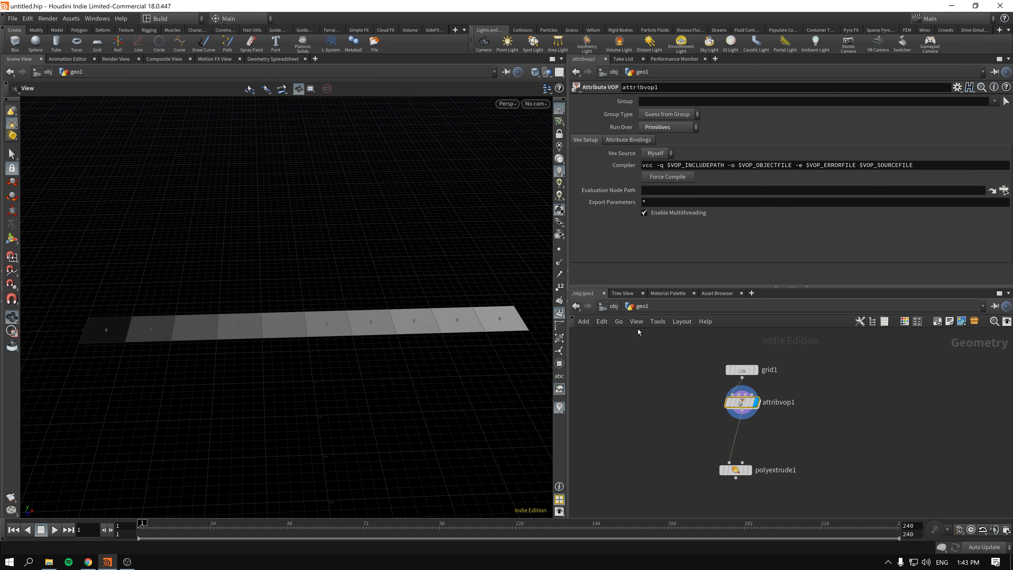
{"action": "middle_click", "coordinate": [727, 413]}
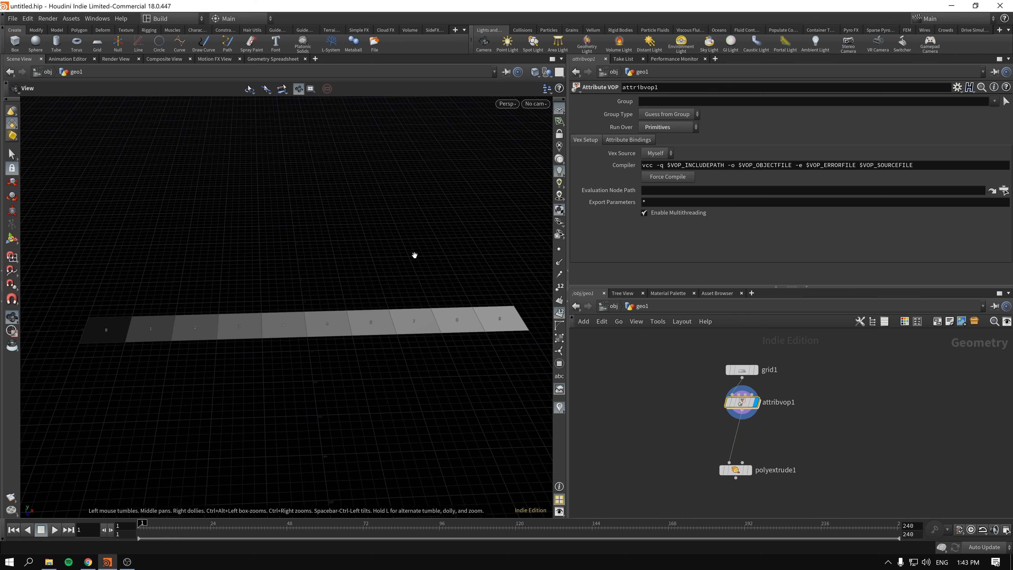
Step: Split the scene view into two stacked panes and add a Geometry Spreadsheet to the lower one, resized to show more rows
{"action": "key", "text": "alt+bracketright"}
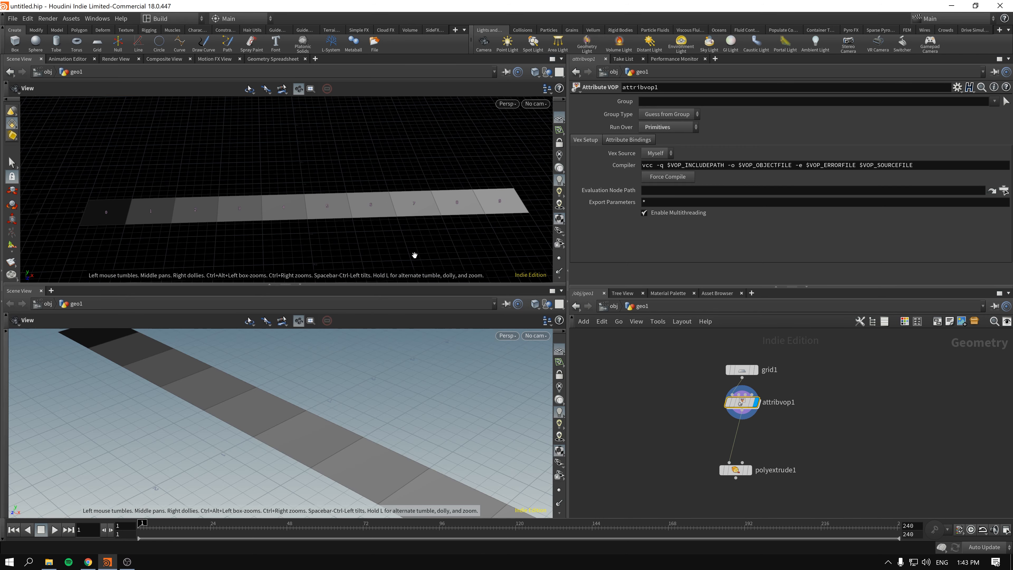
{"action": "left_click_drag", "start_coordinate": [288, 286], "coordinate": [114, 355]}
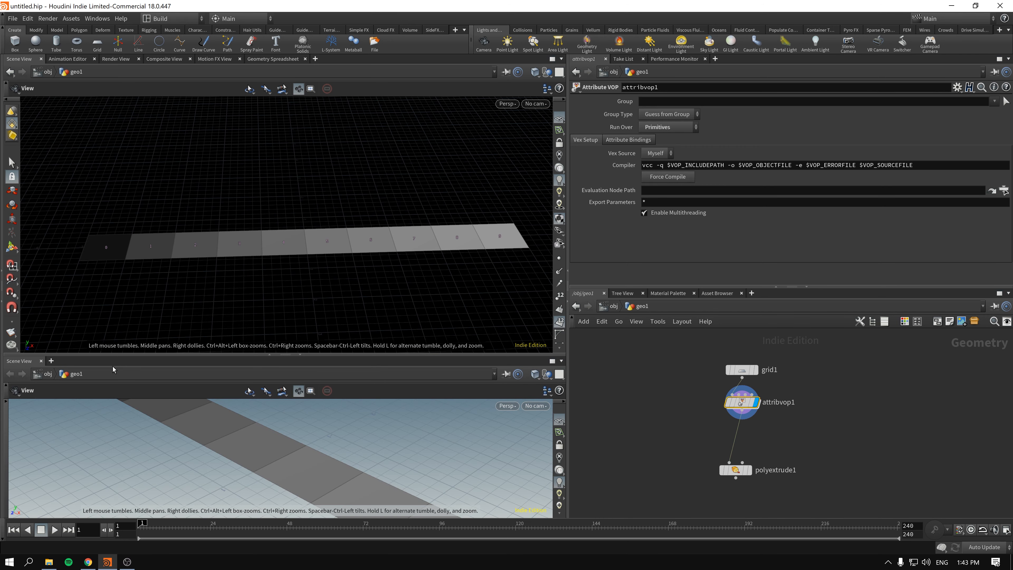
{"action": "left_click", "coordinate": [51, 360]}
{"action": "mouse_move", "coordinate": [79, 382]}
{"action": "mouse_move", "coordinate": [184, 350]}
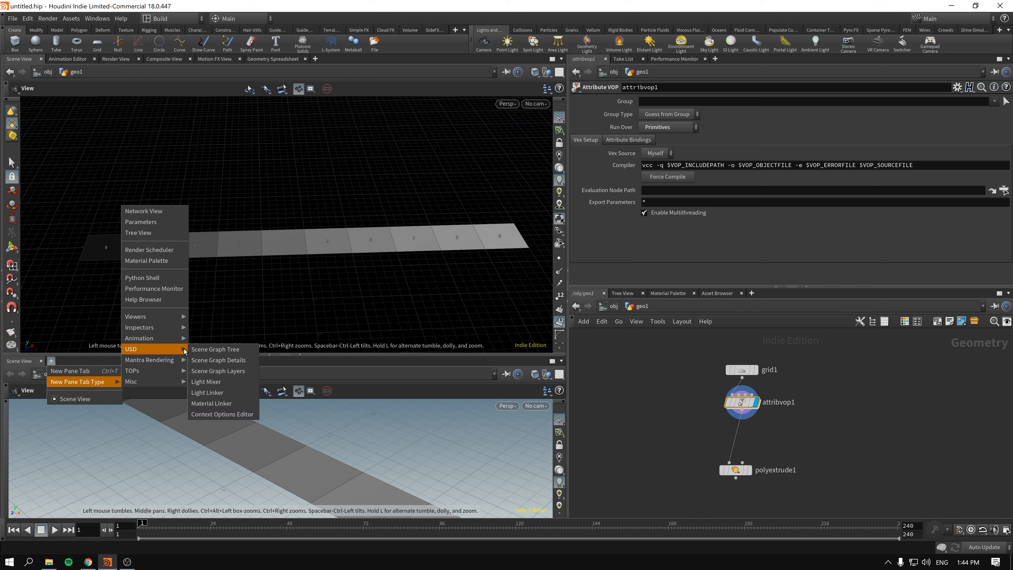
{"action": "left_click", "coordinate": [275, 61]}
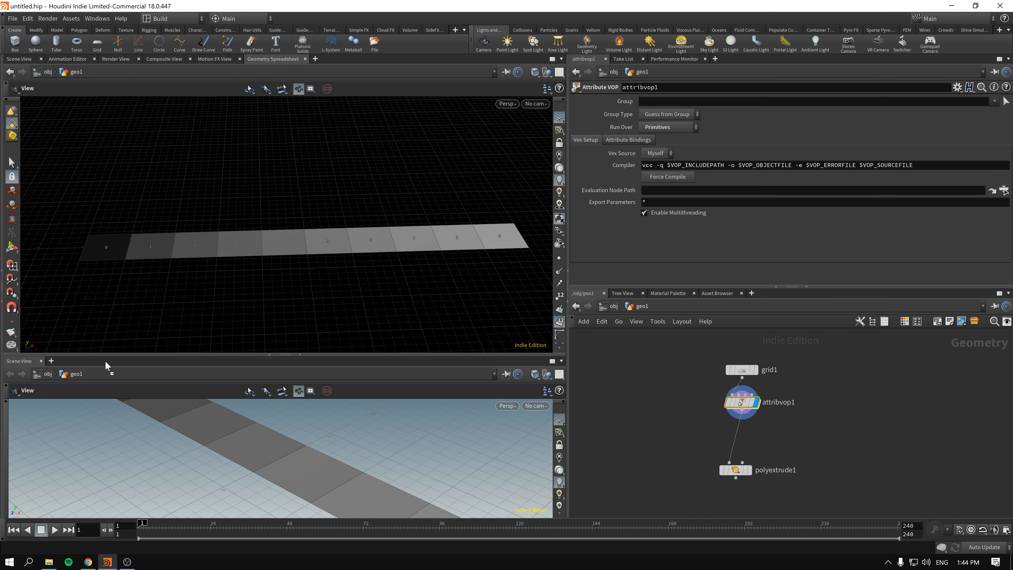
{"action": "left_click", "coordinate": [51, 361]}
{"action": "mouse_move", "coordinate": [95, 385]}
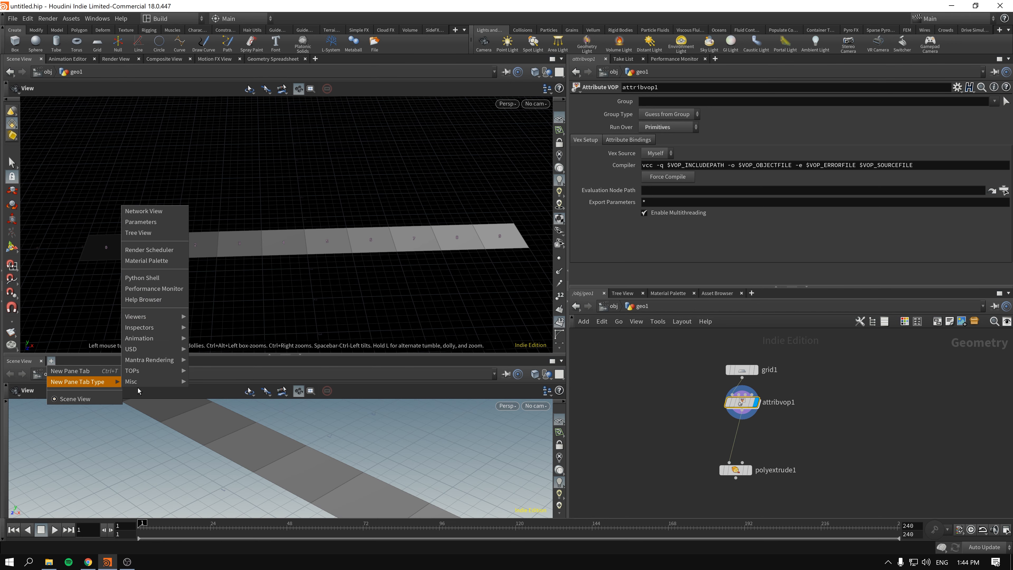
{"action": "mouse_move", "coordinate": [167, 328]}
{"action": "left_click", "coordinate": [211, 327]}
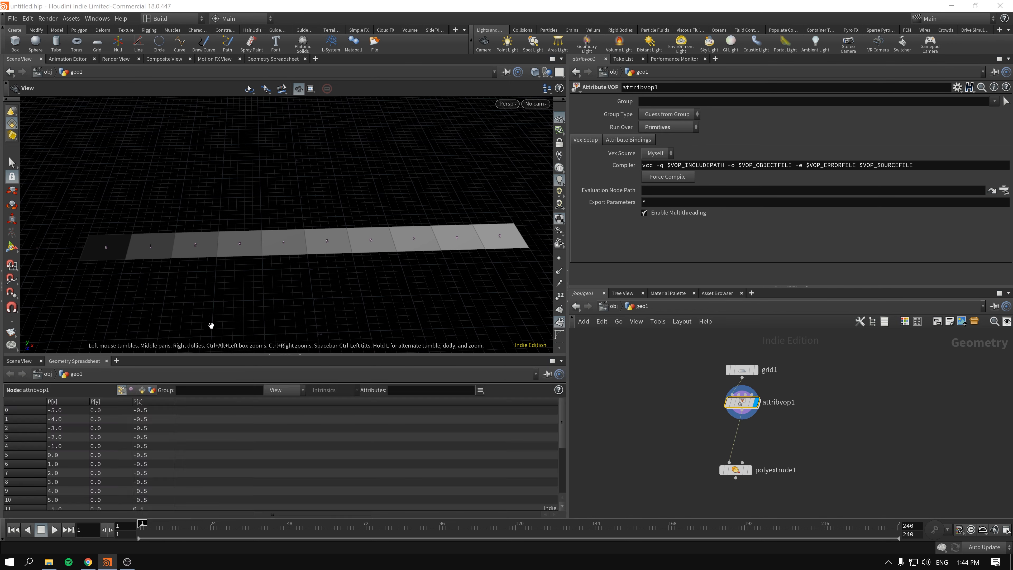
{"action": "left_click_drag", "start_coordinate": [75, 354], "coordinate": [75, 340]}
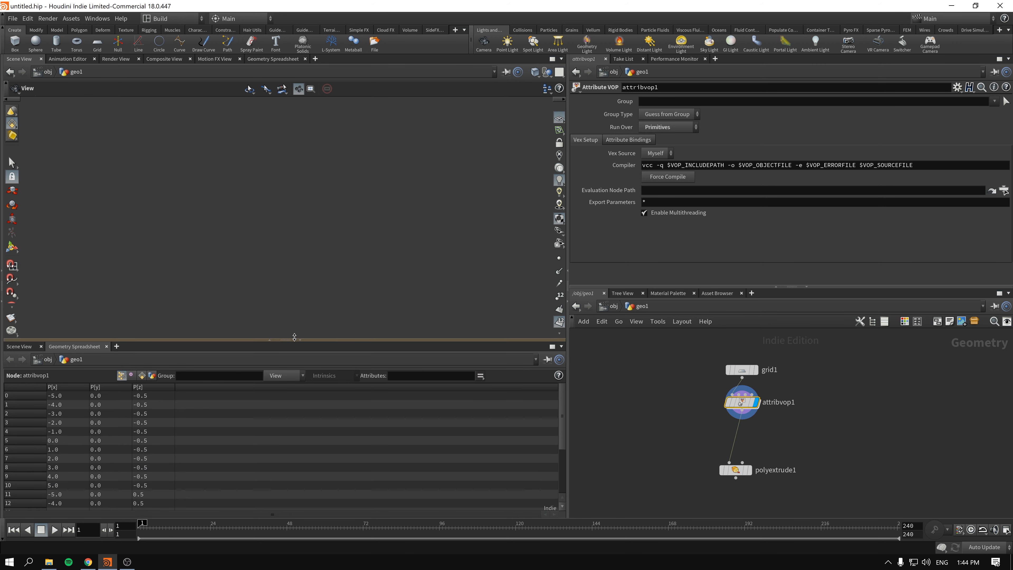
Step: Show primitive attributes in the Geometry Spreadsheet and compare the values on grid1 with those on attribvop1
{"action": "left_click", "coordinate": [142, 376]}
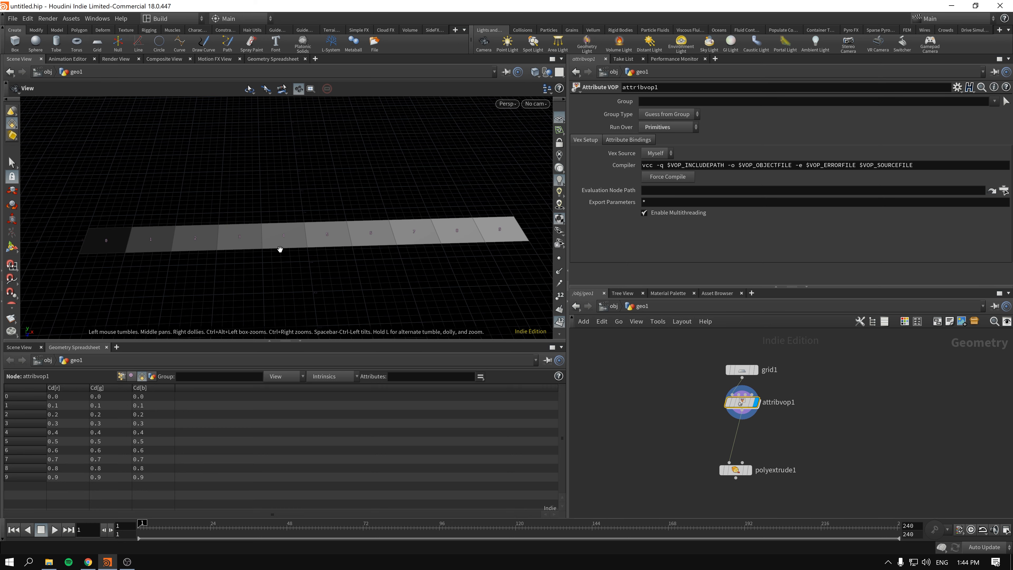
{"action": "left_click_drag", "start_coordinate": [683, 380], "coordinate": [747, 361]}
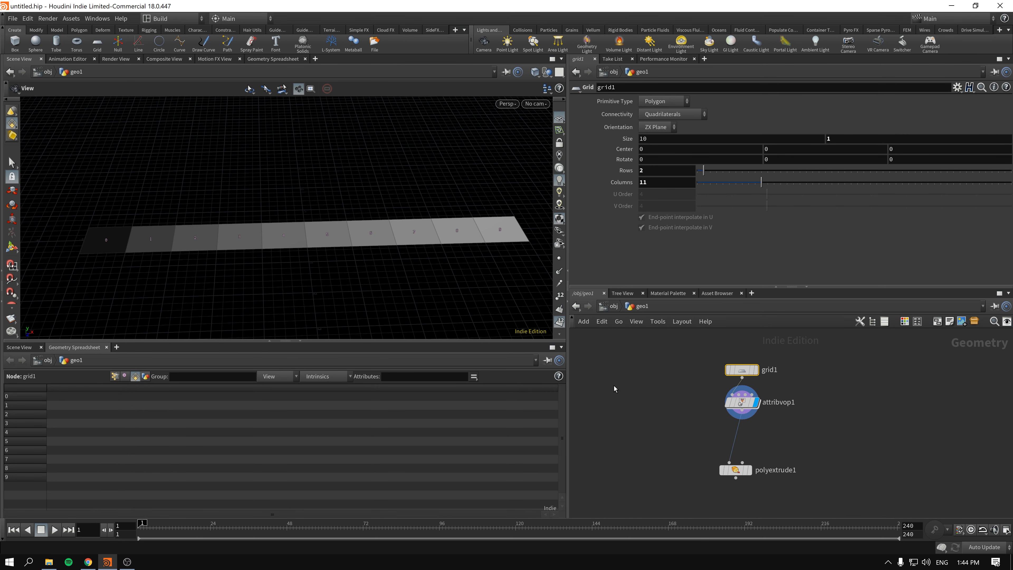
{"action": "left_click_drag", "start_coordinate": [641, 393], "coordinate": [781, 420]}
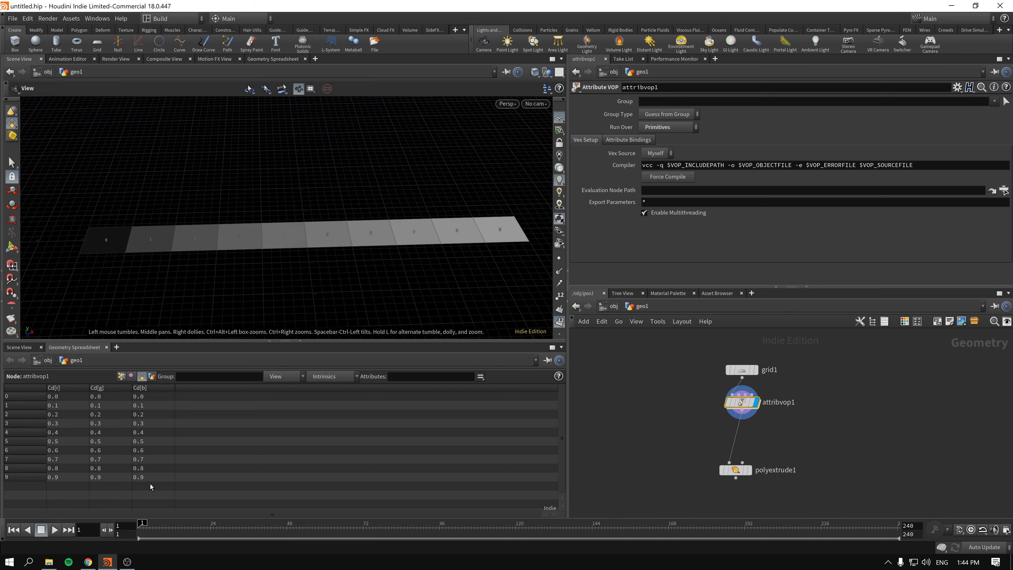
Step: Set grid1's columns to 12 and inspect the resulting Cd values on attribvop1
{"action": "left_click", "coordinate": [742, 370]}
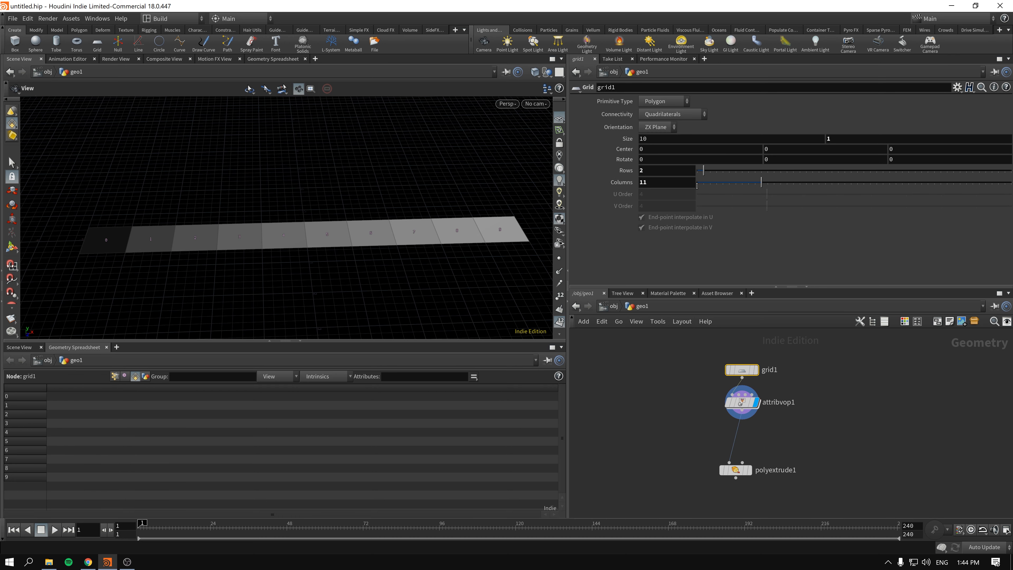
{"action": "left_click_drag", "start_coordinate": [762, 185], "coordinate": [768, 185]}
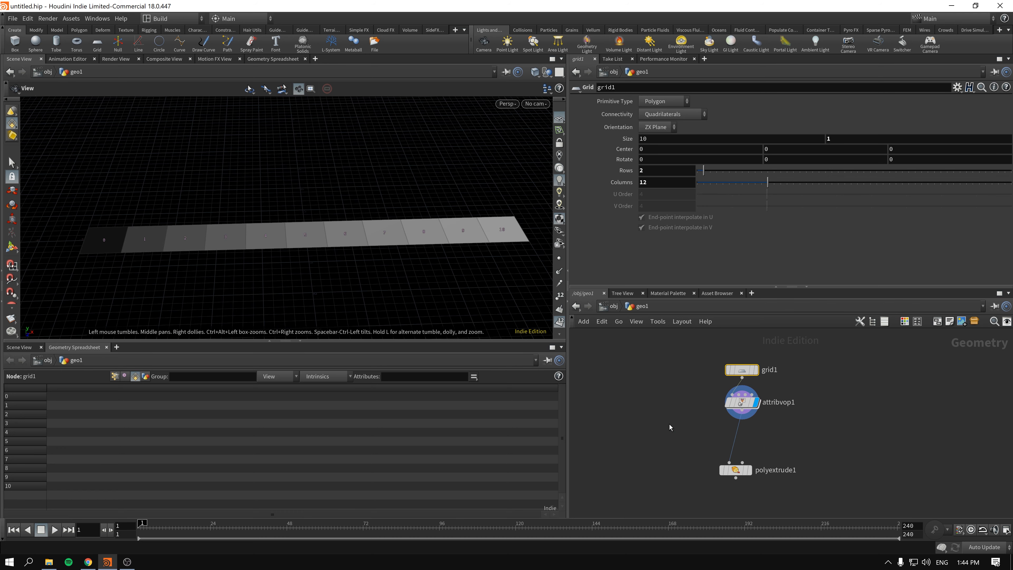
{"action": "left_click", "coordinate": [741, 402]}
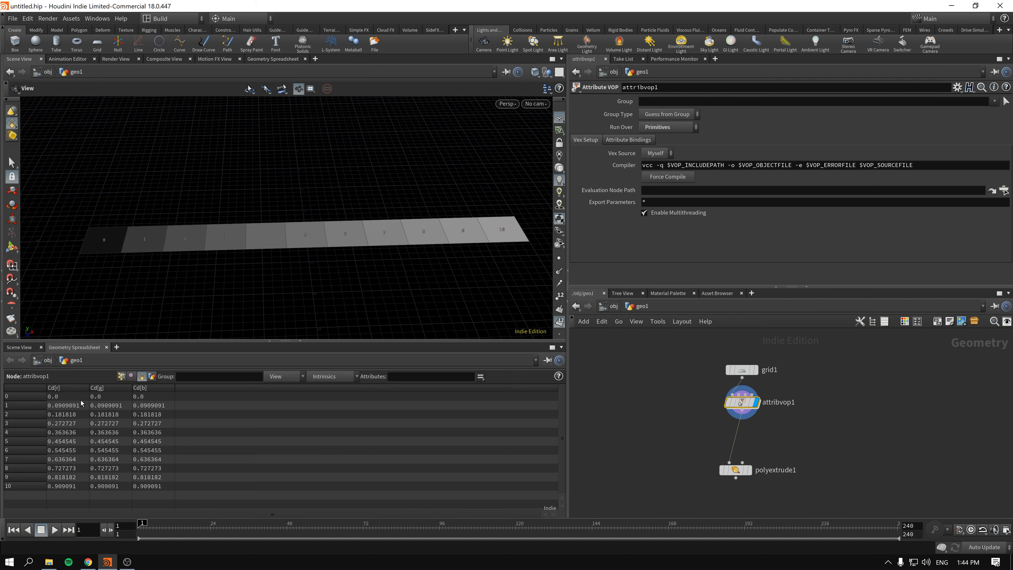
Step: Try a higher row count on grid1, return the rows to 2, and increase the columns beyond 12
{"action": "left_click", "coordinate": [741, 370]}
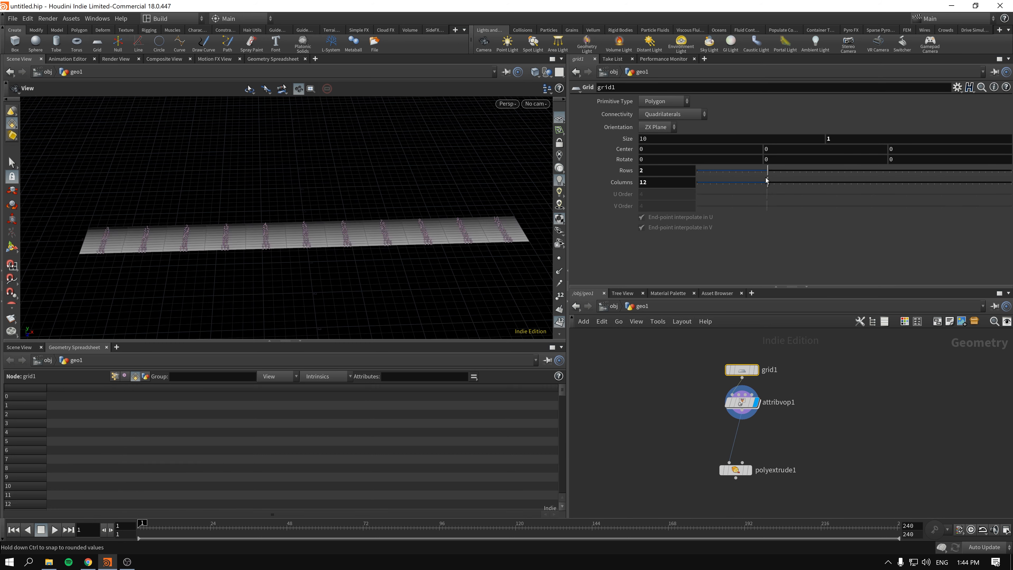
{"action": "mouse_move", "coordinate": [704, 170]}
{"action": "left_mouse_down"}
{"action": "mouse_move", "coordinate": [743, 177]}
{"action": "mouse_move", "coordinate": [704, 172]}
{"action": "left_mouse_up"}
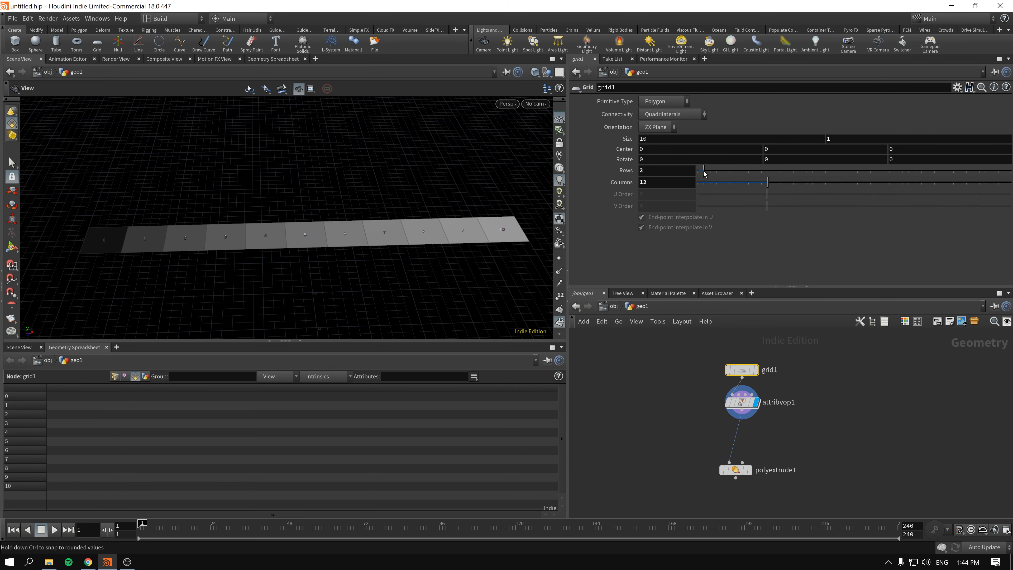
{"action": "left_click_drag", "start_coordinate": [771, 191], "coordinate": [802, 194]}
Step: Display polyextrude1 and enable its local Distance Scale, using the Cd attribute to vary each primitive's extrusion
{"action": "left_click", "coordinate": [735, 471]}
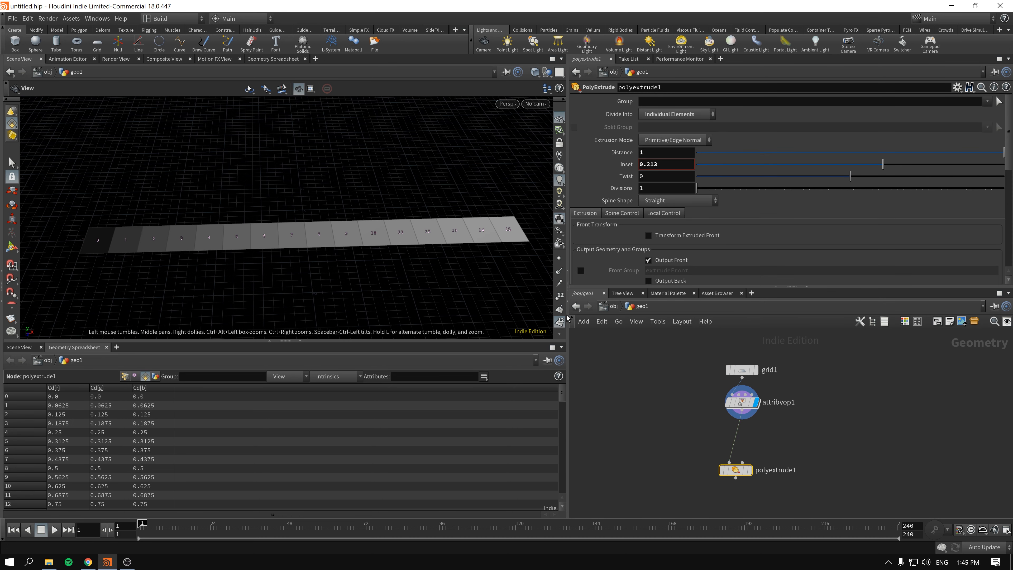
{"action": "left_click", "coordinate": [749, 471]}
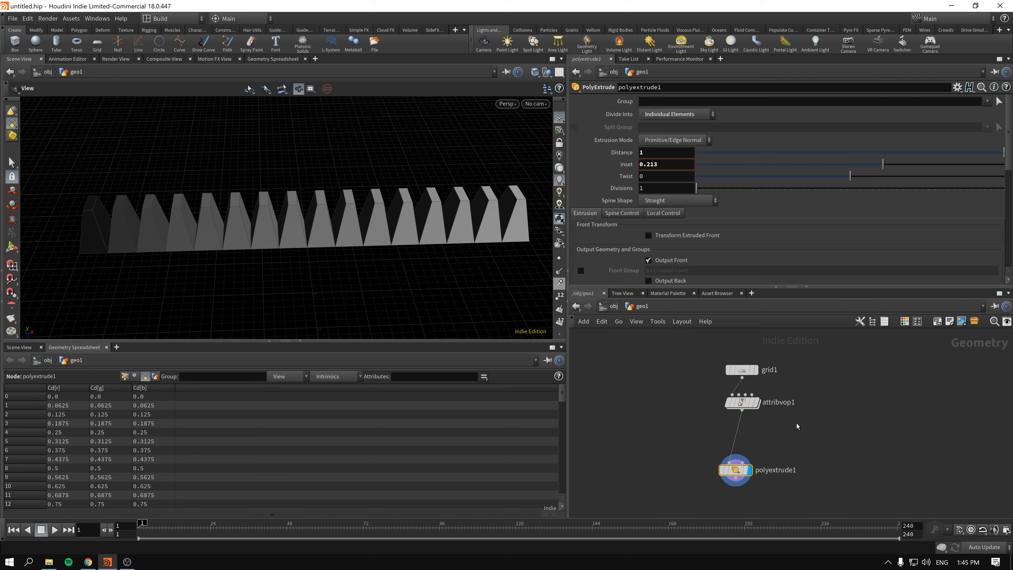
{"action": "left_click", "coordinate": [632, 217]}
{"action": "left_click", "coordinate": [654, 214]}
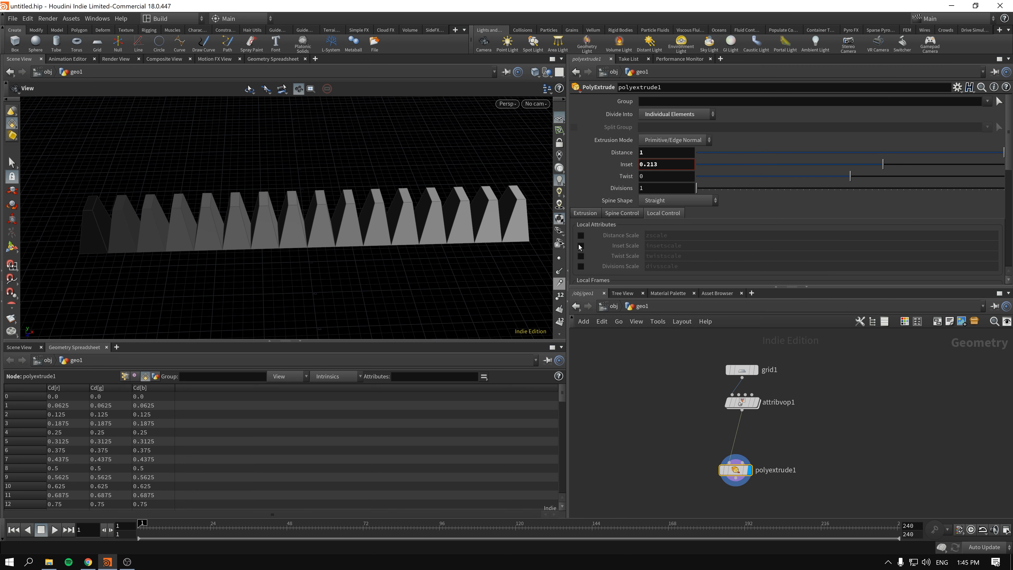
{"action": "left_click", "coordinate": [580, 236]}
{"action": "double_click", "coordinate": [657, 235]}
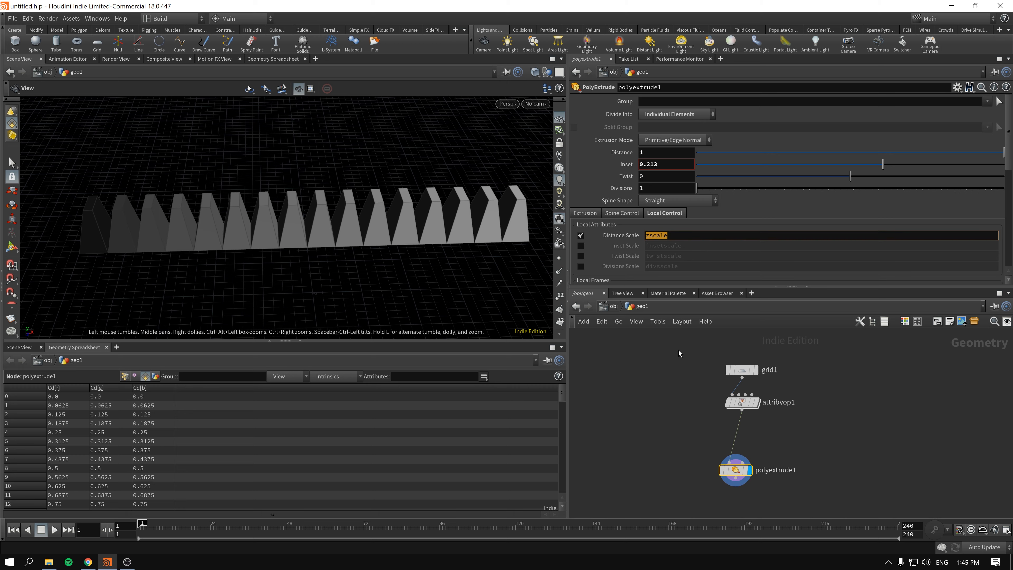
{"action": "type", "text": "Cd"}
{"action": "key", "text": "Return"}
{"action": "left_click_drag", "start_coordinate": [125, 223], "coordinate": [258, 215]}
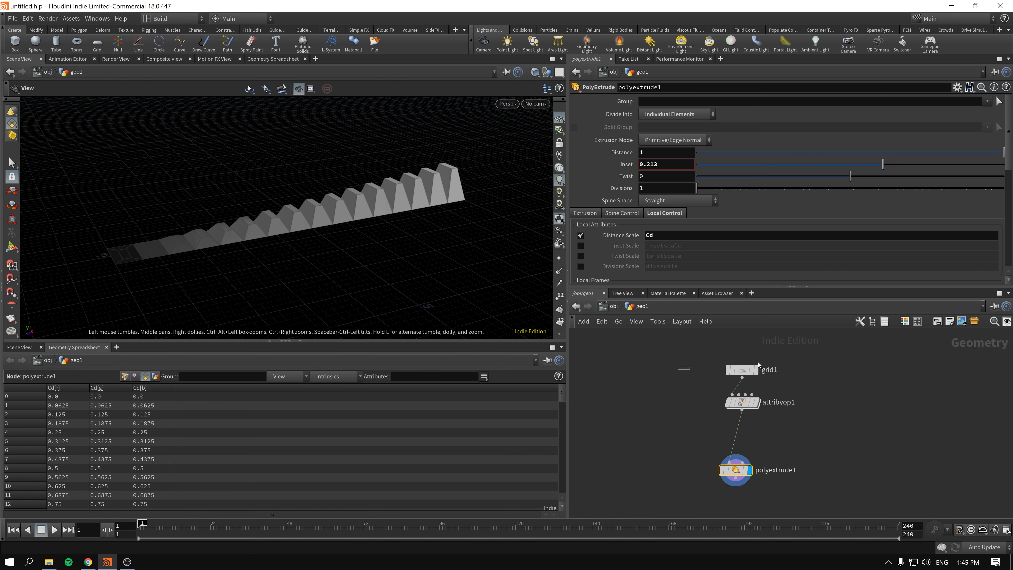
Step: Set grid1's columns to 22
{"action": "left_click", "coordinate": [743, 369]}
{"action": "left_click_drag", "start_coordinate": [800, 186], "coordinate": [832, 182]}
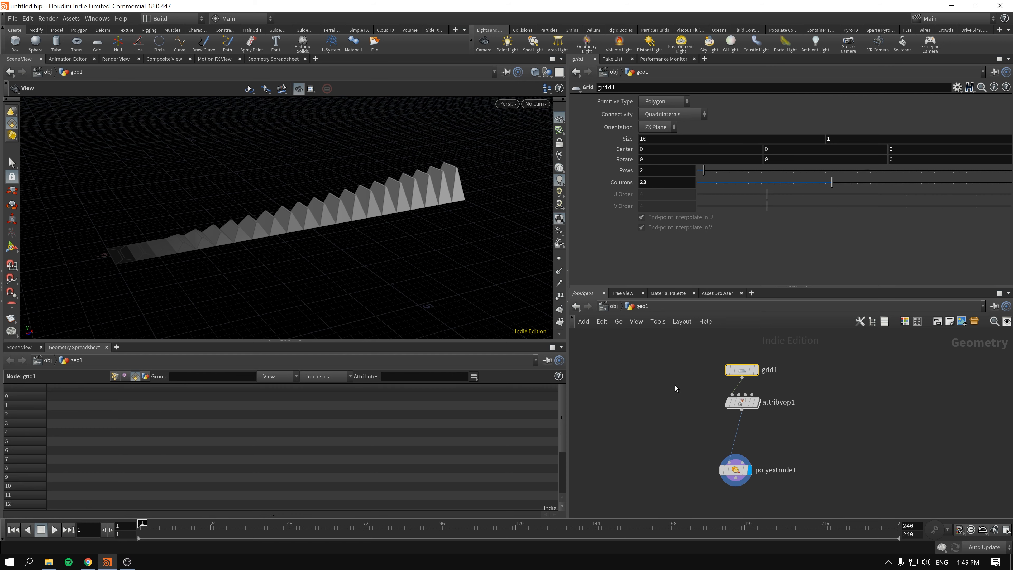
Step: Enter the attribvop1 network and collapse the Geometry Spreadsheet pane to give the scene view its full height
{"action": "left_click", "coordinate": [742, 402]}
{"action": "double_click", "coordinate": [742, 402]}
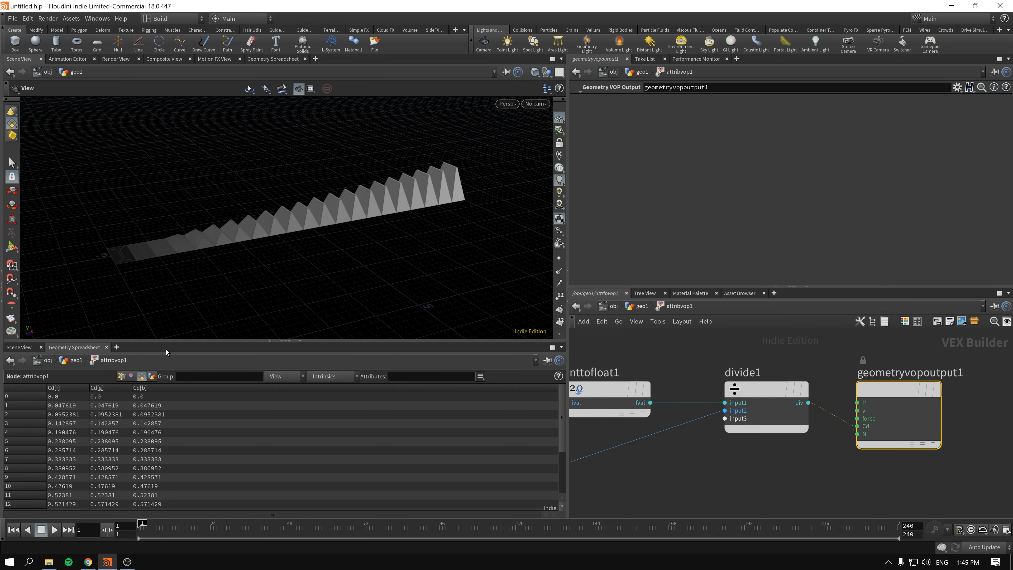
{"action": "left_click_drag", "start_coordinate": [292, 344], "coordinate": [300, 397]}
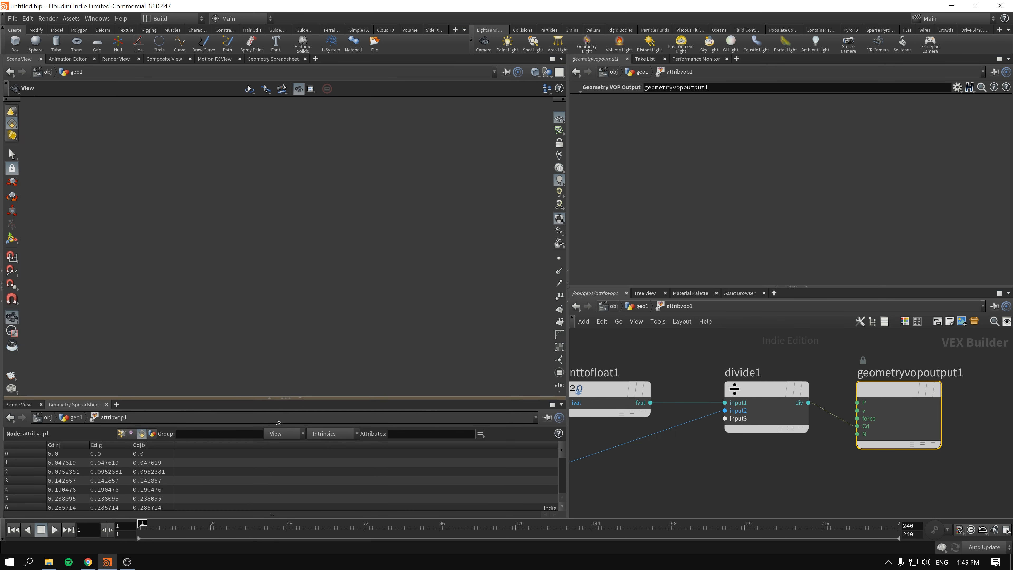
{"action": "left_click", "coordinate": [301, 398]}
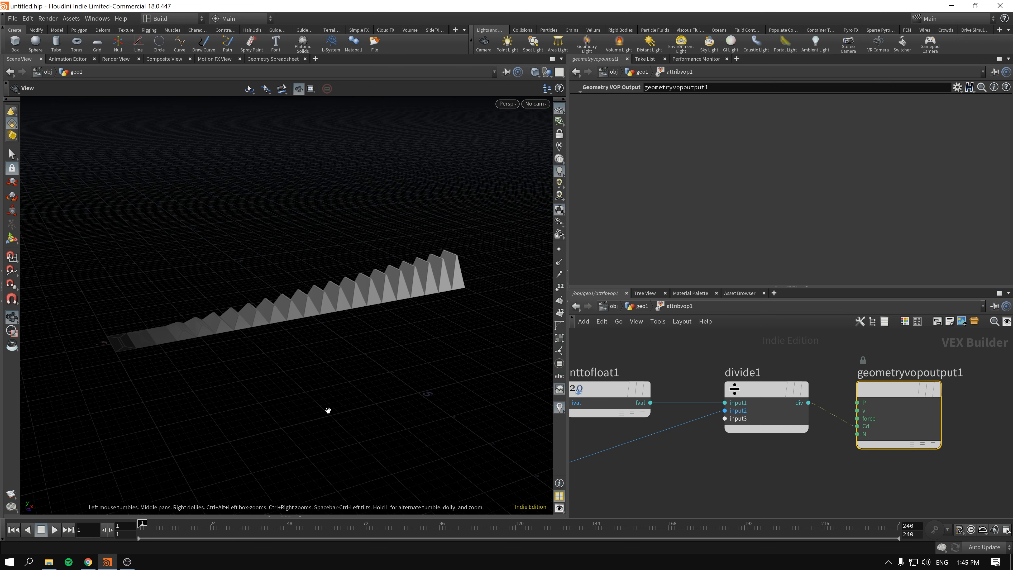
Step: Make room before geometryvopoutput1 and insert a Ramp Parameter node on the wire from divide1 to Cd
{"action": "left_click_drag", "start_coordinate": [881, 396], "coordinate": [956, 397]}
{"action": "scroll", "coordinate": [803, 460], "scroll_direction": "down", "scroll_amount": 3}
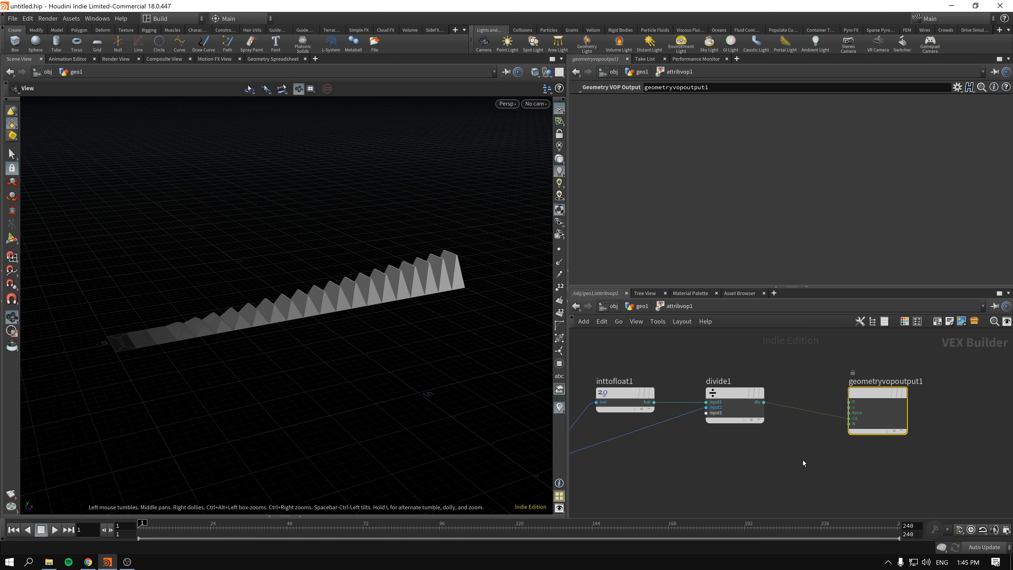
{"action": "key", "text": "Tab"}
{"action": "type", "text": "ramp"}
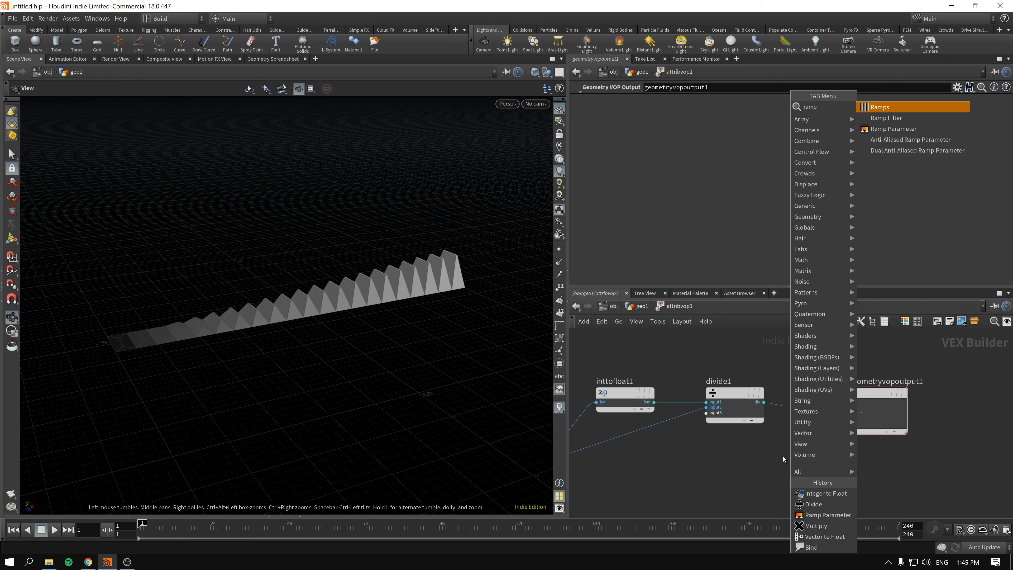
{"action": "key", "text": "Return"}
{"action": "left_click", "coordinate": [806, 410]}
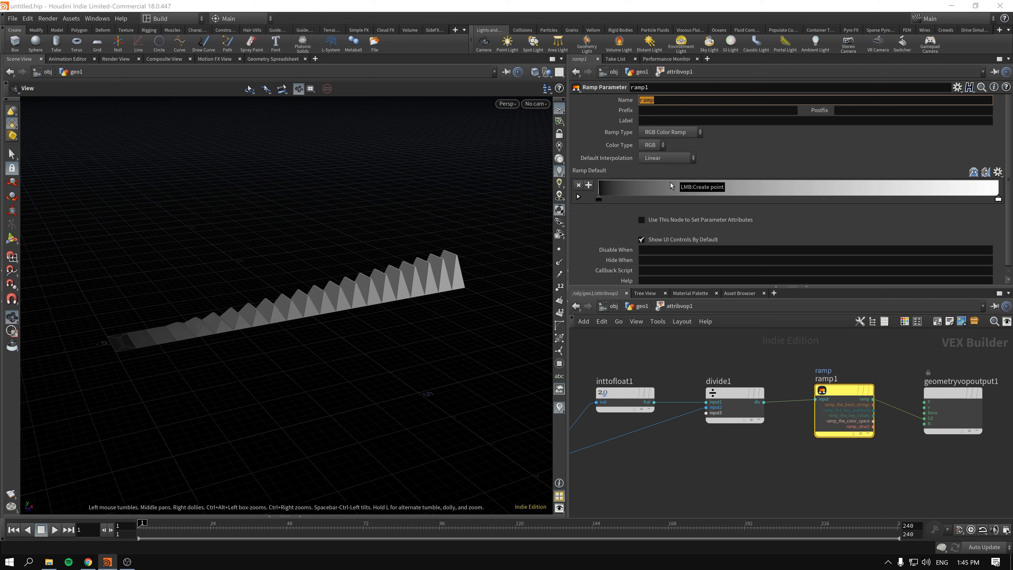
Step: Name the ramp parameter rewriting_the_colour and compare its node with the ramp control exposed on attribvop1 in geo1
{"action": "type", "text": "rewriting_the_colour"}
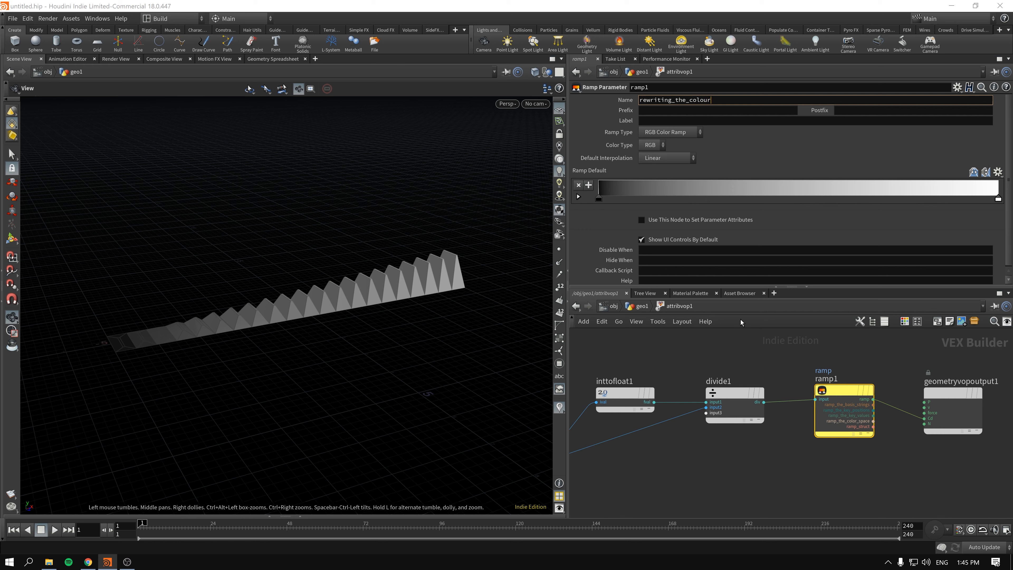
{"action": "left_click", "coordinate": [649, 307]}
{"action": "scroll", "coordinate": [586, 223], "scroll_direction": "down", "scroll_amount": 3}
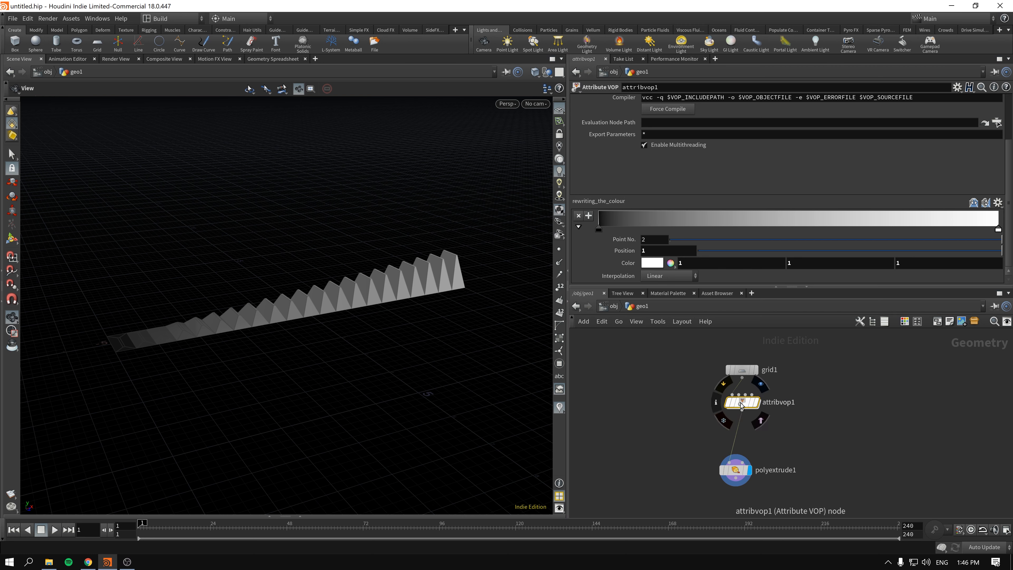
{"action": "double_click", "coordinate": [766, 411]}
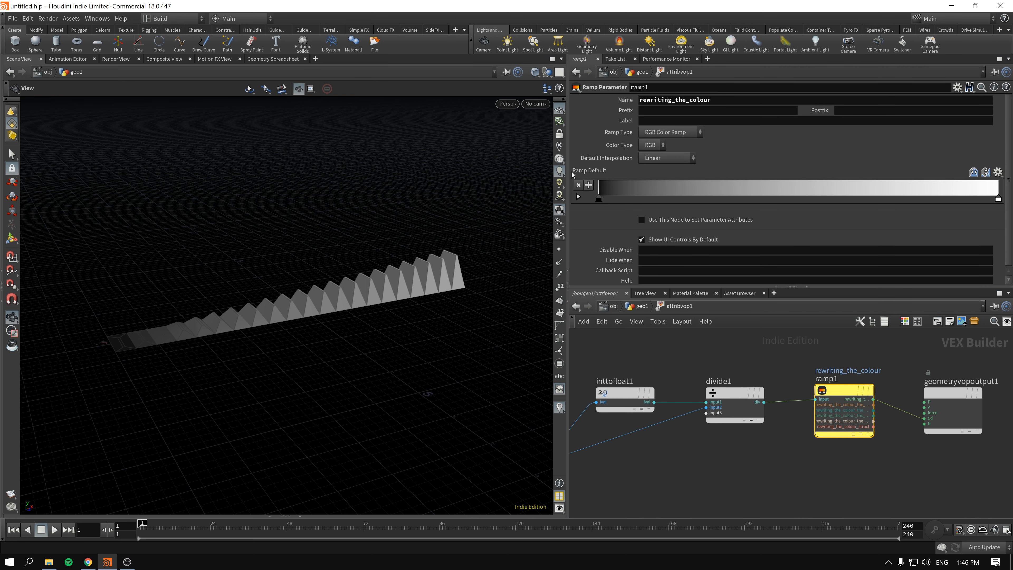
{"action": "left_click", "coordinate": [640, 306]}
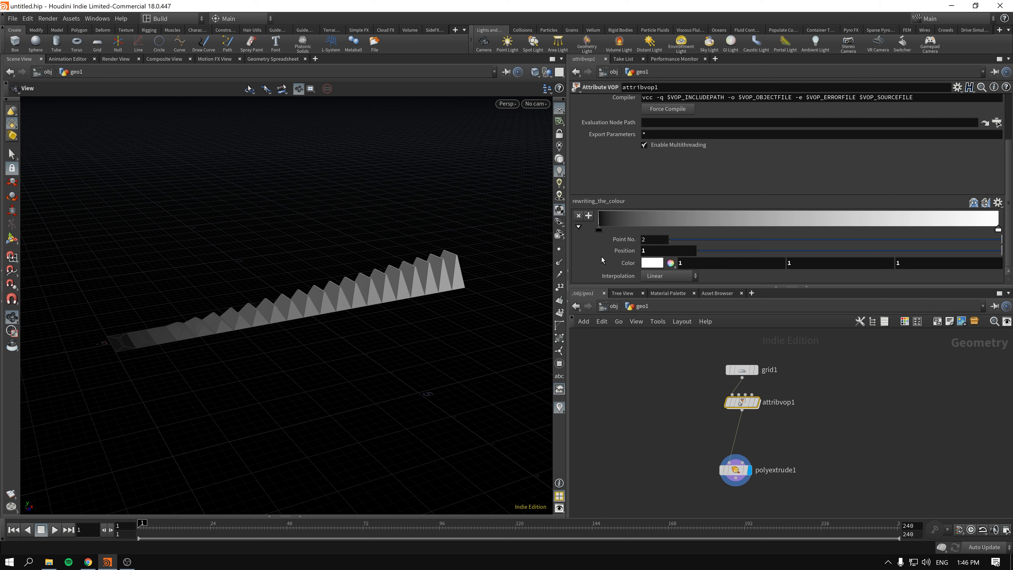
Step: Move attribvop1 down to space the geo1 nodes evenly and align polyextrude1 beneath it
{"action": "left_click_drag", "start_coordinate": [678, 395], "coordinate": [798, 438]}
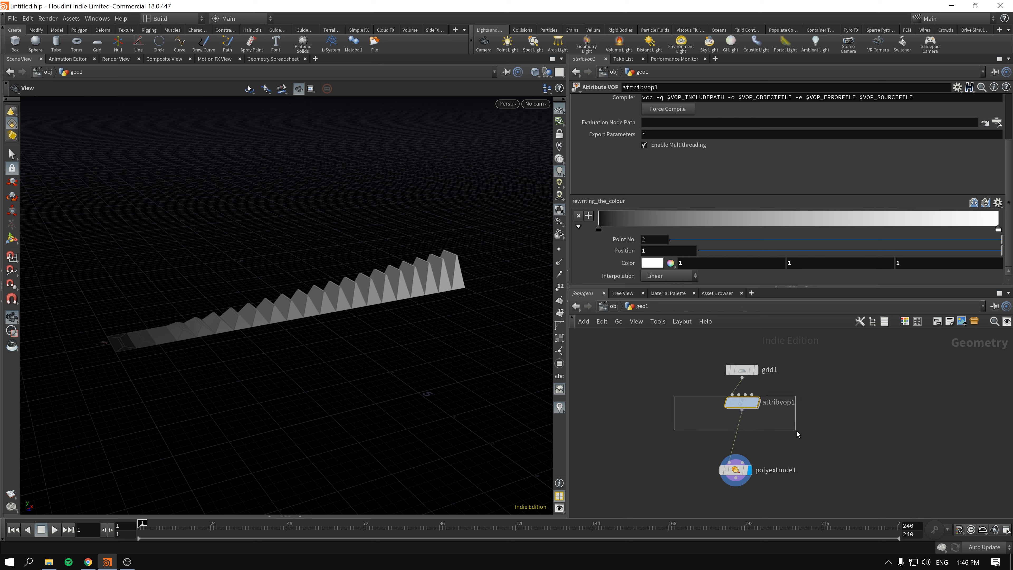
{"action": "left_click_drag", "start_coordinate": [742, 403], "coordinate": [745, 417]}
{"action": "left_click", "coordinate": [736, 470]}
{"action": "left_click_drag", "start_coordinate": [736, 469], "coordinate": [742, 470]}
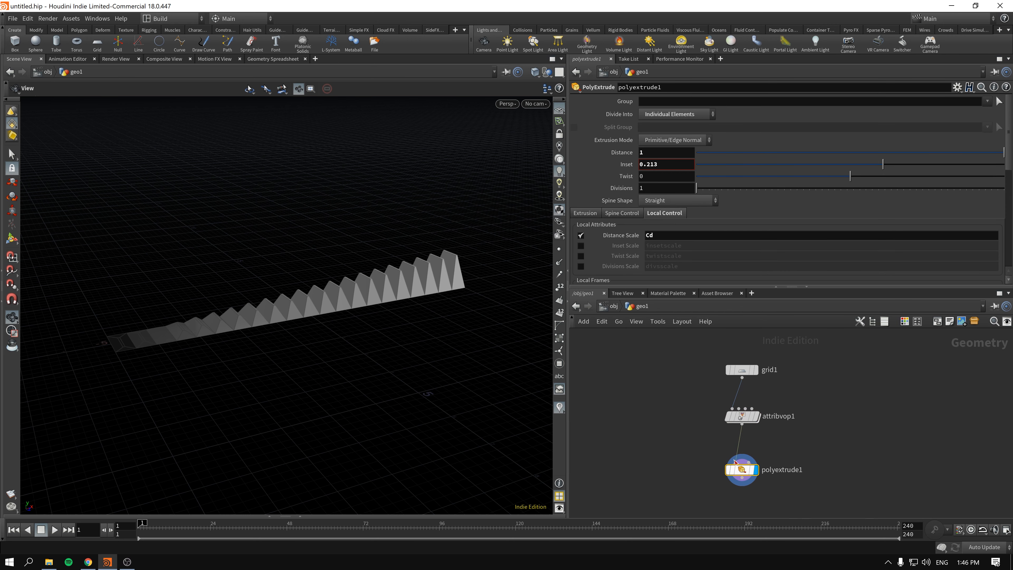
Step: Reopen the attribvop1 network containing the ramp node
{"action": "left_click", "coordinate": [742, 416]}
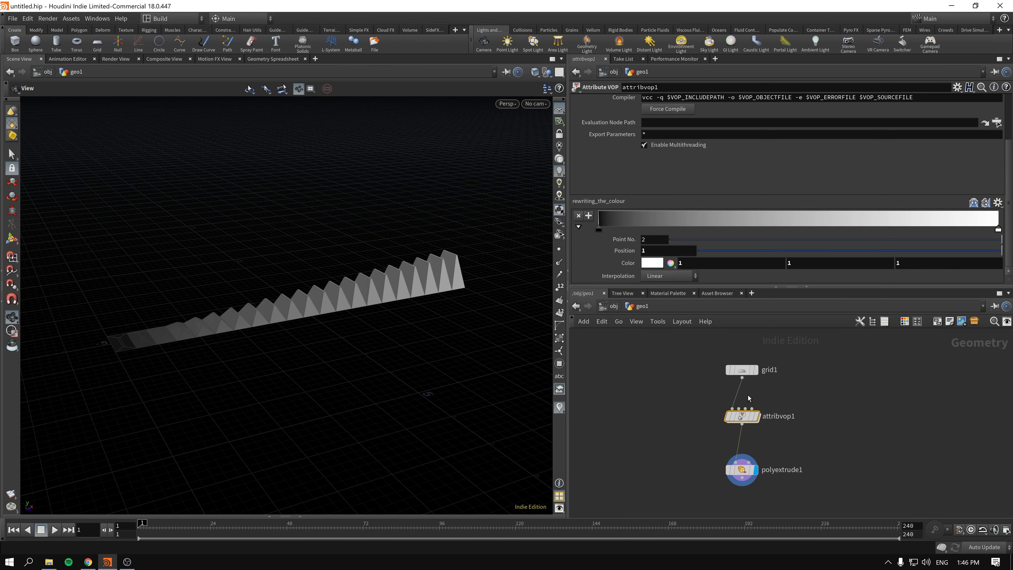
{"action": "double_click", "coordinate": [745, 418]}
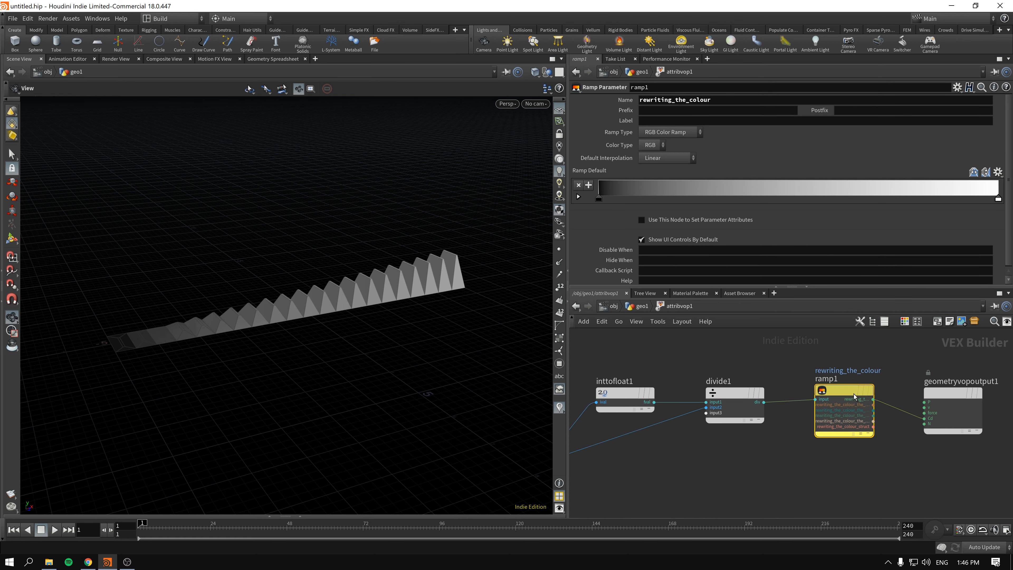
Step: Return to geo1, shift attribvop1's white end ramp point to about 0.31, and add another white point at about 1
{"action": "left_click", "coordinate": [641, 309]}
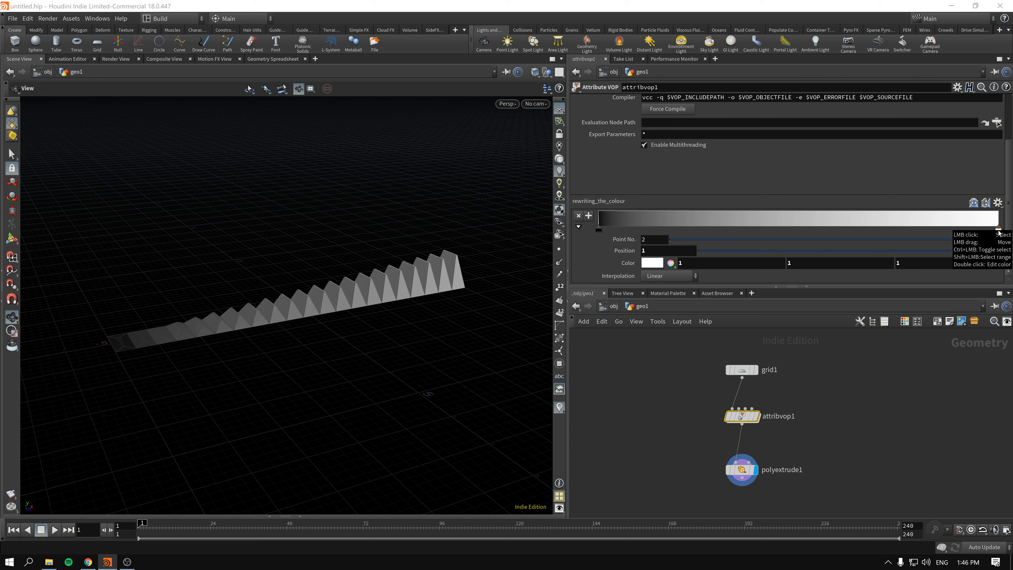
{"action": "left_click_drag", "start_coordinate": [999, 231], "coordinate": [724, 227]}
{"action": "left_click", "coordinate": [994, 224]}
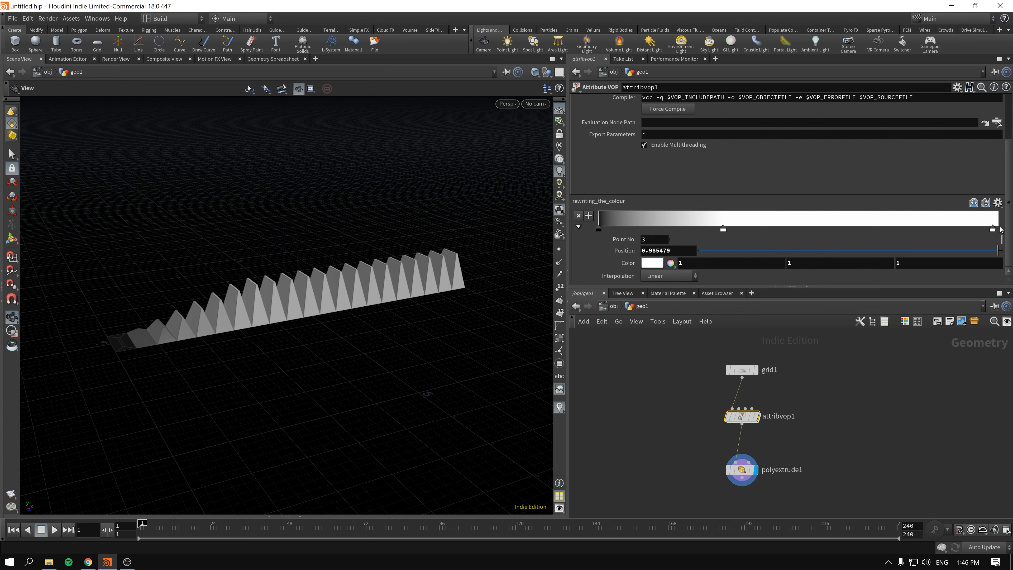
{"action": "left_click_drag", "start_coordinate": [1001, 229], "coordinate": [999, 230]}
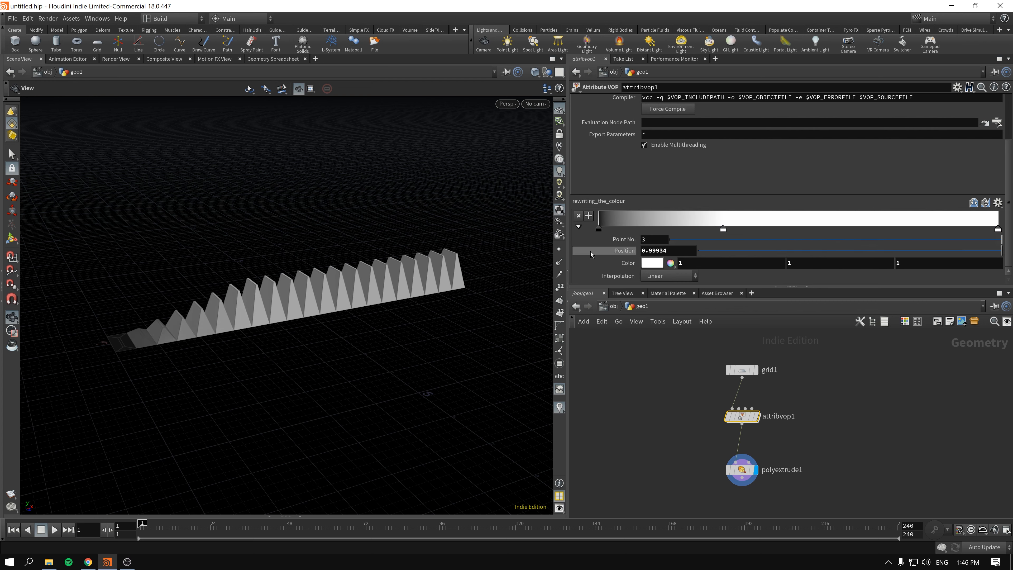
Step: Set the colors of the last and first ramp points to near-black, 0.00625 in each channel
{"action": "left_click", "coordinate": [653, 264]}
{"action": "left_click", "coordinate": [738, 173]}
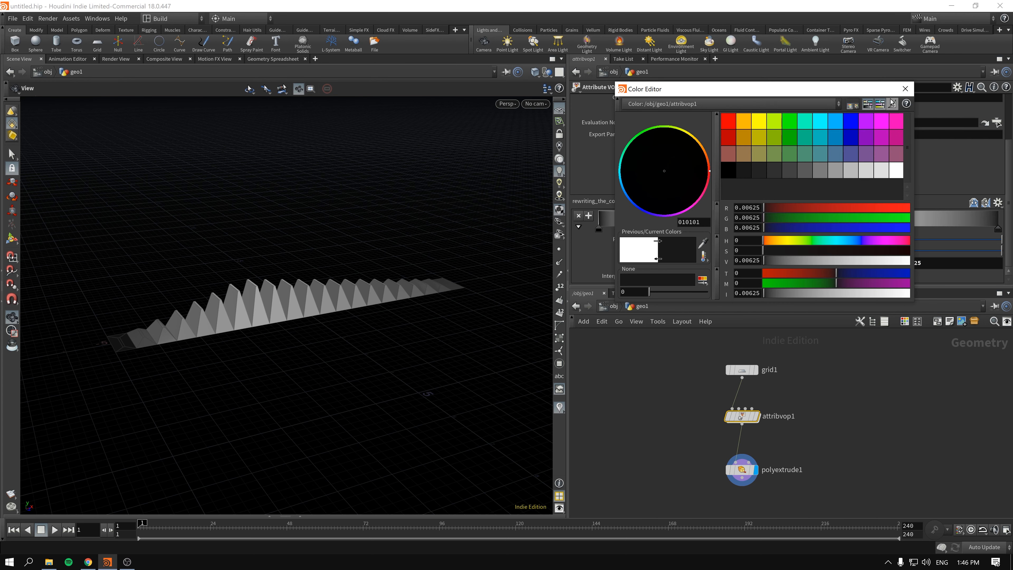
{"action": "left_click", "coordinate": [905, 89]}
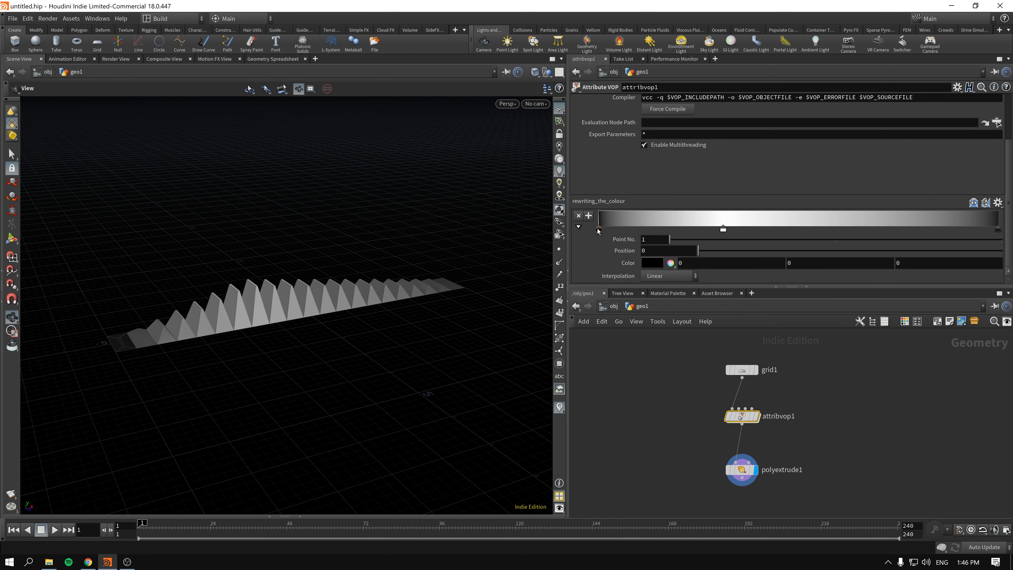
{"action": "left_click", "coordinate": [653, 263]}
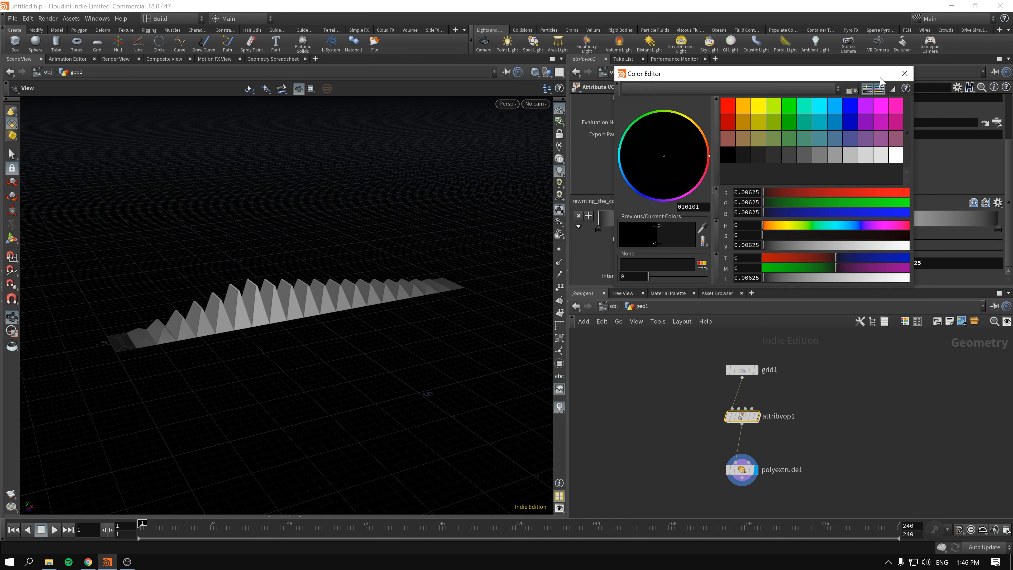
{"action": "left_click", "coordinate": [905, 74]}
Step: Move the middle white ramp point to about 0.39 so the extrusion peak shifts along the strip
{"action": "left_click_drag", "start_coordinate": [659, 381], "coordinate": [780, 435]}
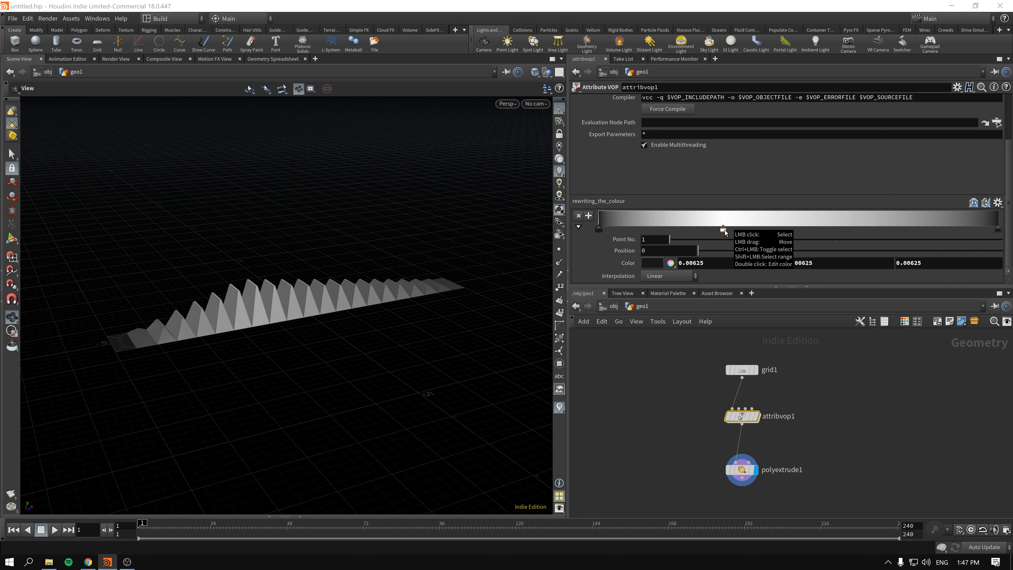
{"action": "left_click_drag", "start_coordinate": [723, 231], "coordinate": [779, 230]}
{"action": "left_click_drag", "start_coordinate": [346, 294], "coordinate": [316, 281]}
{"action": "left_click_drag", "start_coordinate": [780, 229], "coordinate": [756, 228]}
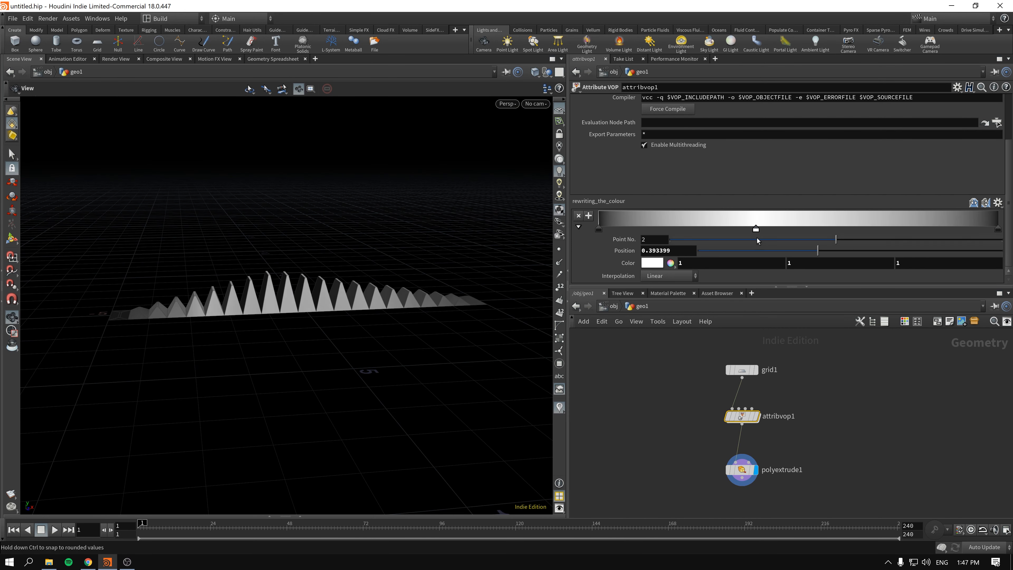
Step: Set grid1's columns to 50 and polyextrude1's inset to 0.039
{"action": "left_click", "coordinate": [742, 370]}
{"action": "left_click_drag", "start_coordinate": [812, 180], "coordinate": [1010, 185]}
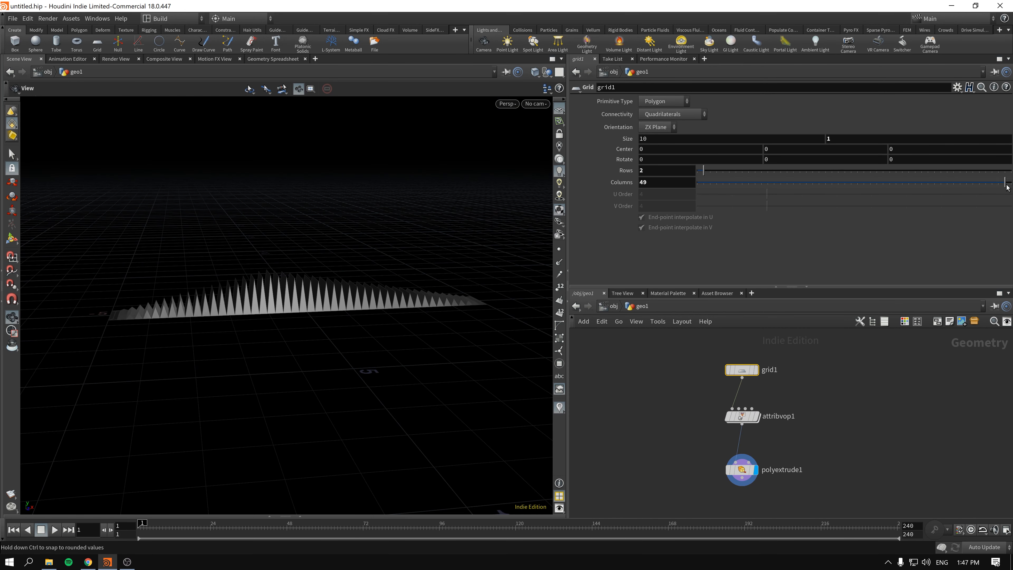
{"action": "left_click_drag", "start_coordinate": [423, 292], "coordinate": [381, 315]}
{"action": "left_click", "coordinate": [742, 470]}
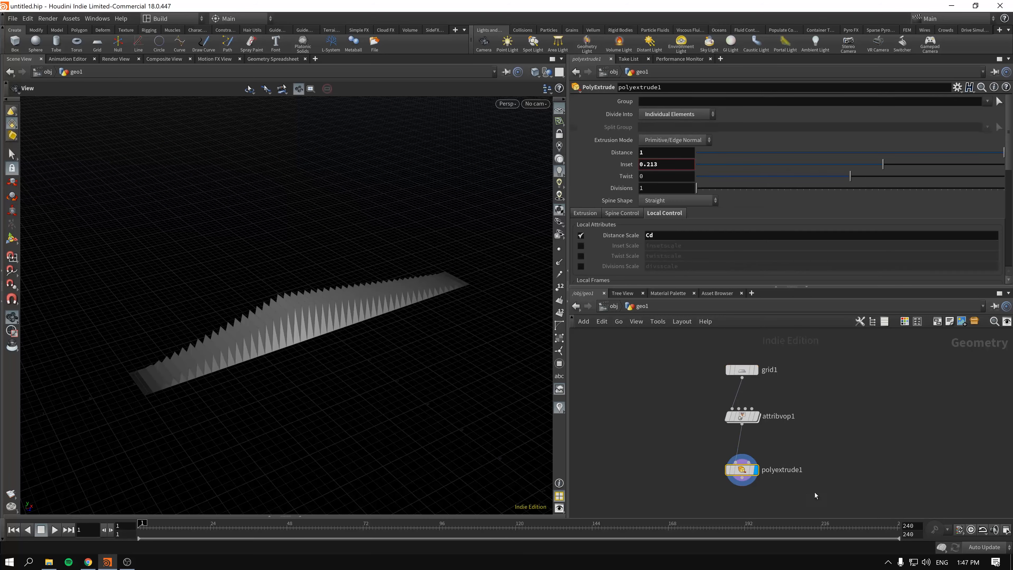
{"action": "left_click_drag", "start_coordinate": [873, 167], "coordinate": [855, 168]}
Step: Move attribvop1's middle ramp point to about 0.34 and set all three ramp points' interpolation to Bezier
{"action": "left_click", "coordinate": [742, 416]}
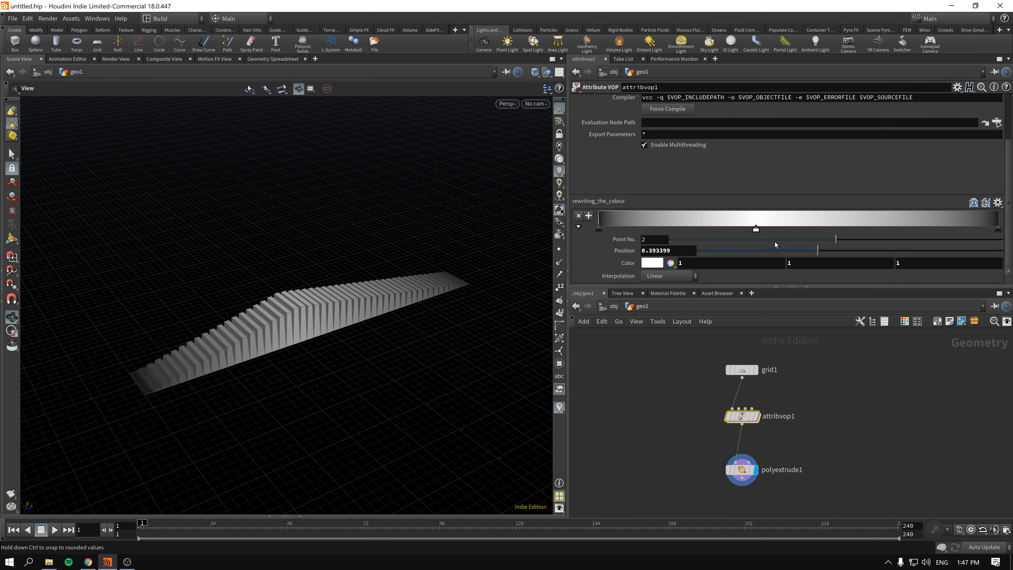
{"action": "left_click_drag", "start_coordinate": [757, 230], "coordinate": [736, 222]}
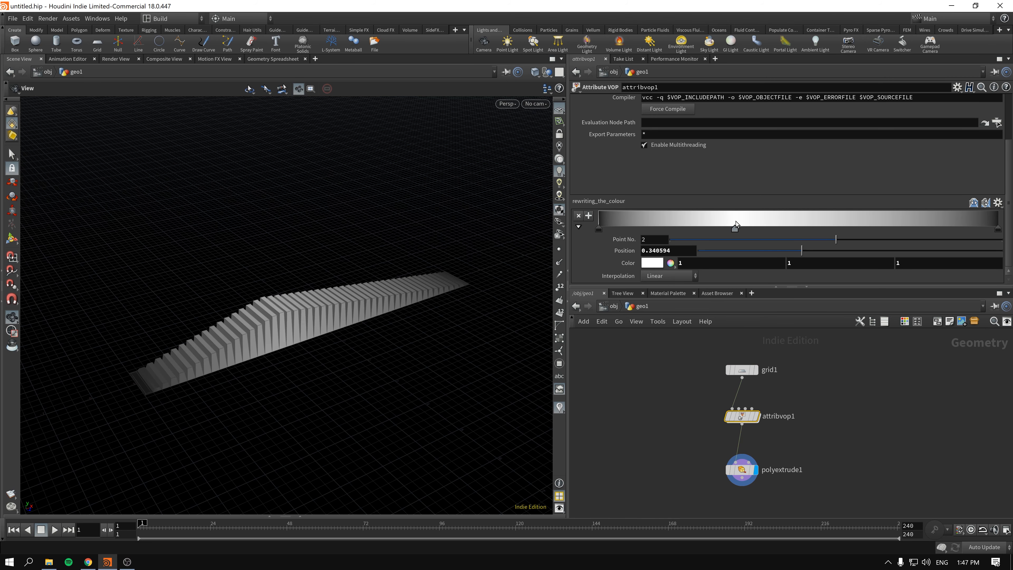
{"action": "left_click", "coordinate": [598, 231]}
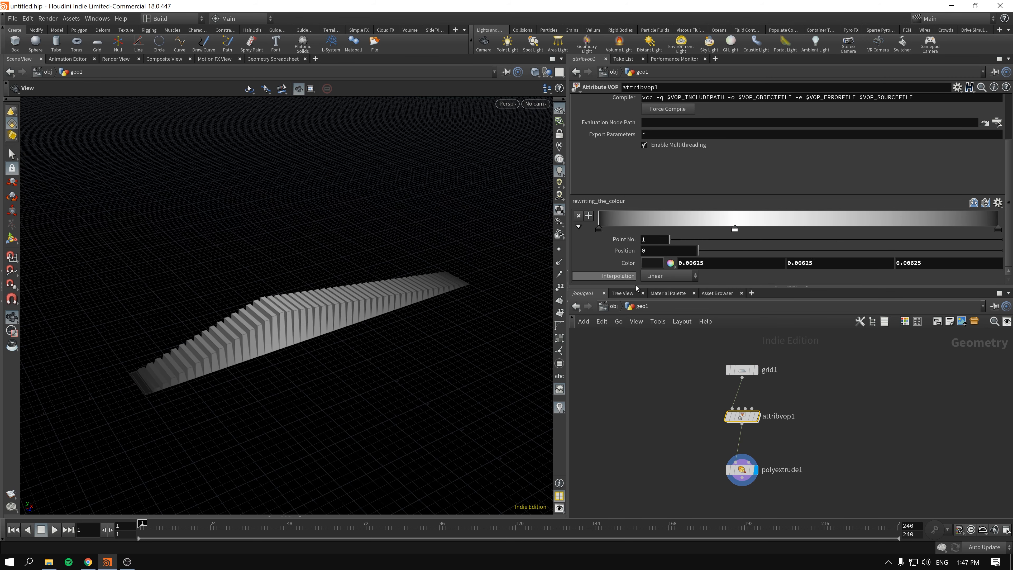
{"action": "left_click", "coordinate": [657, 277]}
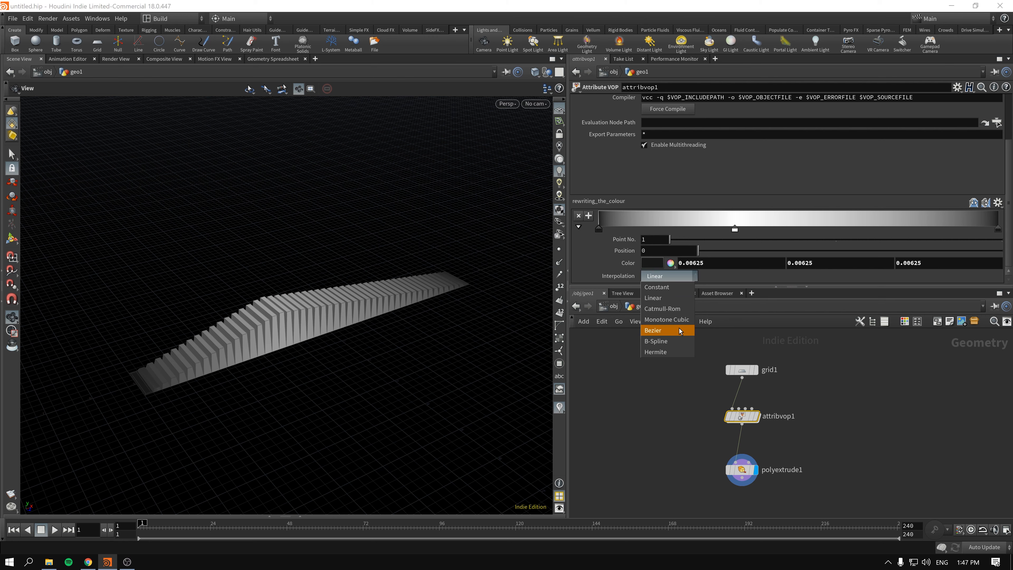
{"action": "left_click", "coordinate": [656, 330]}
{"action": "left_click", "coordinate": [735, 231]}
{"action": "left_click", "coordinate": [663, 276]}
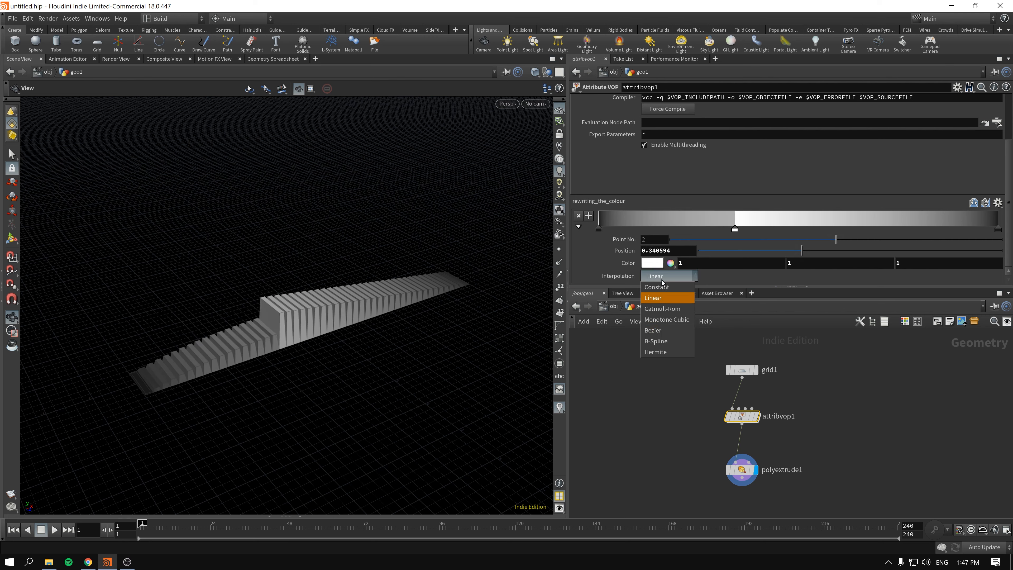
{"action": "left_click", "coordinate": [676, 330]}
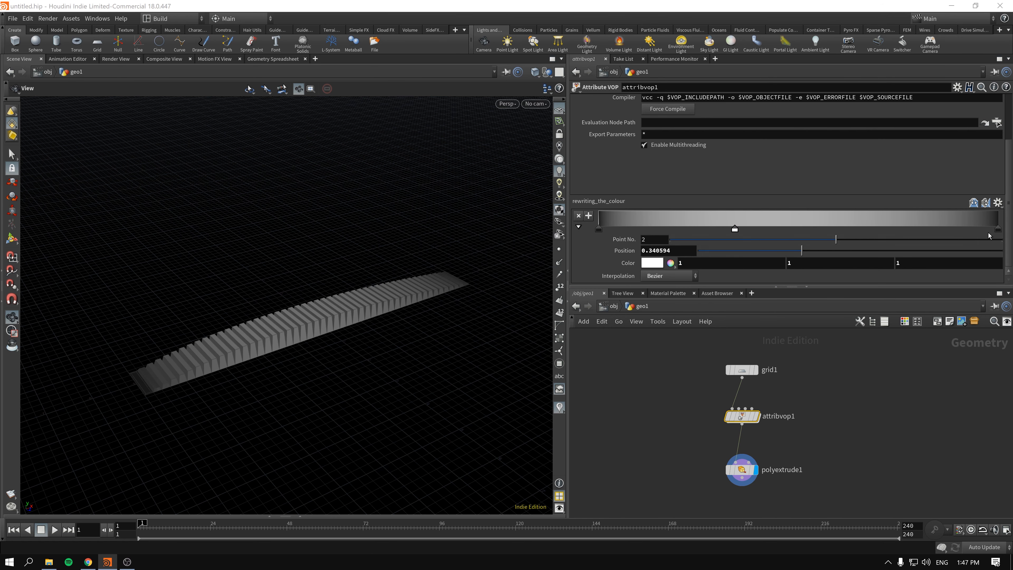
{"action": "left_click", "coordinate": [999, 229]}
{"action": "left_click", "coordinate": [670, 276]}
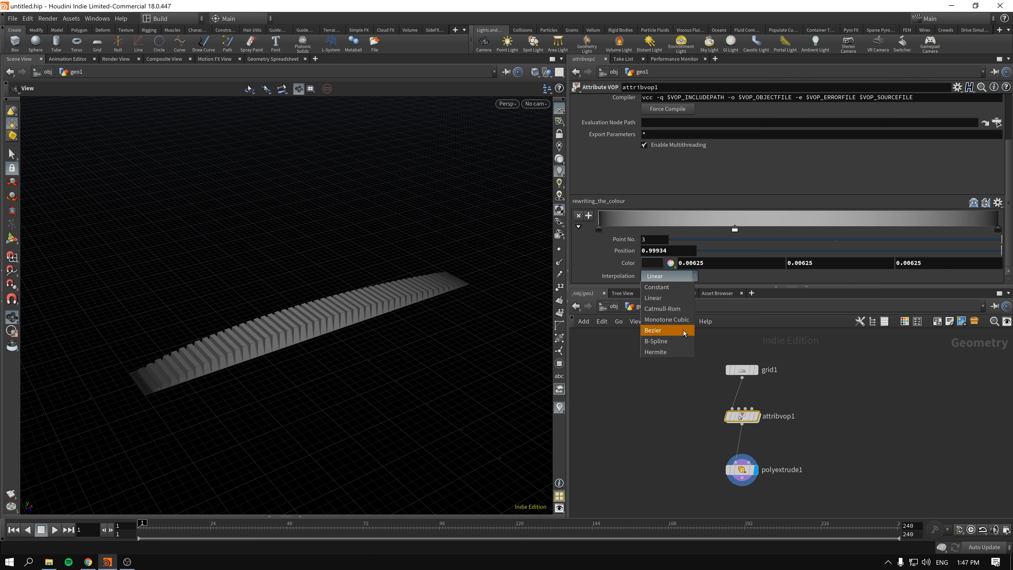
{"action": "left_click", "coordinate": [674, 331]}
Step: Move attribvop1's middle ramp point to about 0.54 to relocate the peak of the curved profile
{"action": "left_click", "coordinate": [741, 470]}
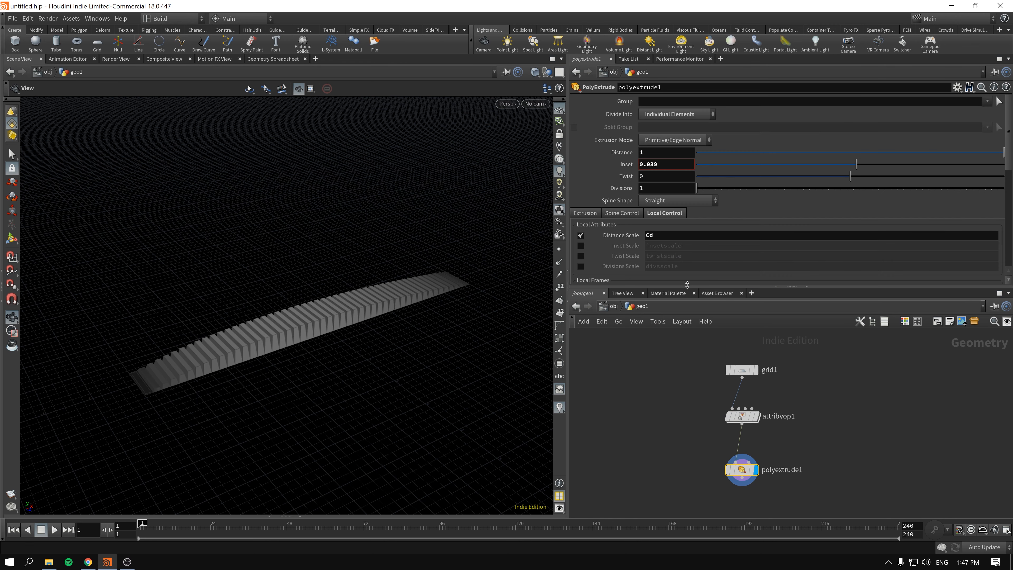
{"action": "left_click", "coordinate": [741, 416]}
{"action": "left_click", "coordinate": [735, 230]}
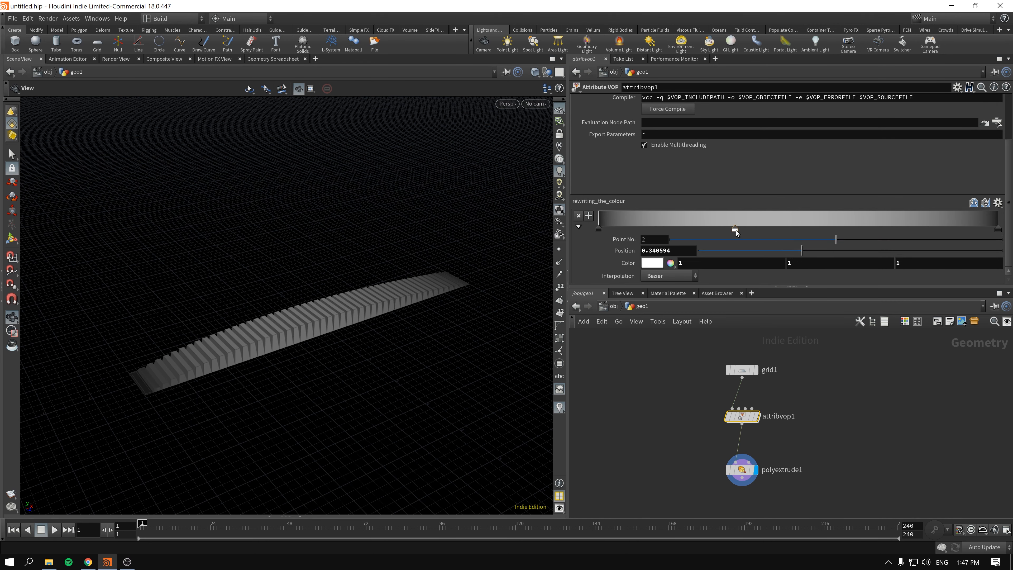
{"action": "left_click_drag", "start_coordinate": [314, 328], "coordinate": [320, 294]}
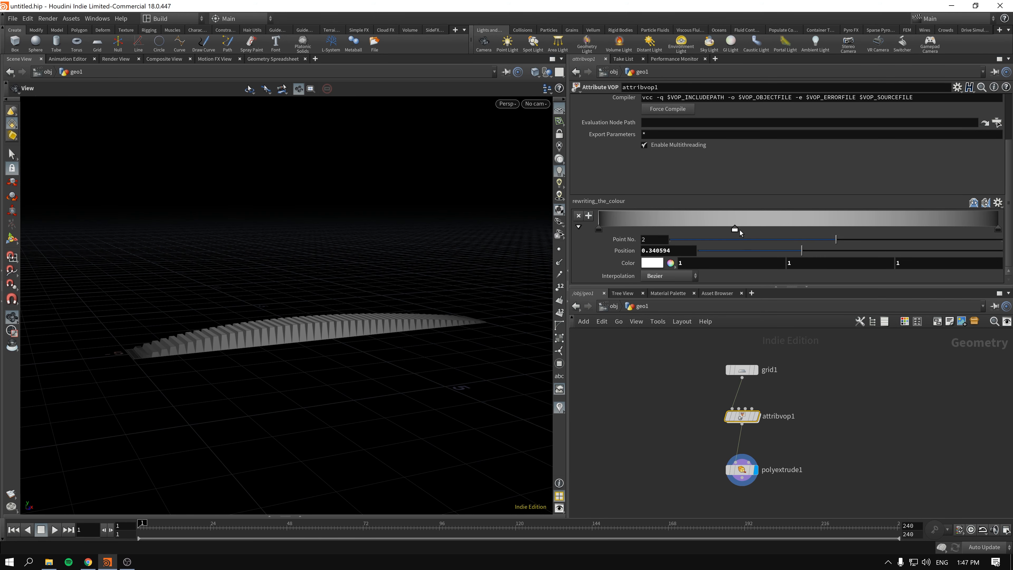
{"action": "left_click_drag", "start_coordinate": [737, 229], "coordinate": [816, 231]}
Step: Try a color value of 2.5 and a position of about 0.58 for the middle ramp point, and undo both changes
{"action": "middle_click_drag", "start_coordinate": [622, 264], "coordinate": [684, 262]}
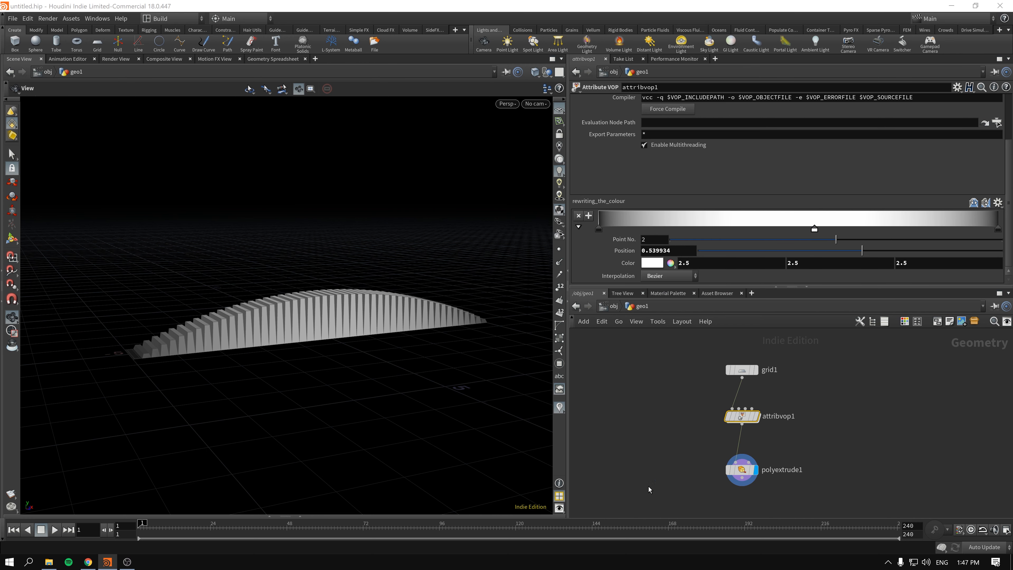
{"action": "left_click_drag", "start_coordinate": [664, 488], "coordinate": [899, 435]}
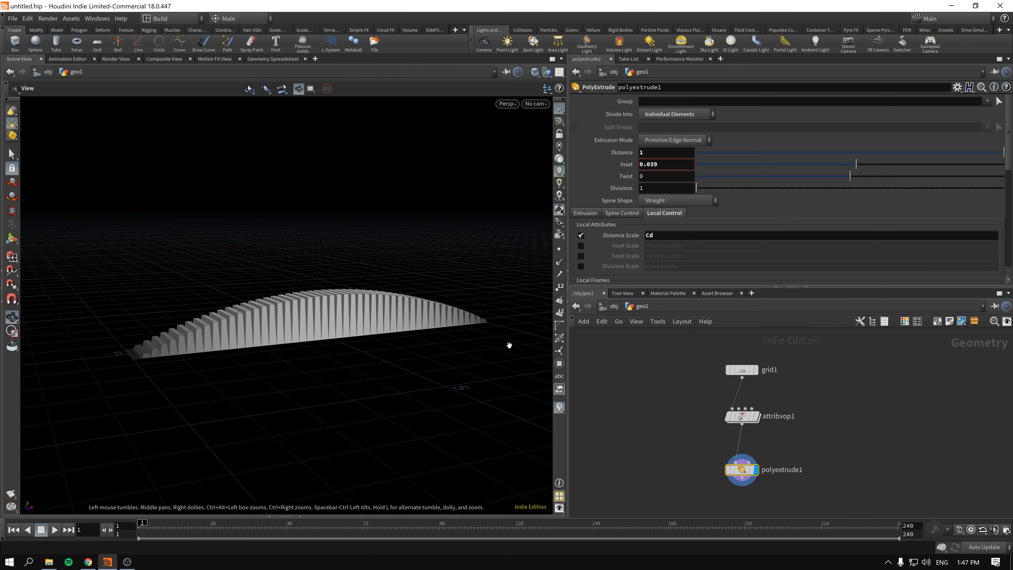
{"action": "left_click_drag", "start_coordinate": [699, 413], "coordinate": [802, 440]}
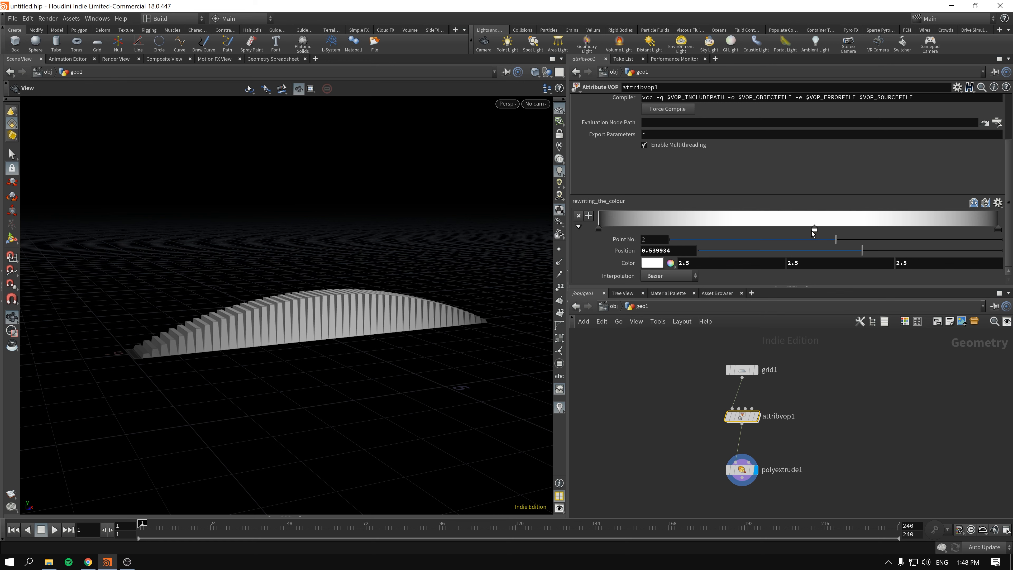
{"action": "mouse_move", "coordinate": [814, 231]}
{"action": "left_mouse_down"}
{"action": "mouse_move", "coordinate": [782, 229]}
{"action": "mouse_move", "coordinate": [938, 230]}
{"action": "mouse_move", "coordinate": [815, 236]}
{"action": "mouse_move", "coordinate": [830, 230]}
{"action": "left_mouse_up"}
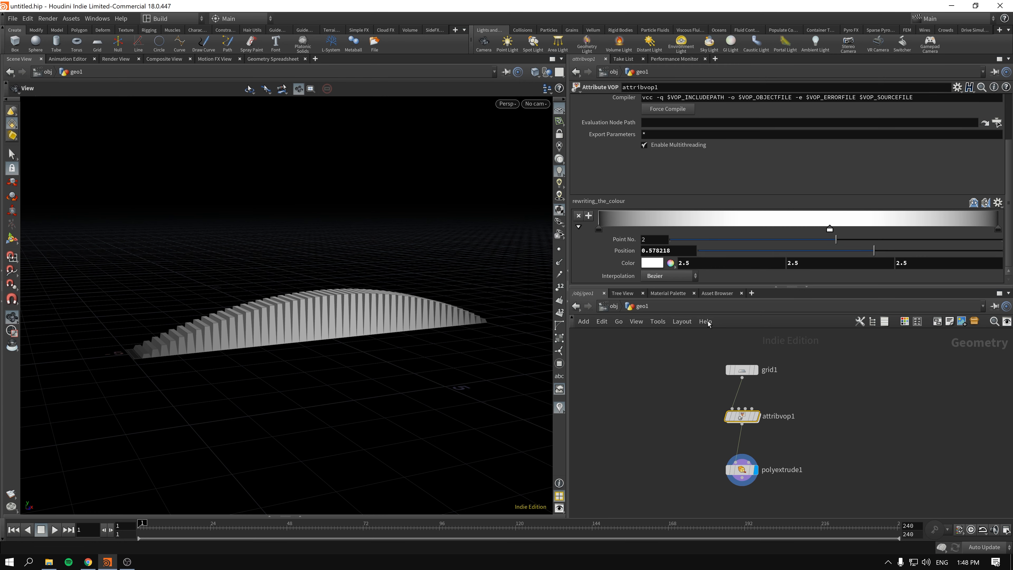
{"action": "key", "text": "ctrl+z"}
{"action": "key", "text": "ctrl+z"}
Step: Set polyextrude1's distance to 3.8 for taller extrusions
{"action": "left_click_drag", "start_coordinate": [672, 431], "coordinate": [745, 481]}
{"action": "middle_click_drag", "start_coordinate": [653, 155], "coordinate": [787, 150]}
Step: Add grey points at about 0.43 and 0.87 to attribvop1's ramp and move the white point to about 0.57
{"action": "left_click", "coordinate": [743, 416]}
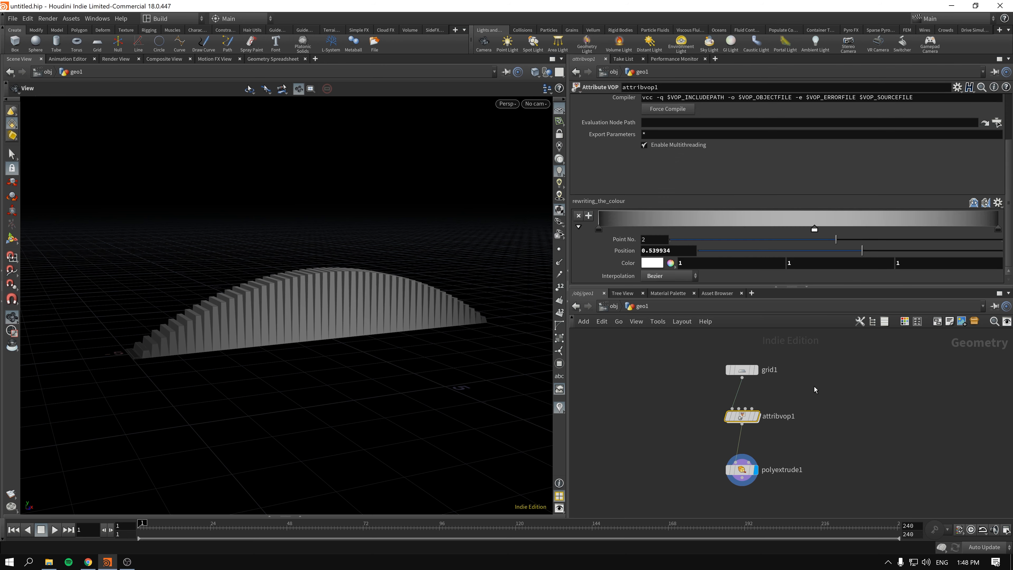
{"action": "left_click_drag", "start_coordinate": [660, 227], "coordinate": [771, 229]}
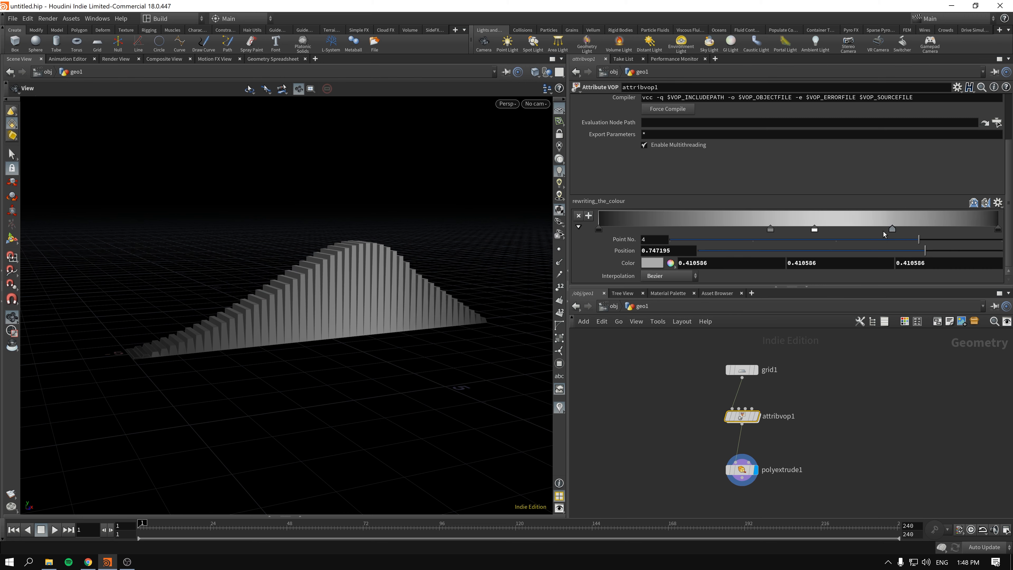
{"action": "left_click", "coordinate": [861, 231]}
{"action": "left_click_drag", "start_coordinate": [817, 234], "coordinate": [951, 229]}
{"action": "left_click", "coordinate": [865, 229]}
Step: Move the first ramp point to about 0.004, the second to about 0.03, and the white one to about 0.4
{"action": "left_click_drag", "start_coordinate": [599, 229], "coordinate": [604, 230]}
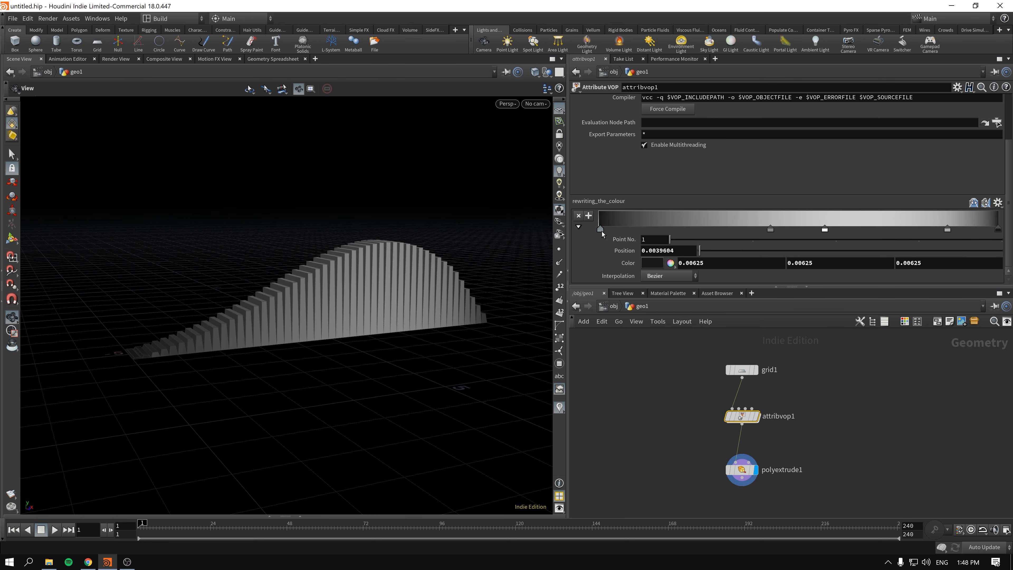
{"action": "left_click_drag", "start_coordinate": [770, 229], "coordinate": [611, 230]}
{"action": "left_click_drag", "start_coordinate": [824, 230], "coordinate": [699, 223]}
Step: Delete the two grey ramp points on either side of the white point
{"action": "left_click", "coordinate": [948, 229]}
{"action": "right_click", "coordinate": [948, 228]}
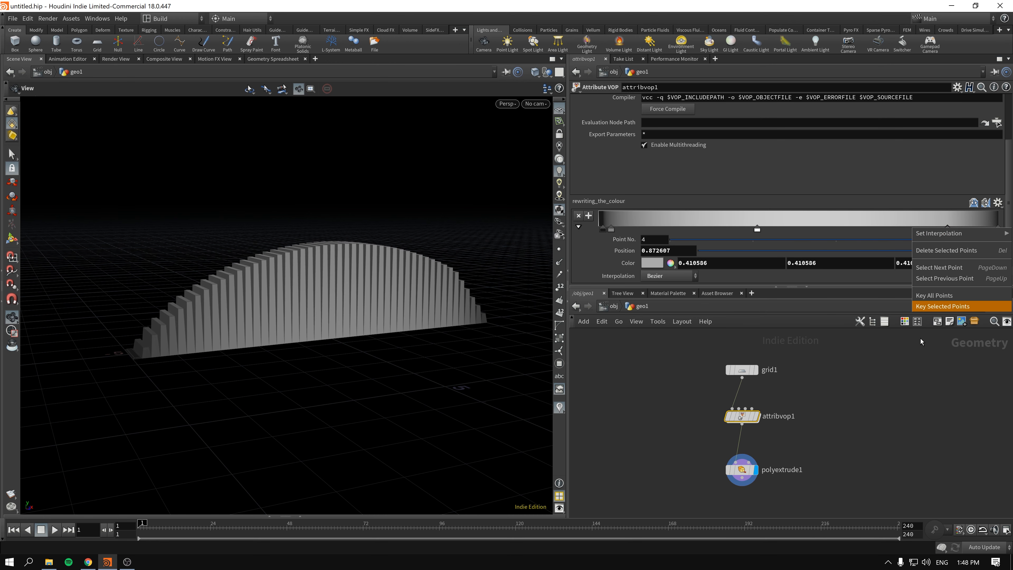
{"action": "left_click", "coordinate": [953, 236]}
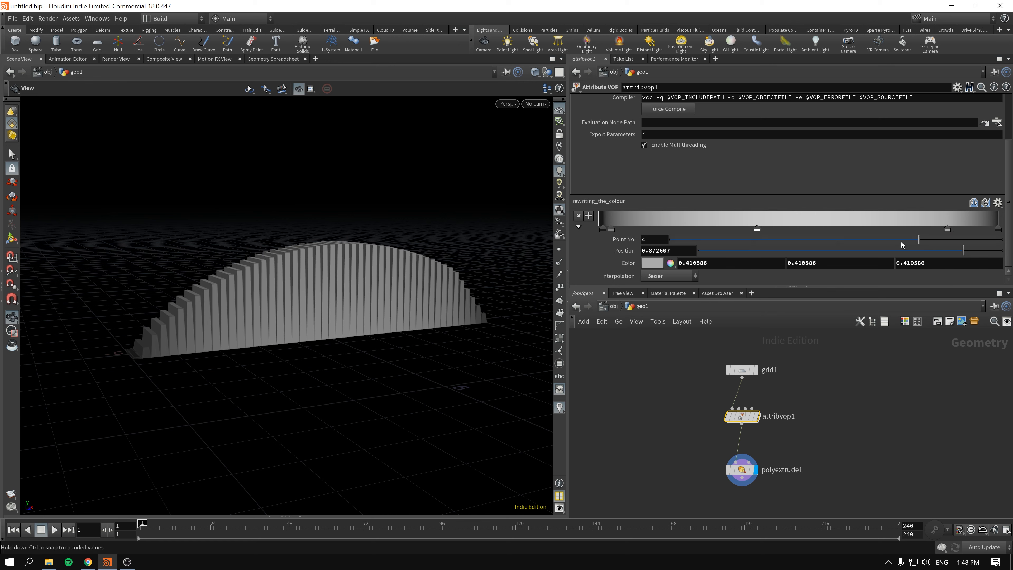
{"action": "left_click", "coordinate": [950, 231], "text": "ctrl"}
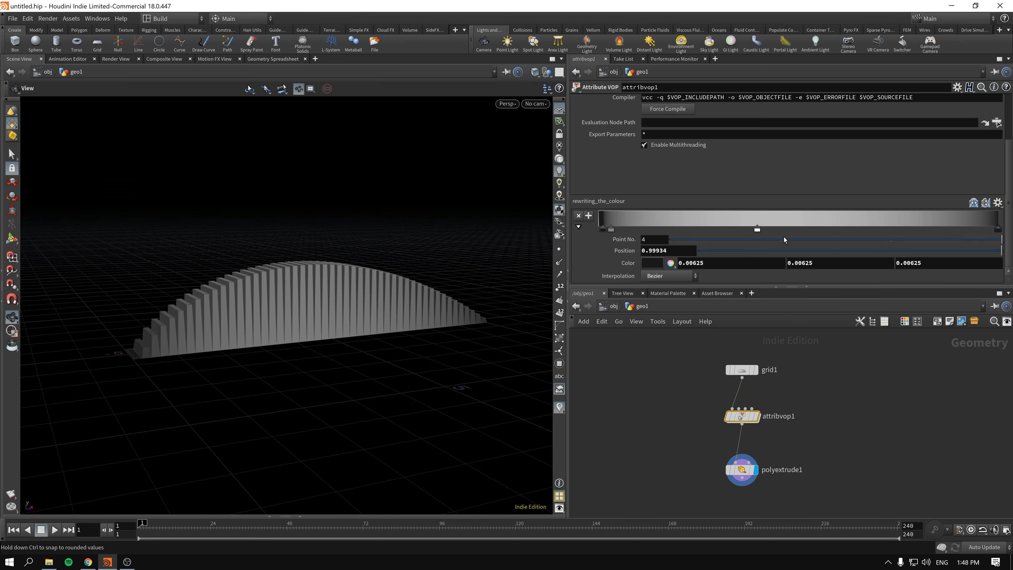
{"action": "left_click", "coordinate": [610, 230], "text": "ctrl"}
{"action": "left_click", "coordinate": [604, 230]}
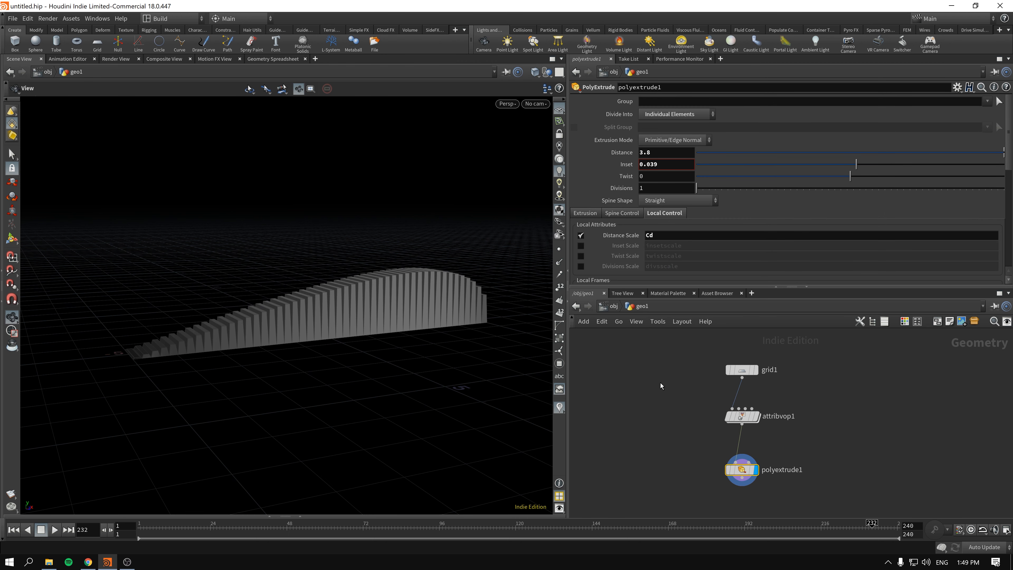
{"action": "left_click_drag", "start_coordinate": [710, 419], "coordinate": [746, 454]}
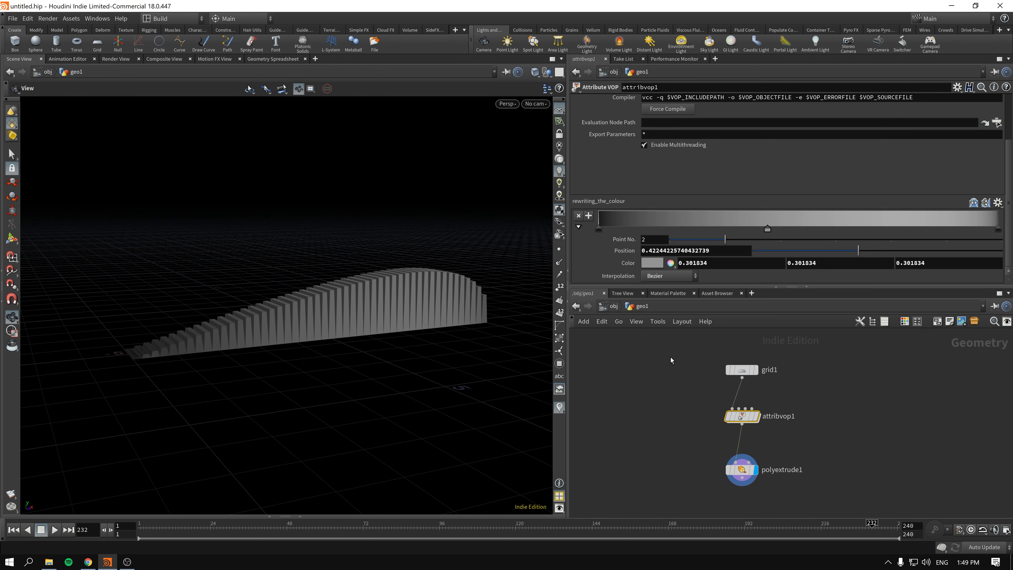
{"action": "left_click", "coordinate": [743, 472]}
{"action": "left_click", "coordinate": [742, 370]}
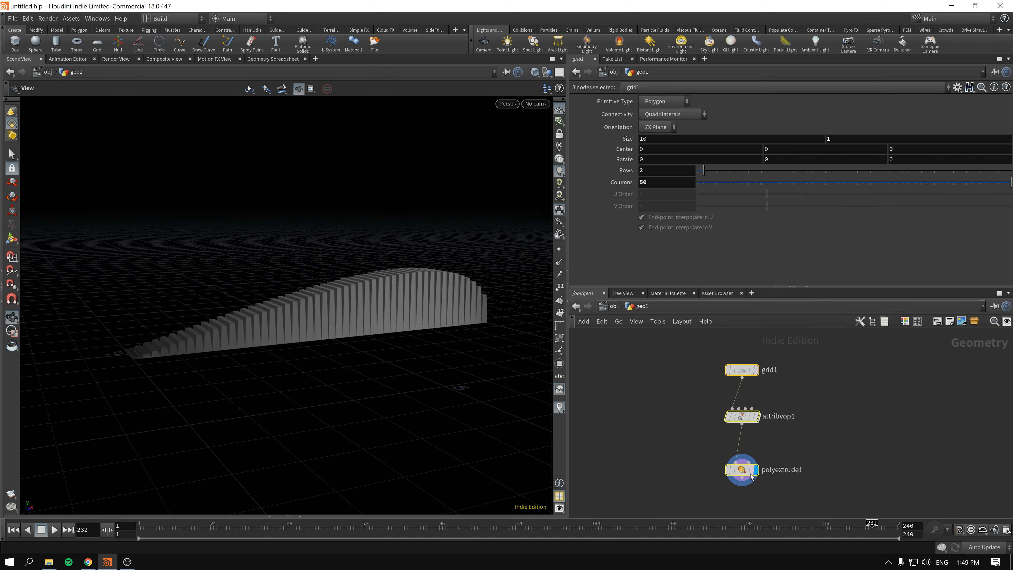
Step: Add a second Grid node beside the existing network, level with grid1, and display it in the viewport
{"action": "middle_click_drag", "start_coordinate": [784, 453], "coordinate": [690, 448]}
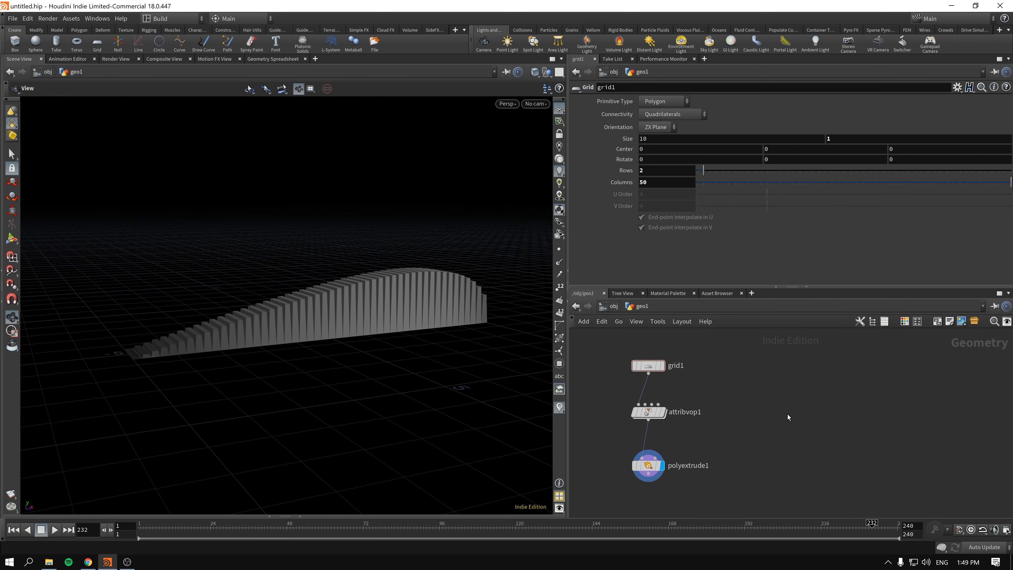
{"action": "key", "text": "Tab"}
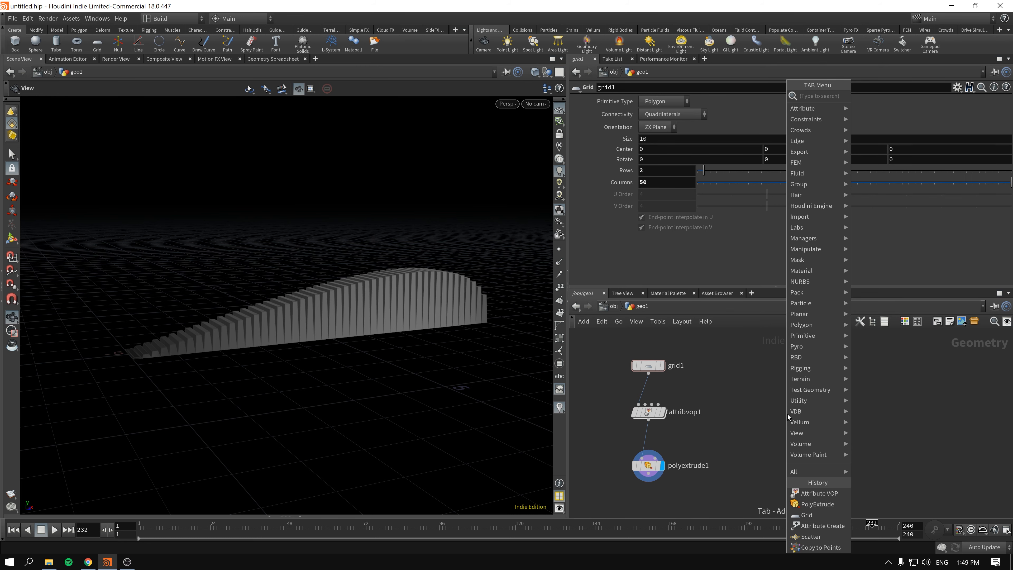
{"action": "type", "text": "grid"}
{"action": "key", "text": "Return"}
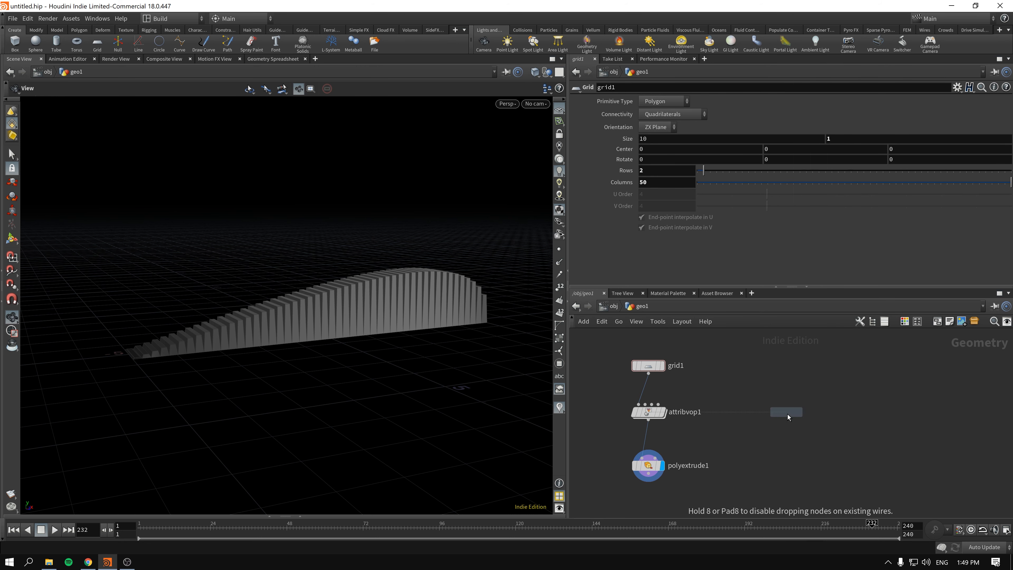
{"action": "left_click", "coordinate": [787, 414]}
{"action": "left_click_drag", "start_coordinate": [787, 414], "coordinate": [814, 368]}
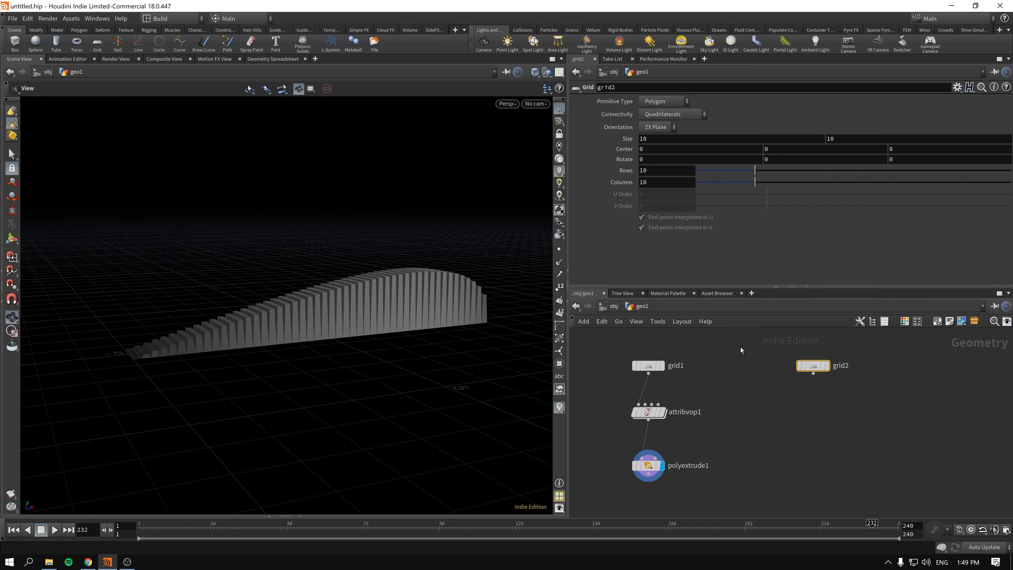
{"action": "left_click", "coordinate": [829, 373]}
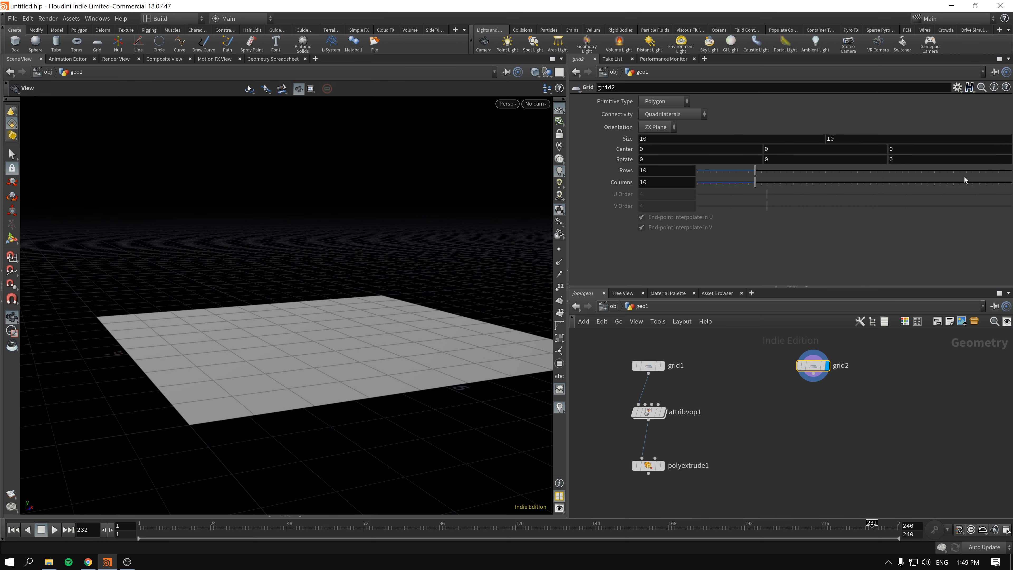
Step: Set the rows and columns of grid2 to 50 each
{"action": "left_click_drag", "start_coordinate": [965, 172], "coordinate": [981, 183]}
{"action": "left_click", "coordinate": [982, 182]}
{"action": "left_click_drag", "start_coordinate": [320, 385], "coordinate": [338, 343]}
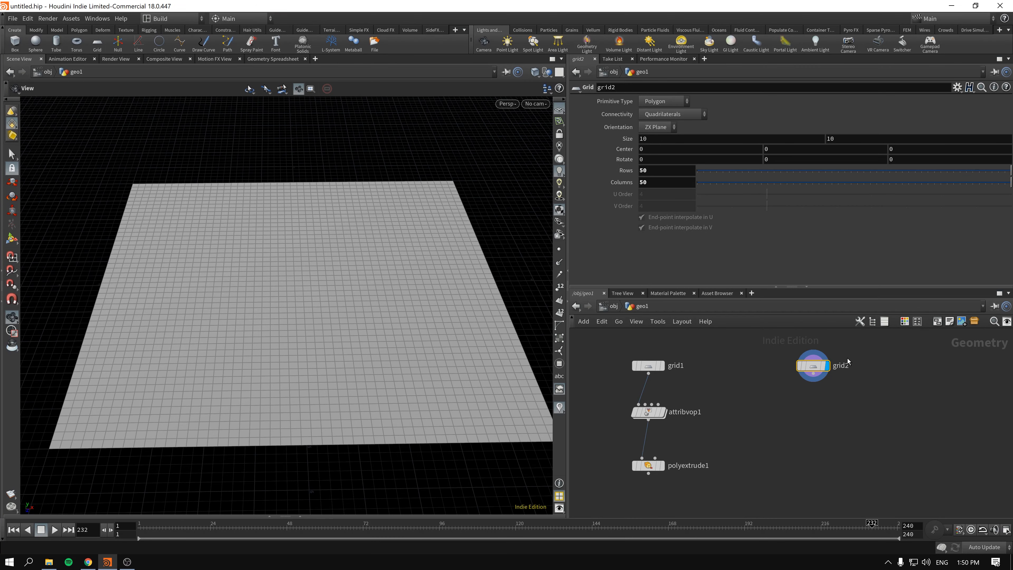
Step: Add an Attribute VOP node below grid2, wired to its output and displayed
{"action": "key", "text": "Tab"}
{"action": "type", "text": "attribute vop"}
{"action": "key", "text": "Return"}
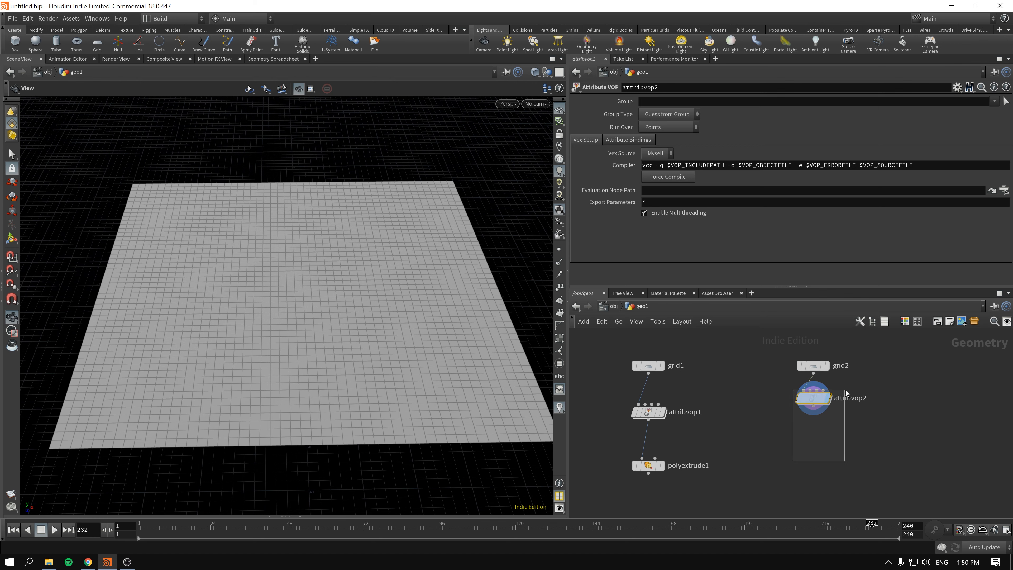
{"action": "mouse_move", "coordinate": [814, 400]}
{"action": "left_click_drag", "start_coordinate": [815, 400], "coordinate": [814, 414]}
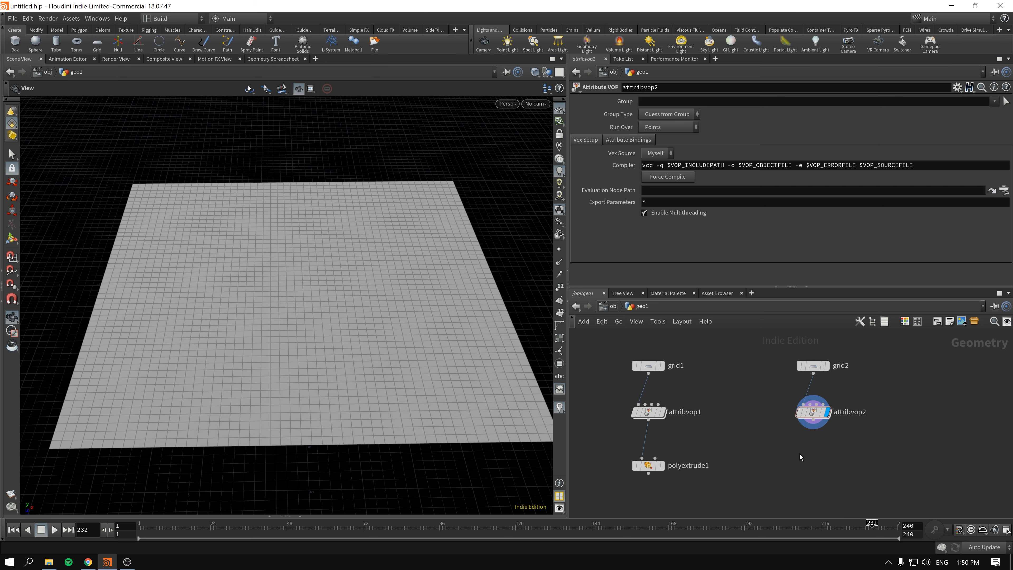
Step: Inside attribvop2, spread the global and output nodes apart and add a Divide node between them
{"action": "double_click", "coordinate": [814, 412]}
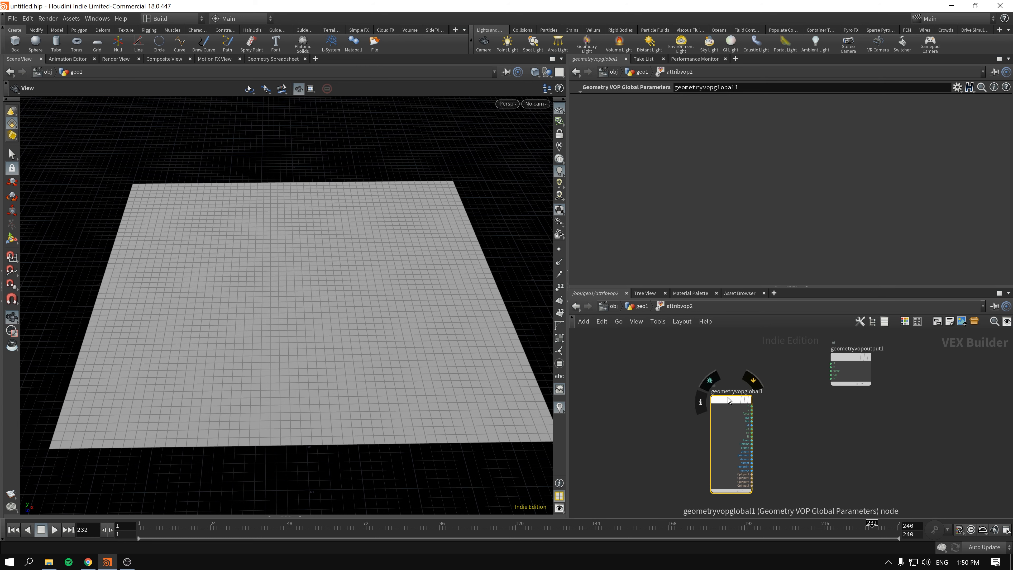
{"action": "left_click_drag", "start_coordinate": [728, 398], "coordinate": [643, 356]}
{"action": "left_click_drag", "start_coordinate": [850, 359], "coordinate": [878, 400]}
{"action": "scroll", "coordinate": [707, 412], "scroll_direction": "up", "scroll_amount": 3}
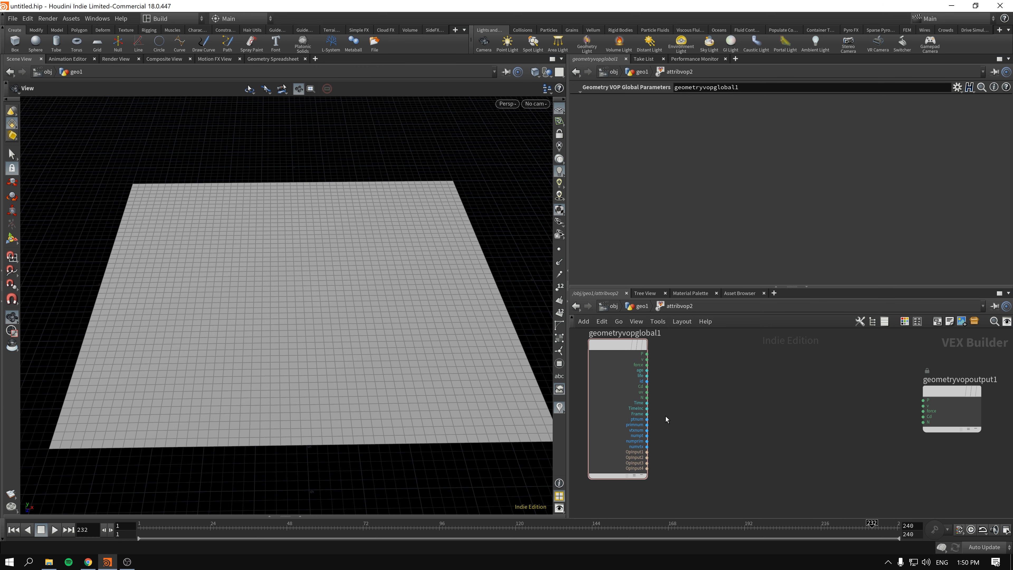
{"action": "scroll", "coordinate": [666, 417], "scroll_direction": "up", "scroll_amount": 2}
{"action": "key", "text": "Tab"}
{"action": "type", "text": "div"}
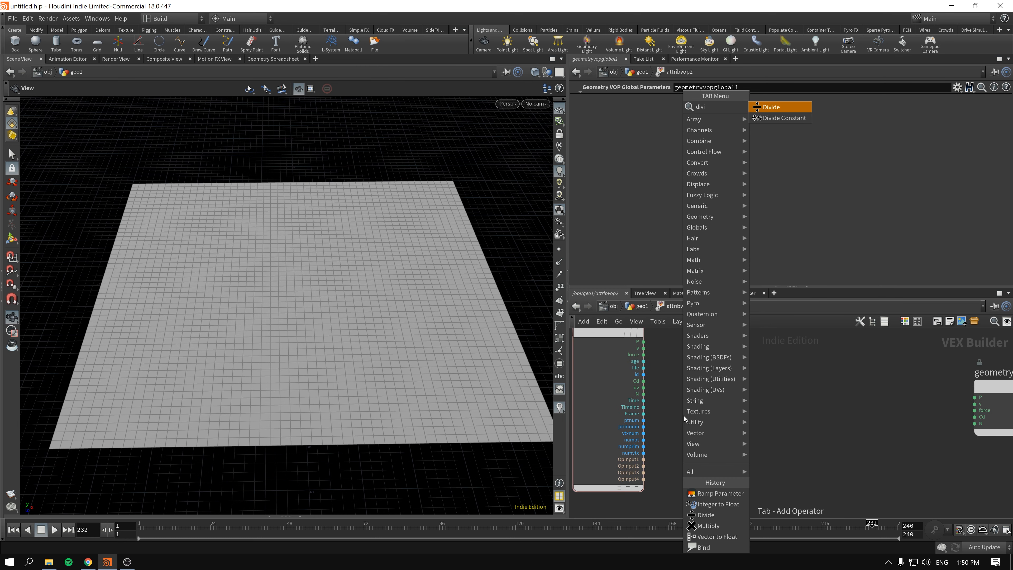
{"action": "key", "text": "Return"}
{"action": "left_click", "coordinate": [736, 395]}
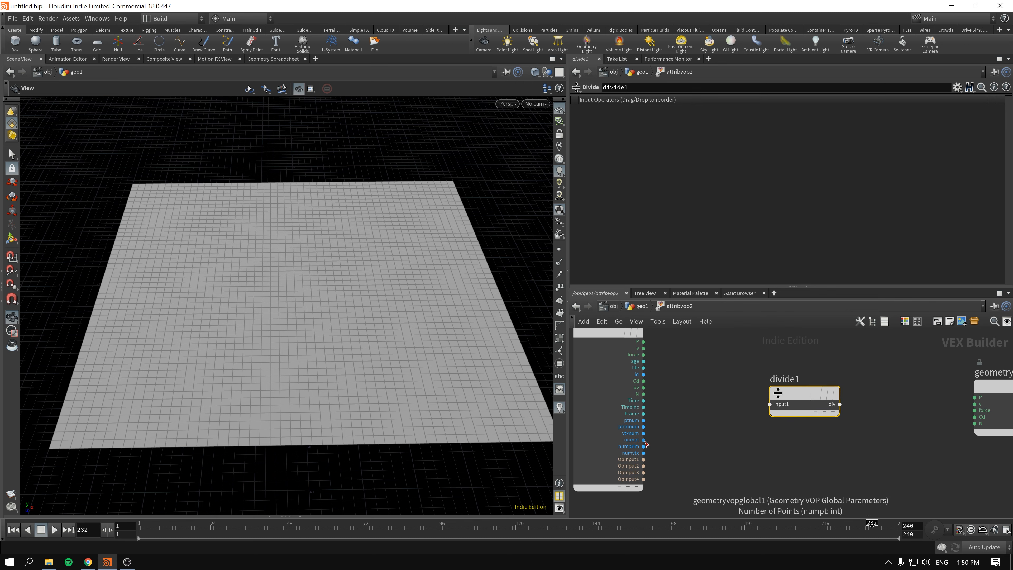
Step: Wire ptnum and numpt into divide1's first and second inputs, and its result into the output node's Cd
{"action": "left_click_drag", "start_coordinate": [644, 420], "coordinate": [760, 402]}
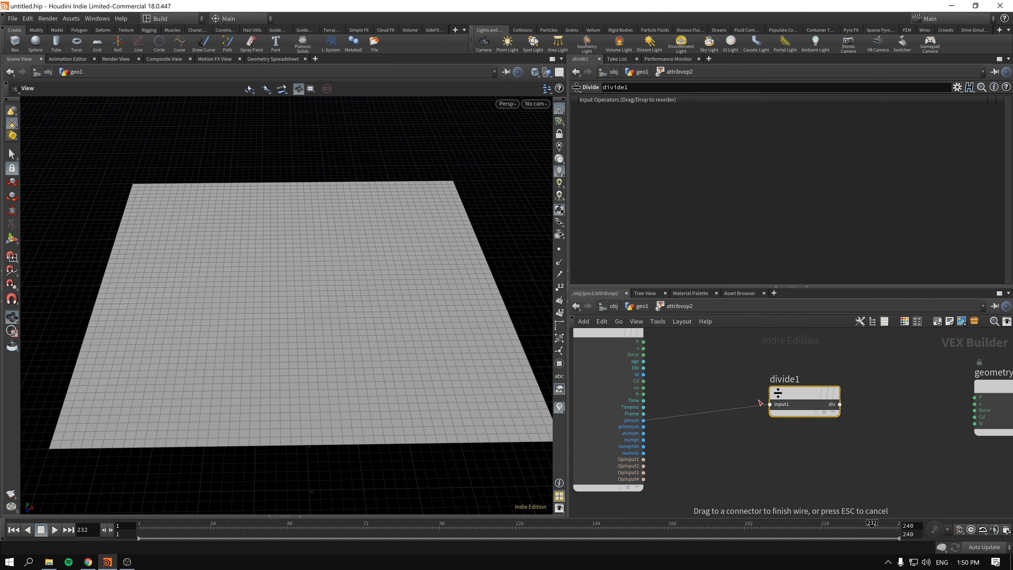
{"action": "left_click", "coordinate": [770, 404]}
{"action": "left_click", "coordinate": [644, 440]}
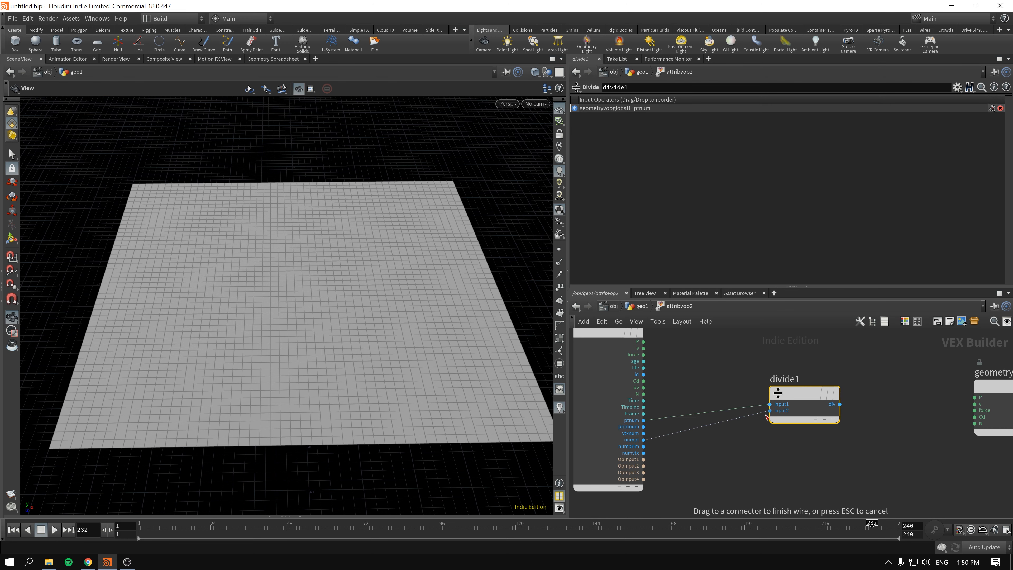
{"action": "left_click", "coordinate": [770, 411]}
{"action": "middle_click_drag", "start_coordinate": [920, 440], "coordinate": [817, 438]}
{"action": "left_click", "coordinate": [736, 403]}
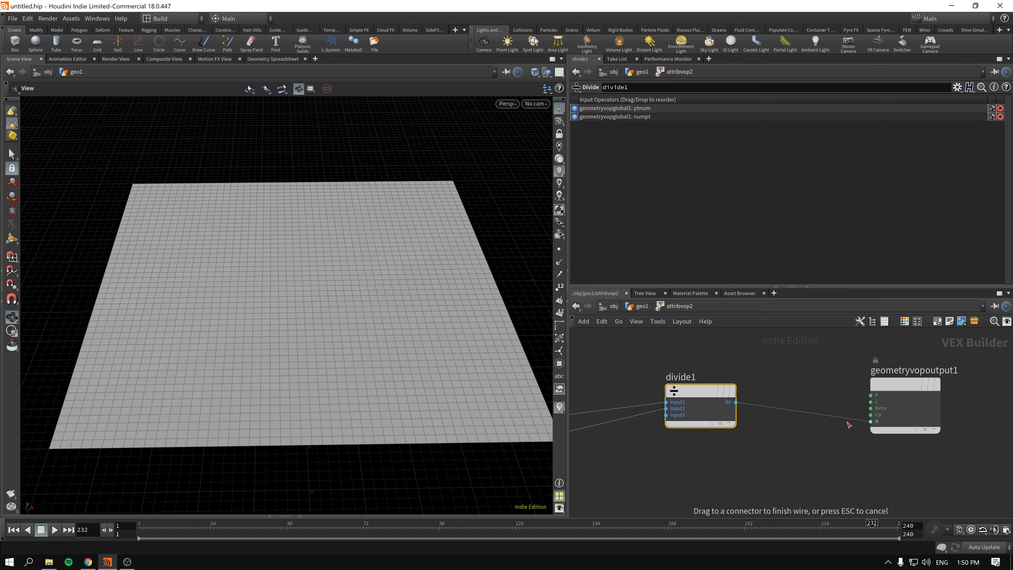
{"action": "left_click", "coordinate": [872, 416]}
Step: Insert Integer to Float conversion between the global parameters and divide1, and return to the geo1 network
{"action": "middle_click_drag", "start_coordinate": [622, 367], "coordinate": [789, 382]}
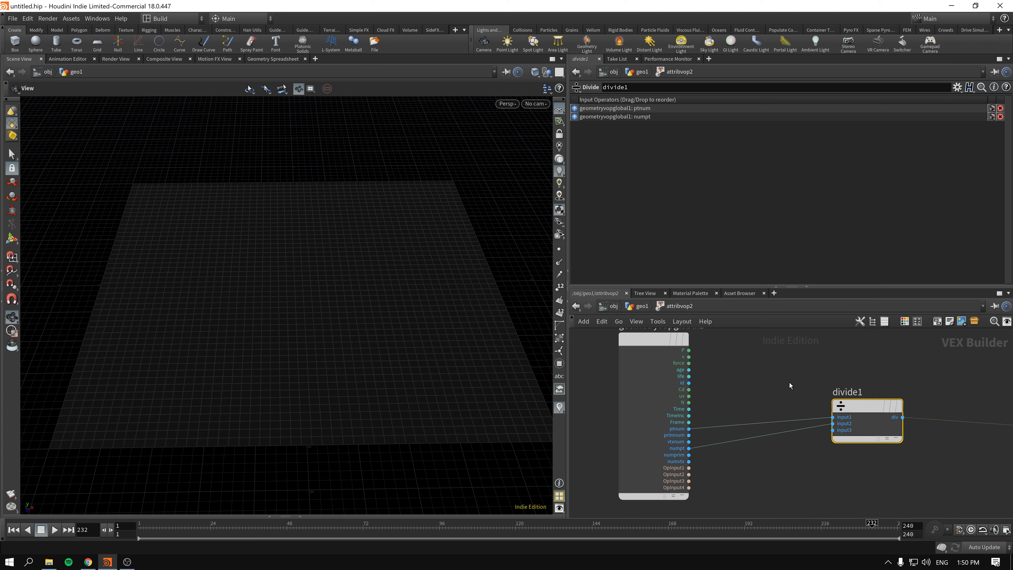
{"action": "key", "text": "Tab"}
{"action": "type", "text": "inter"}
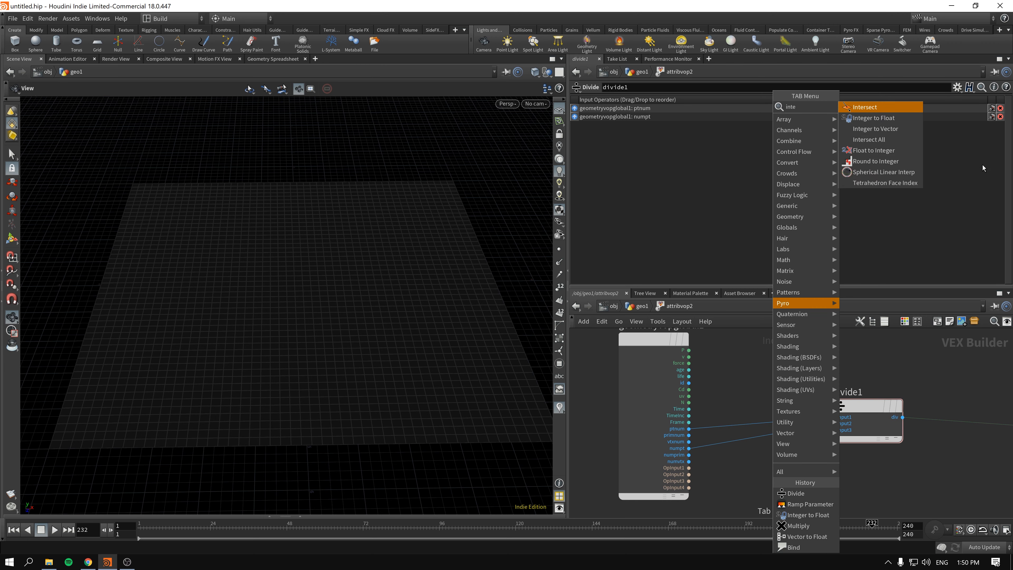
{"action": "left_click", "coordinate": [742, 411]}
{"action": "key", "text": "u"}
Step: Show the point numbers and examine attribvop2's Cd values in the geometry spreadsheet from the first point to the last
{"action": "left_click", "coordinate": [560, 287]}
{"action": "left_click_drag", "start_coordinate": [343, 304], "coordinate": [255, 288]}
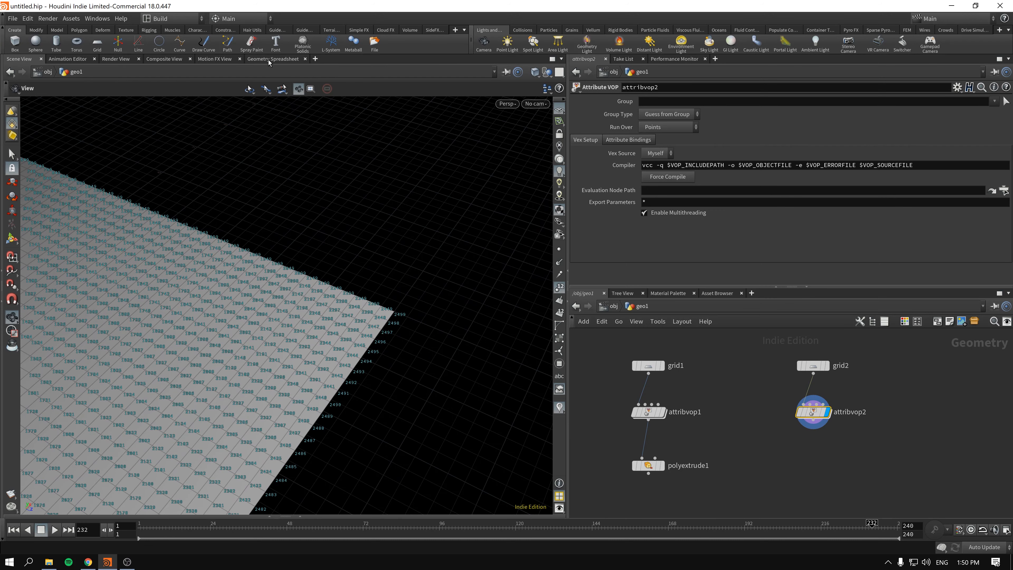
{"action": "left_click", "coordinate": [301, 517]}
{"action": "left_click", "coordinate": [121, 434]}
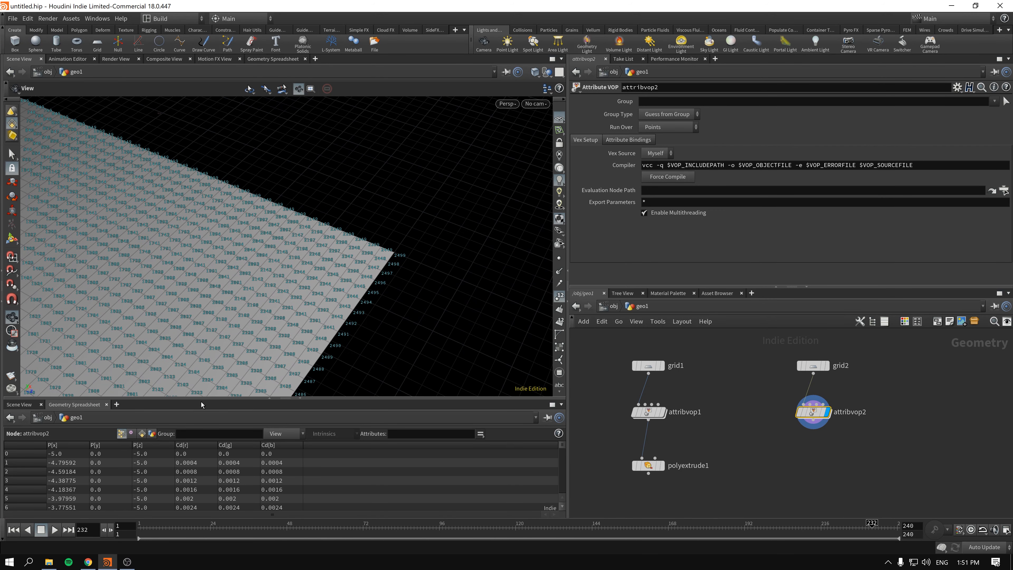
{"action": "left_click_drag", "start_coordinate": [295, 400], "coordinate": [302, 206]}
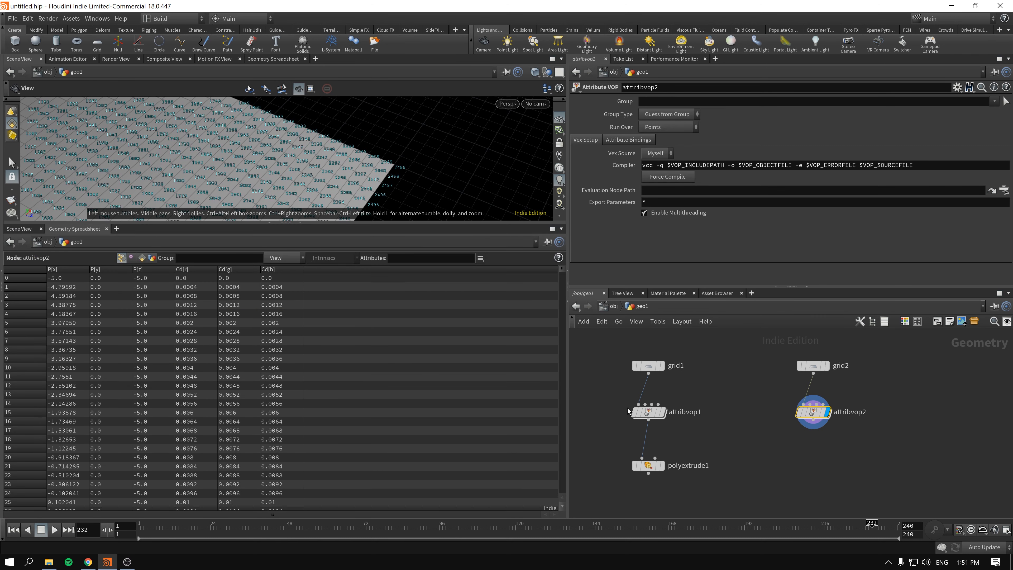
{"action": "middle_click_drag", "start_coordinate": [779, 468], "coordinate": [928, 448]}
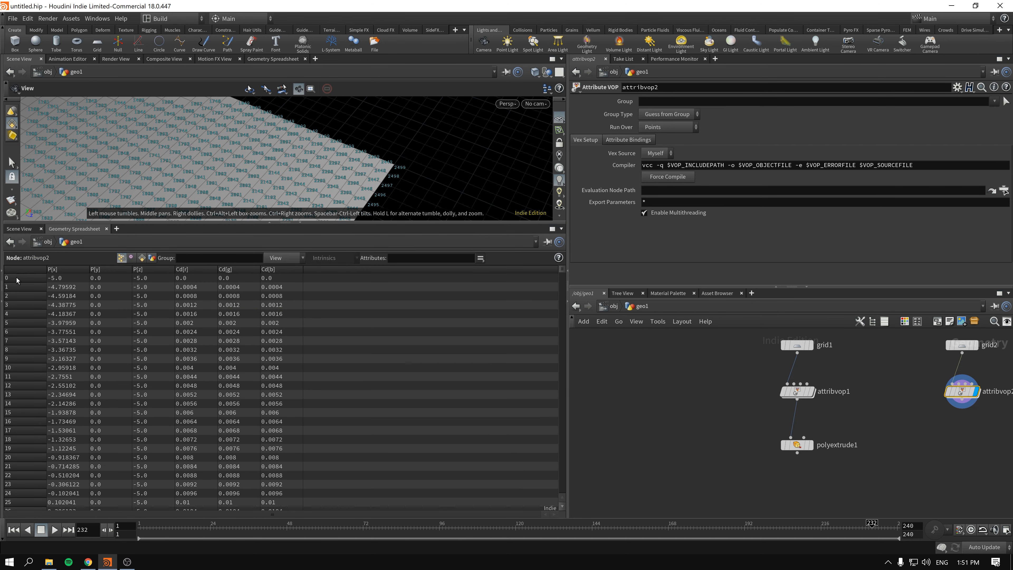
{"action": "left_click_drag", "start_coordinate": [564, 272], "coordinate": [571, 503]}
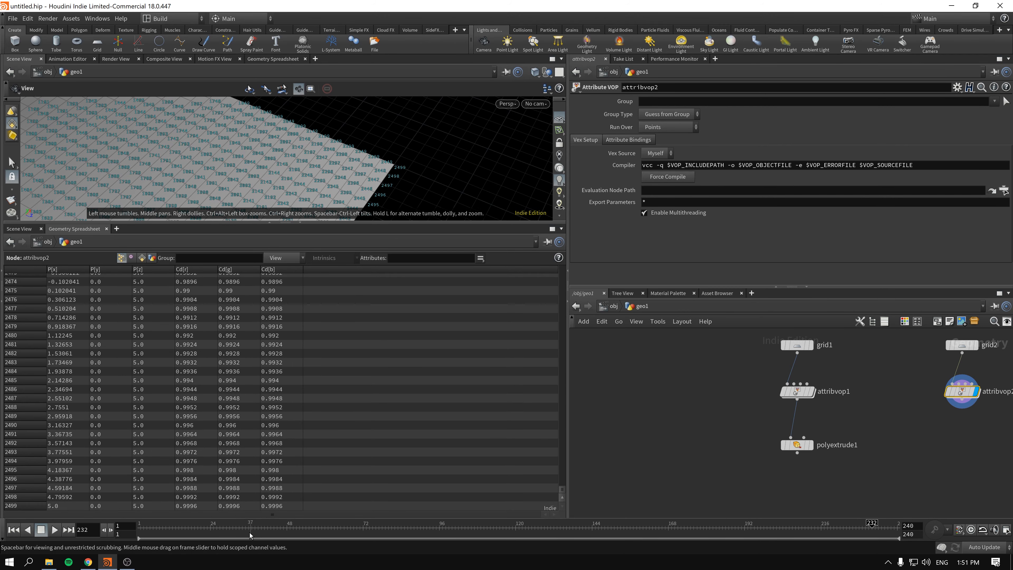
{"action": "left_click", "coordinate": [300, 223]}
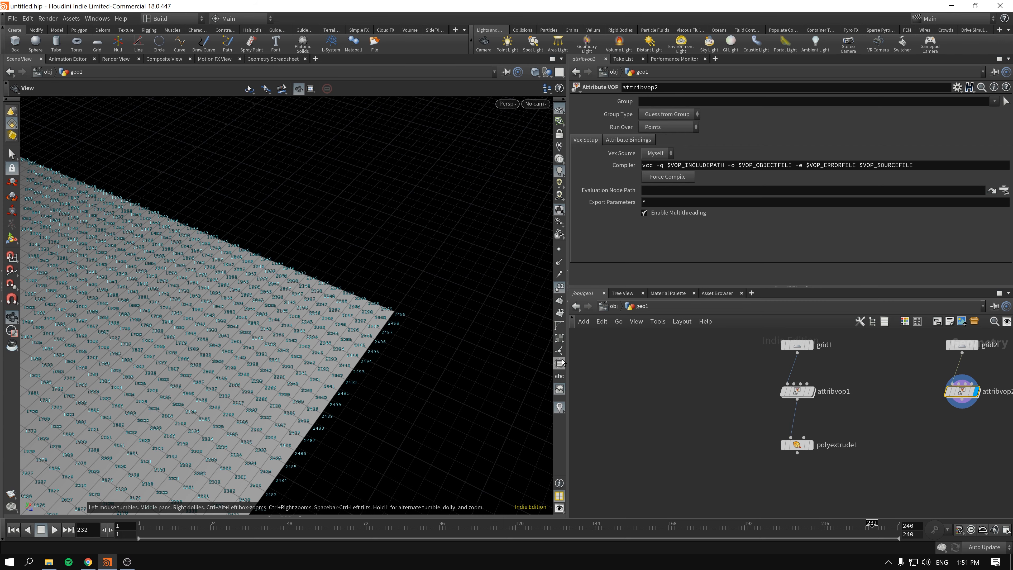
Step: Hide the point numbers and examine how the grey gradient across grid2 follows the point order
{"action": "left_click", "coordinate": [560, 286]}
{"action": "scroll", "coordinate": [488, 298], "scroll_direction": "up", "scroll_amount": 5}
{"action": "scroll", "coordinate": [487, 299], "scroll_direction": "down", "scroll_amount": 5}
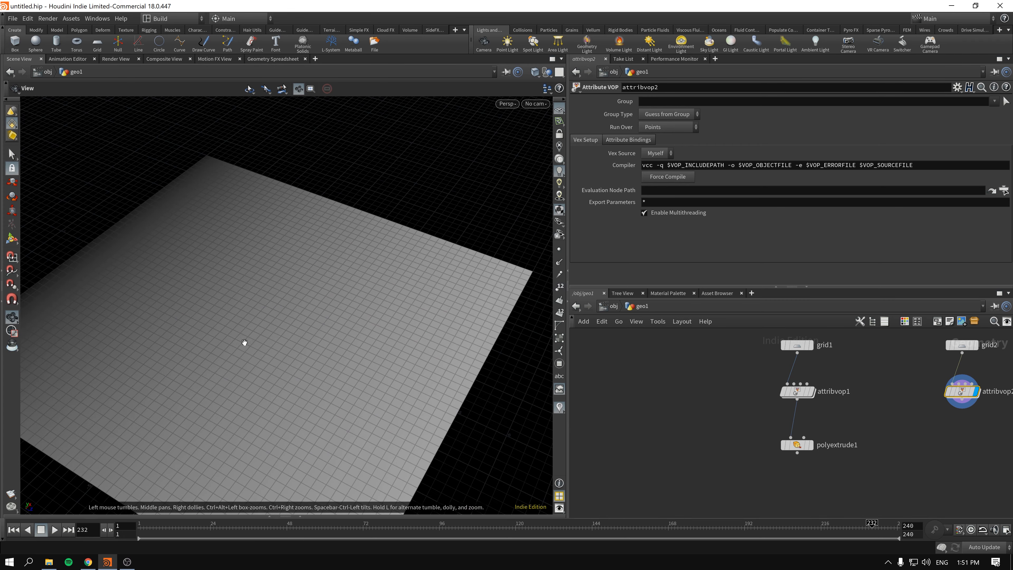
{"action": "left_click_drag", "start_coordinate": [243, 344], "coordinate": [208, 399]}
{"action": "left_click", "coordinate": [559, 288]}
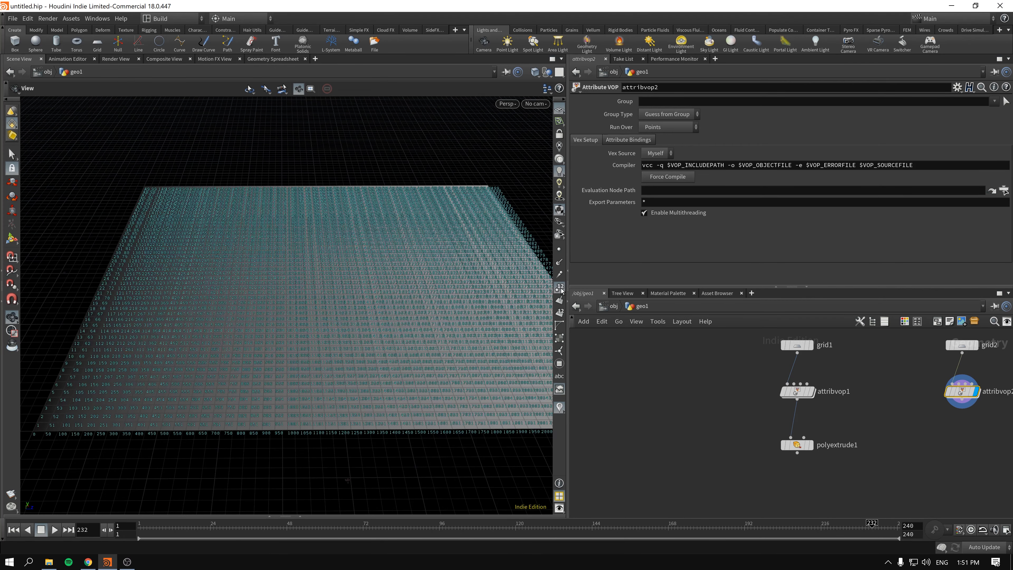
{"action": "left_click", "coordinate": [559, 287]}
{"action": "scroll", "coordinate": [497, 294], "scroll_direction": "up", "scroll_amount": 5}
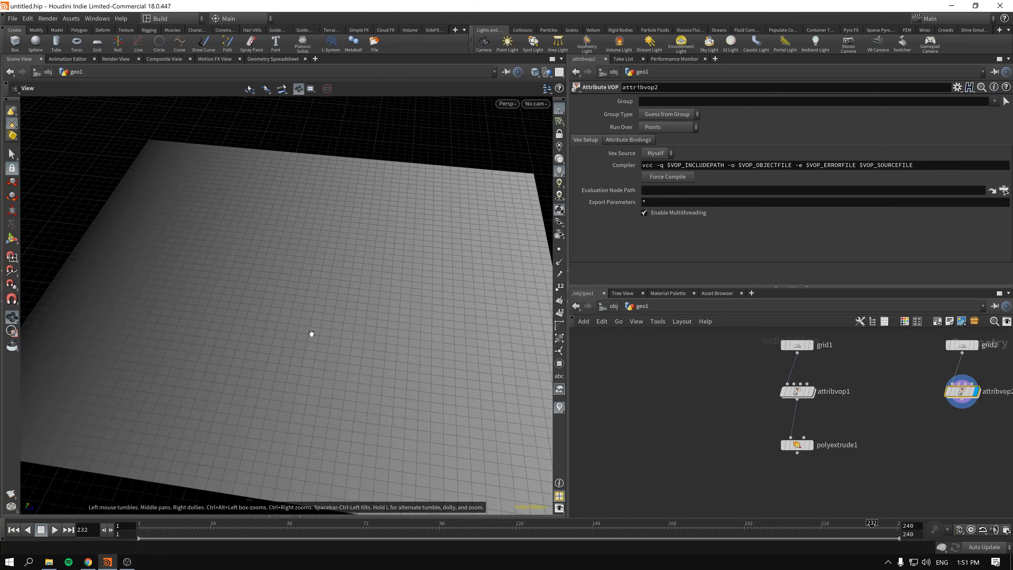
{"action": "left_click_drag", "start_coordinate": [351, 321], "coordinate": [305, 315]}
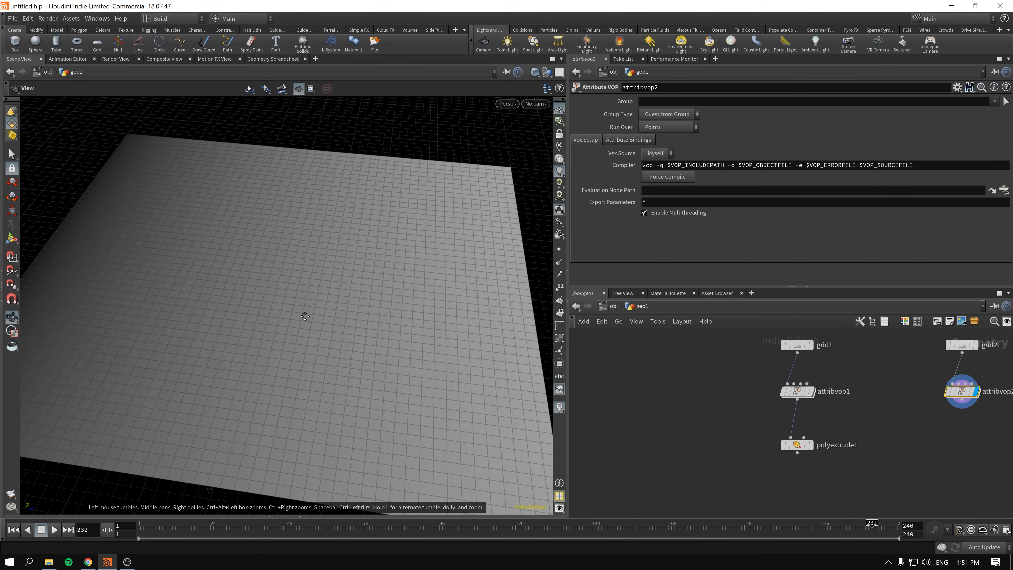
{"action": "left_click_drag", "start_coordinate": [162, 333], "coordinate": [197, 335]}
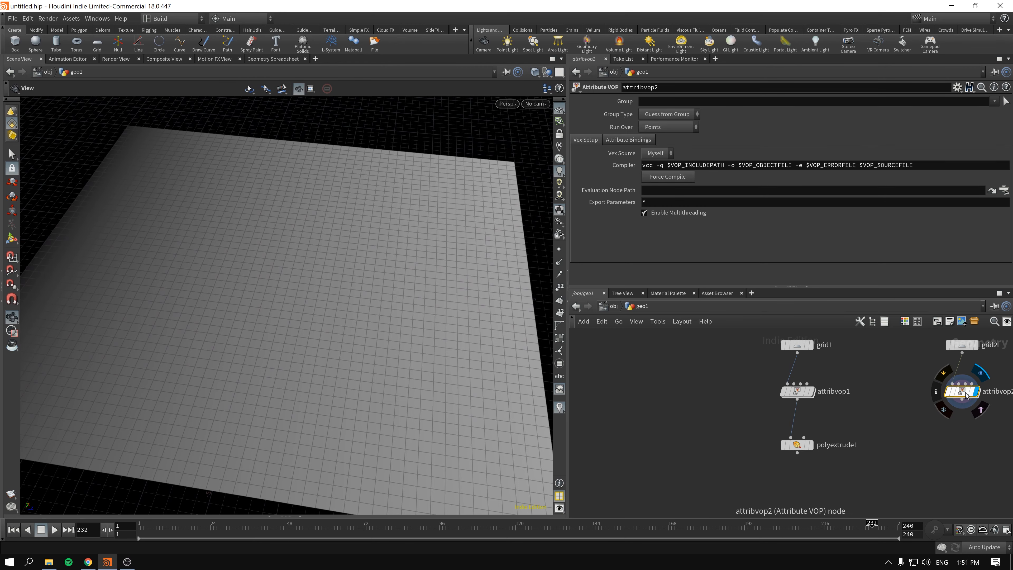
Step: Insert a Sort node between grid2 and attribvop2, keeping attribvop2 displayed
{"action": "left_click_drag", "start_coordinate": [962, 394], "coordinate": [969, 436]}
{"action": "key", "text": "Tab"}
{"action": "type", "text": "so"}
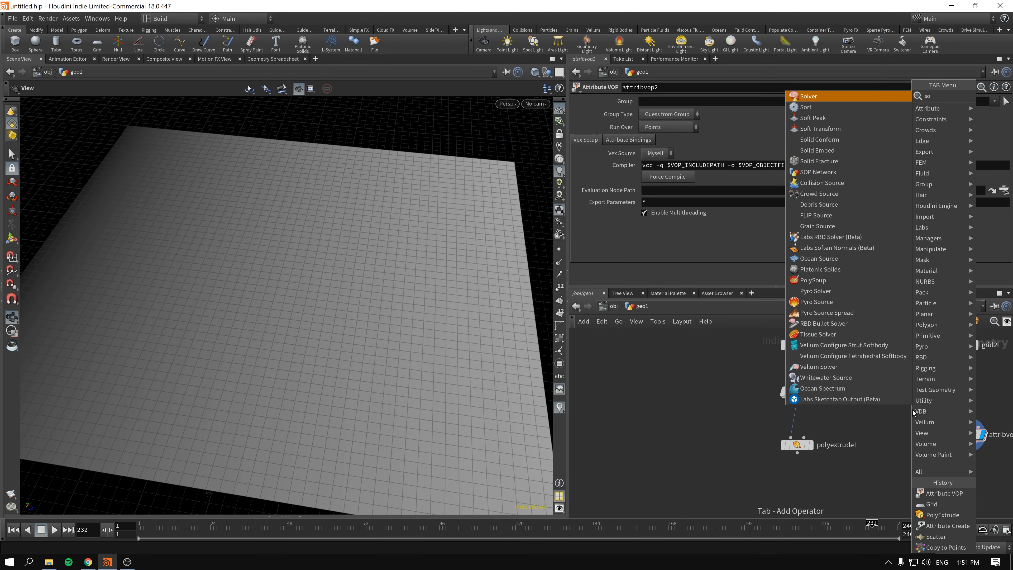
{"action": "key", "text": "Return"}
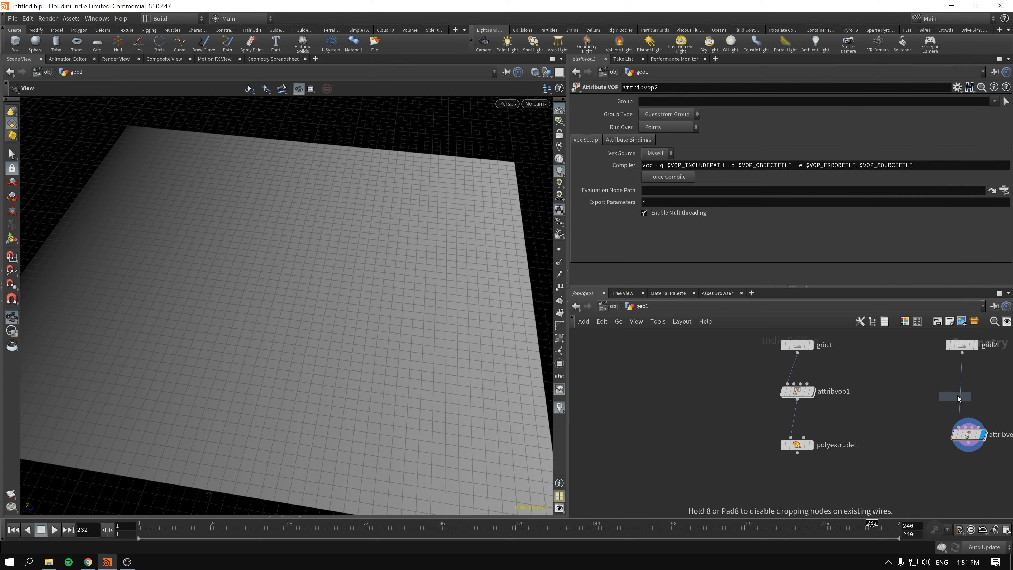
{"action": "left_click", "coordinate": [963, 383]}
{"action": "middle_click_drag", "start_coordinate": [925, 395], "coordinate": [877, 399]}
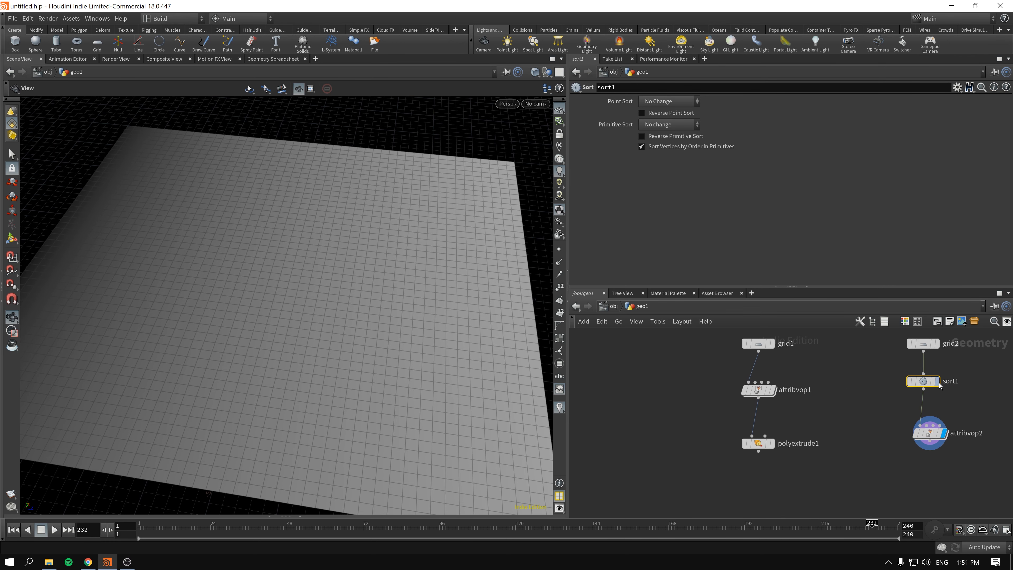
{"action": "left_click_drag", "start_coordinate": [935, 383], "coordinate": [926, 381]}
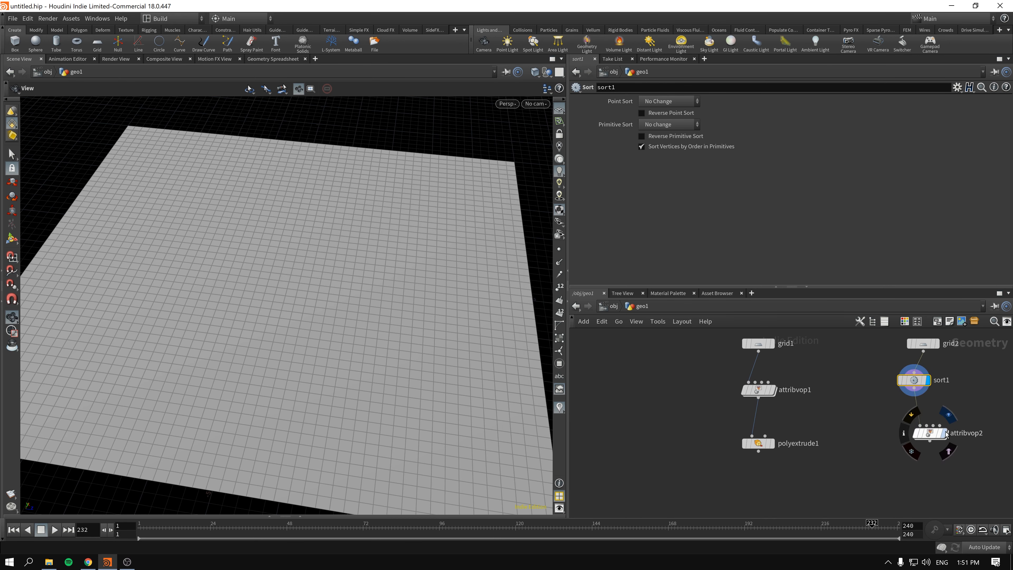
{"action": "left_click", "coordinate": [948, 434]}
Step: Display attribvop2 and try sort1's point sort modes By X, By Y and Reverse to compare the gradient direction
{"action": "left_click", "coordinate": [925, 380]}
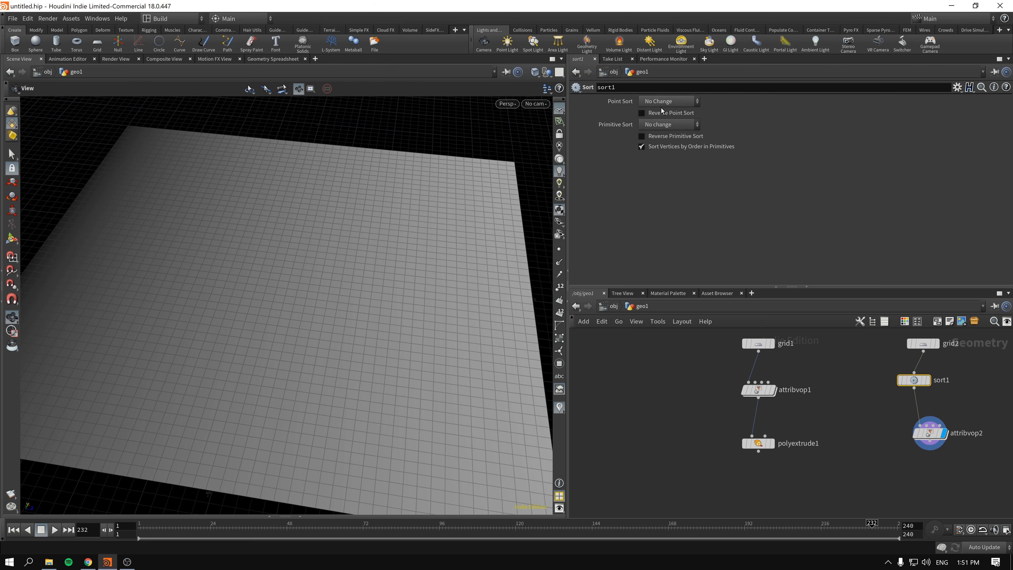
{"action": "left_click", "coordinate": [665, 100]}
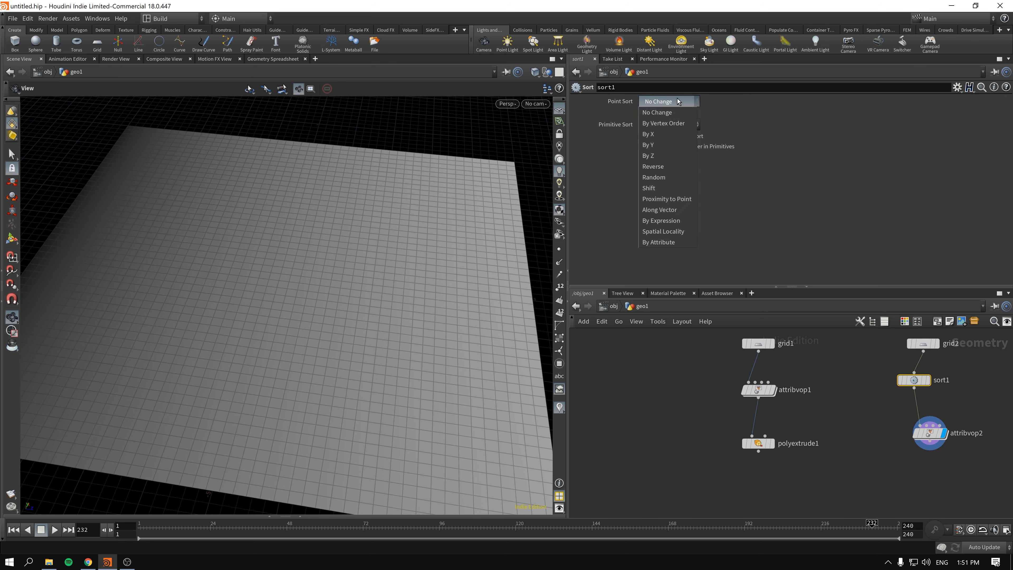
{"action": "left_click", "coordinate": [663, 134]}
{"action": "left_click", "coordinate": [676, 101]}
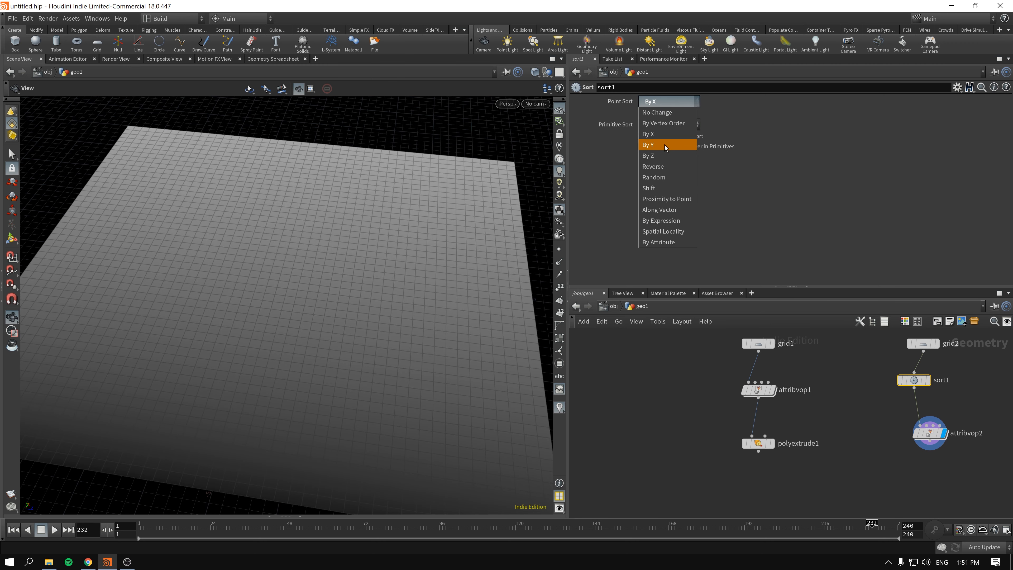
{"action": "left_click", "coordinate": [665, 144]}
{"action": "left_click", "coordinate": [676, 99]}
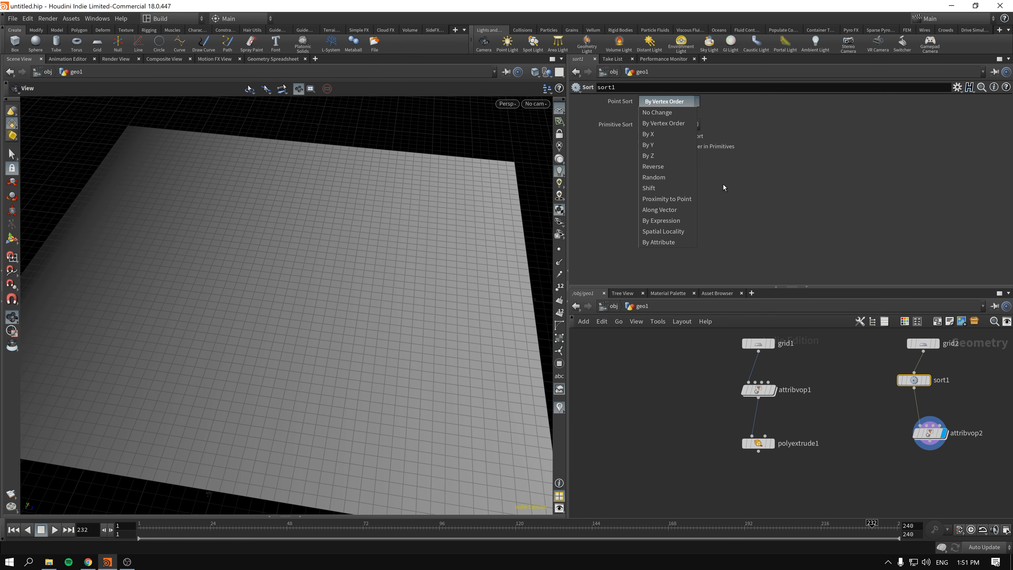
{"action": "left_click", "coordinate": [662, 167]}
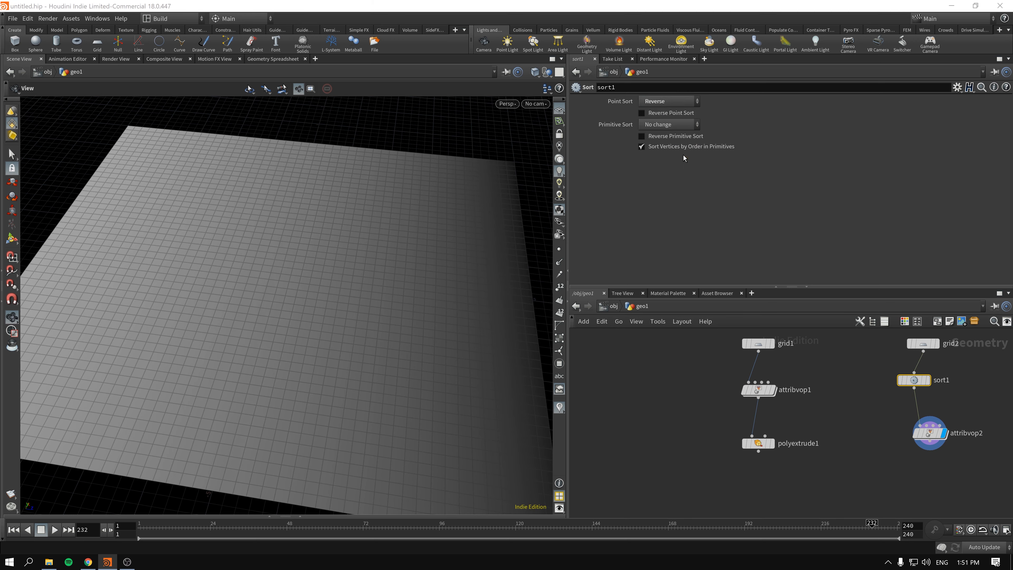
Step: Try sort1's Random point sort and view the shuffled shading across grid2
{"action": "left_click", "coordinate": [678, 99]}
{"action": "left_click", "coordinate": [663, 177]}
{"action": "mouse_move", "coordinate": [419, 211]}
{"action": "left_mouse_down"}
{"action": "mouse_move", "coordinate": [394, 250]}
{"action": "mouse_move", "coordinate": [387, 223]}
{"action": "left_mouse_up"}
{"action": "left_click", "coordinate": [658, 102]}
{"action": "left_click", "coordinate": [658, 102]}
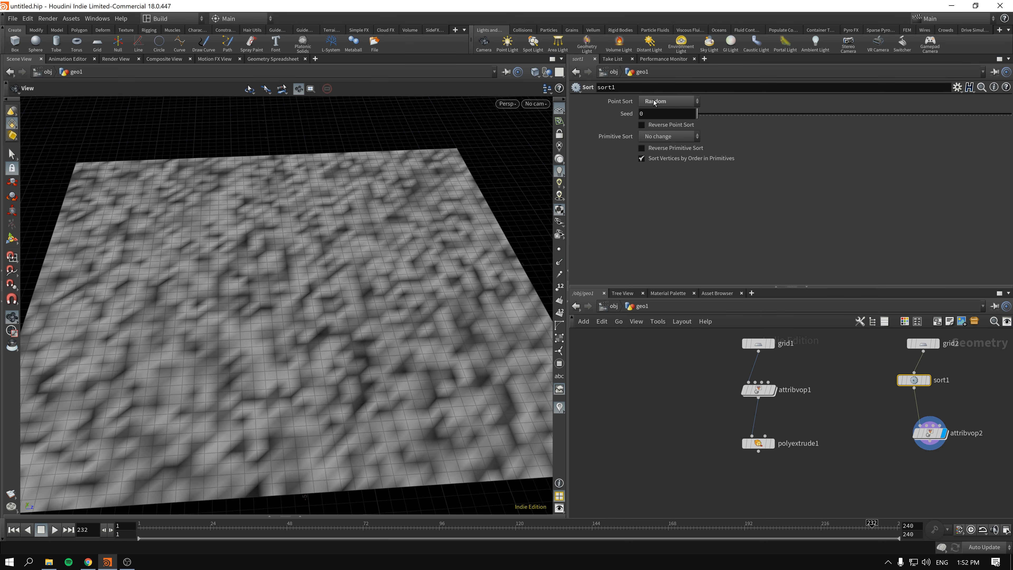
Step: Try sort1's Shift point sort with offsets of 193 and 3433, and reset the offset to its default
{"action": "left_click", "coordinate": [659, 102]}
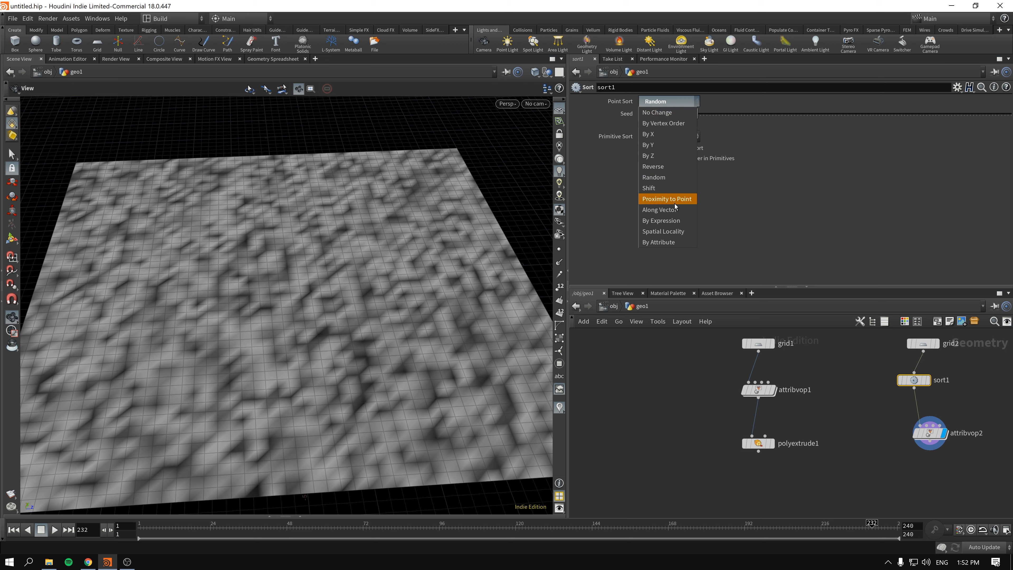
{"action": "left_click", "coordinate": [661, 189]}
{"action": "mouse_move", "coordinate": [704, 118]}
{"action": "left_mouse_down"}
{"action": "mouse_move", "coordinate": [748, 108]}
{"action": "mouse_move", "coordinate": [918, 114]}
{"action": "mouse_move", "coordinate": [842, 117]}
{"action": "mouse_move", "coordinate": [889, 122]}
{"action": "left_mouse_up"}
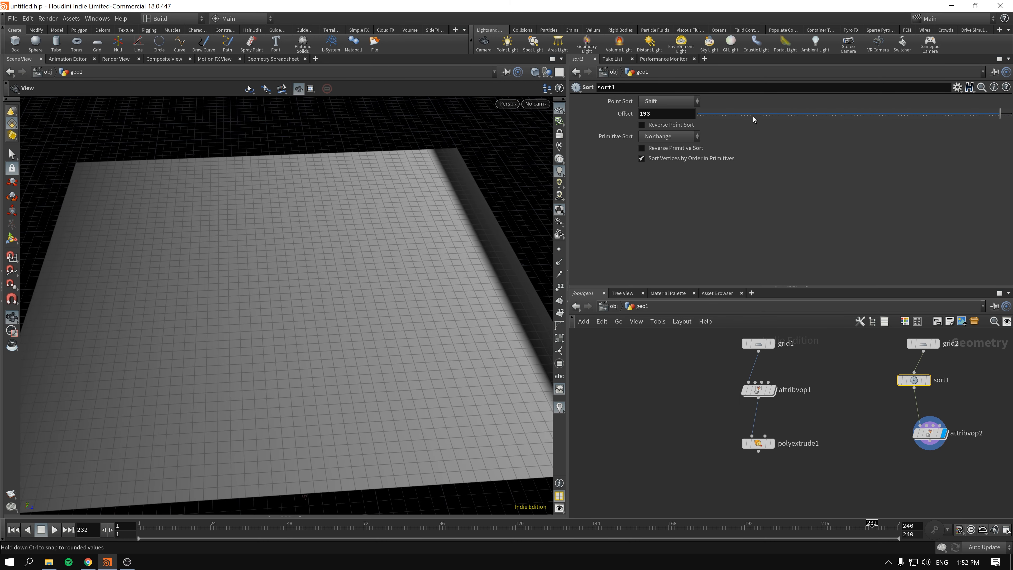
{"action": "mouse_move", "coordinate": [678, 113]}
{"action": "middle_mouse_down"}
{"action": "mouse_move", "coordinate": [681, 90]}
{"action": "mouse_move", "coordinate": [858, 82]}
{"action": "mouse_move", "coordinate": [479, 84]}
{"action": "middle_mouse_up"}
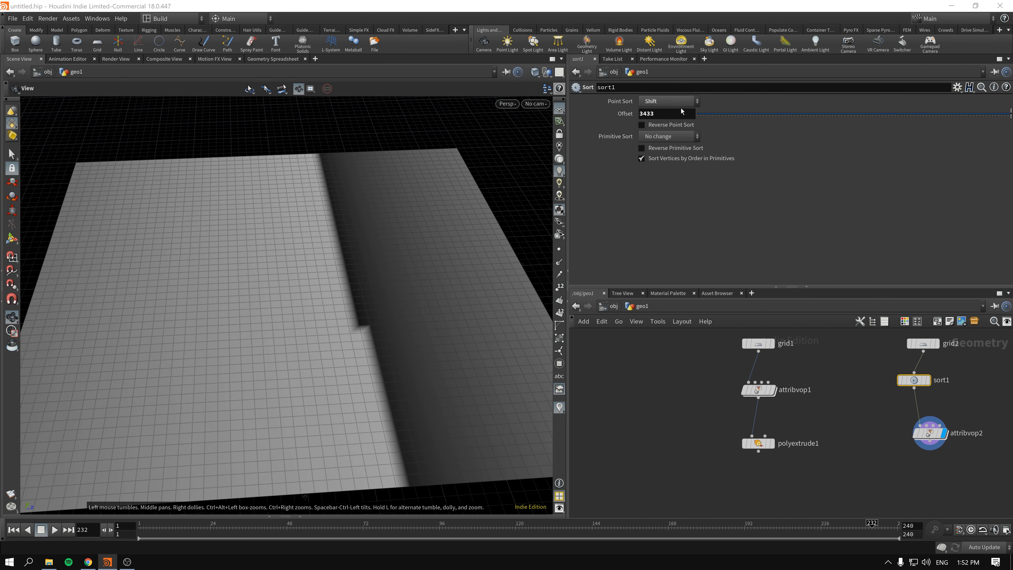
{"action": "double_click", "coordinate": [666, 113]}
{"action": "key", "text": "BackSpace"}
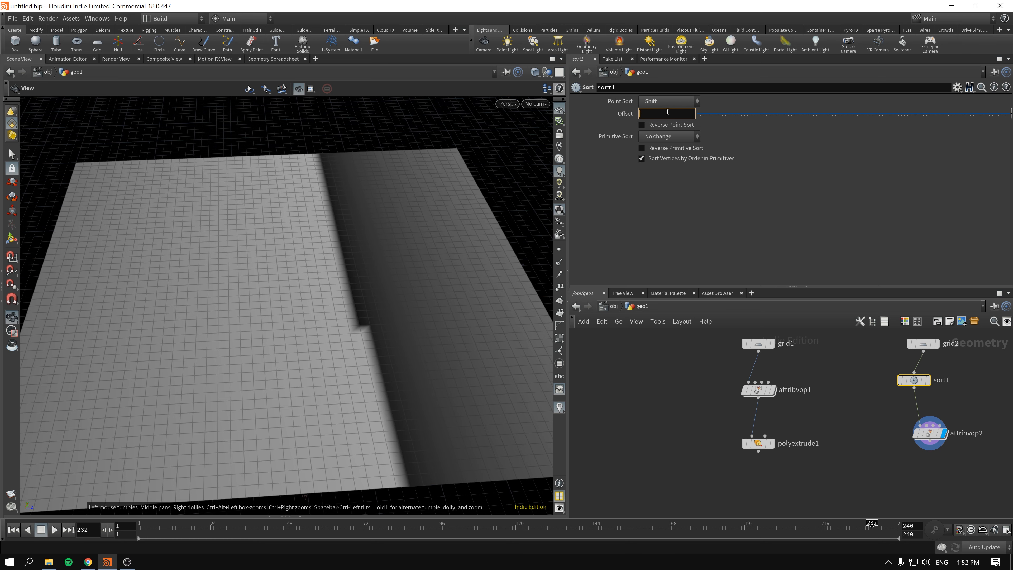
{"action": "key", "text": "Return"}
Step: Try sort1's Along Vector point sort with the vector 0.8, 1, 1.7 and view the diagonal gradient
{"action": "left_click", "coordinate": [674, 101]}
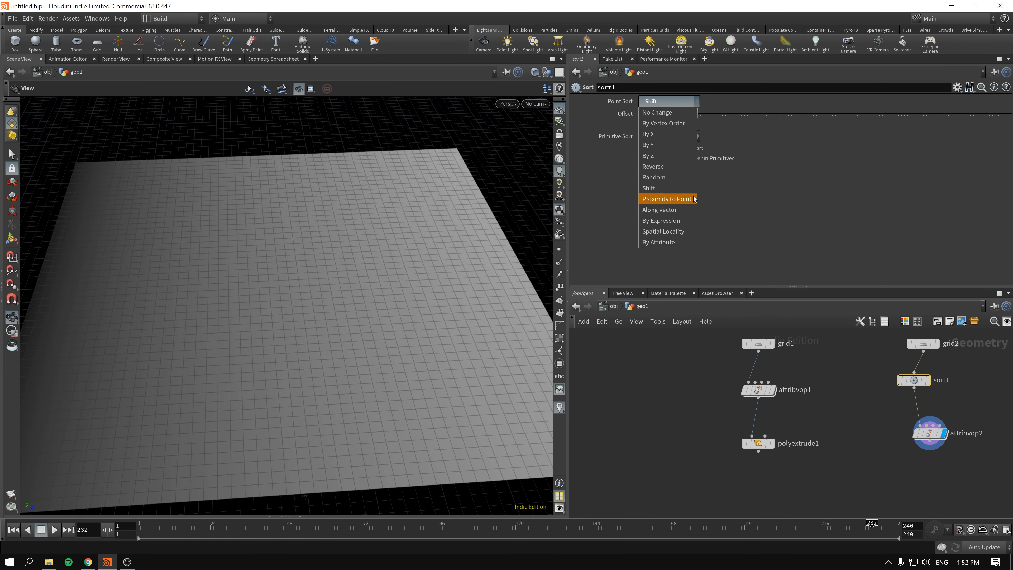
{"action": "left_click", "coordinate": [678, 210]}
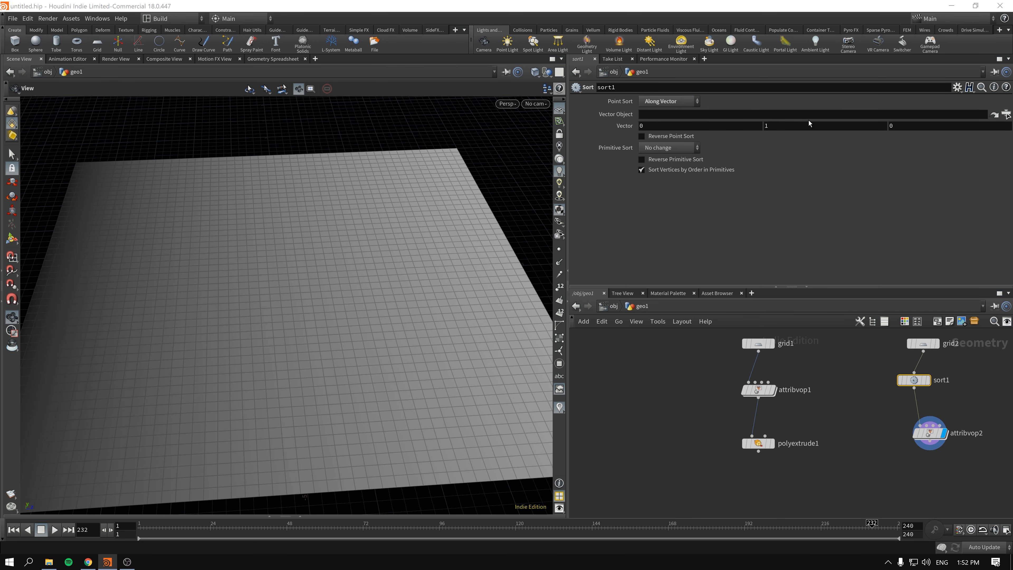
{"action": "mouse_move", "coordinate": [647, 127]}
{"action": "middle_mouse_down"}
{"action": "mouse_move", "coordinate": [741, 127]}
{"action": "mouse_move", "coordinate": [680, 129]}
{"action": "middle_mouse_up"}
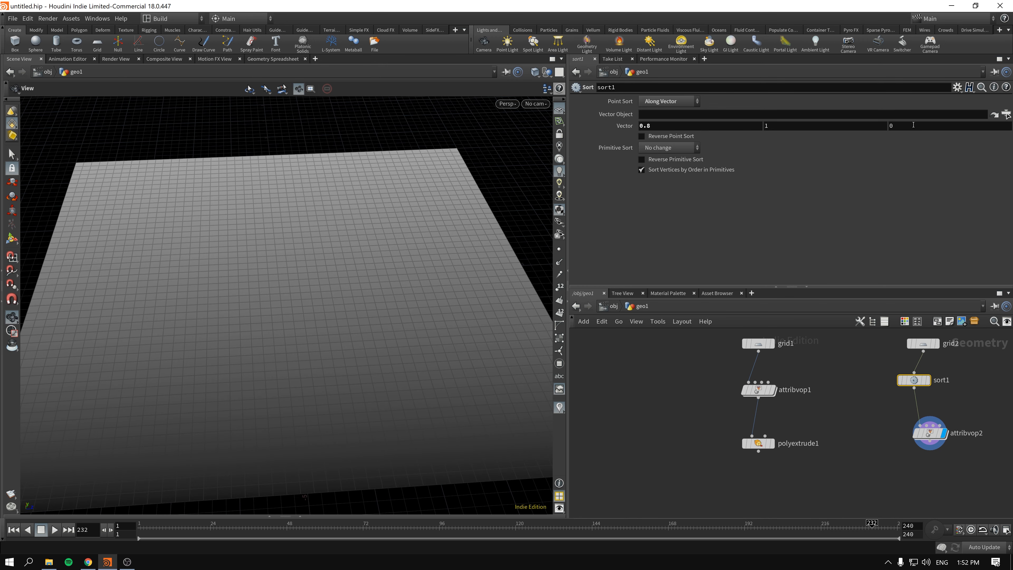
{"action": "mouse_move", "coordinate": [904, 126]}
{"action": "middle_mouse_down"}
{"action": "mouse_move", "coordinate": [958, 132]}
{"action": "mouse_move", "coordinate": [119, 160]}
{"action": "mouse_move", "coordinate": [279, 240]}
{"action": "mouse_move", "coordinate": [328, 302]}
{"action": "middle_mouse_up"}
{"action": "left_click_drag", "start_coordinate": [328, 302], "coordinate": [306, 280]}
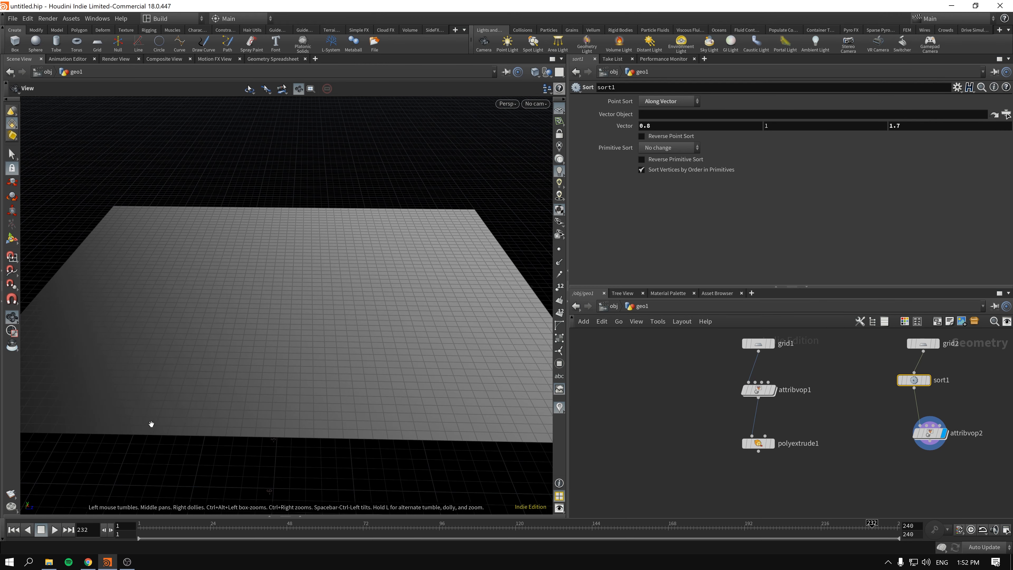
{"action": "left_click_drag", "start_coordinate": [233, 396], "coordinate": [297, 340]}
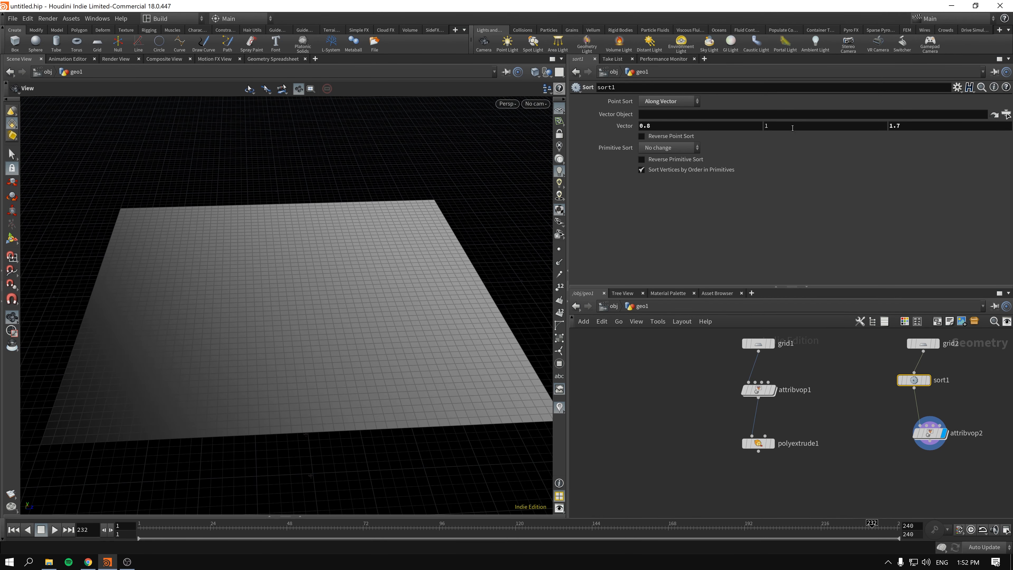
{"action": "key", "text": "Return"}
{"action": "left_click", "coordinate": [656, 125]}
{"action": "left_click", "coordinate": [895, 420]}
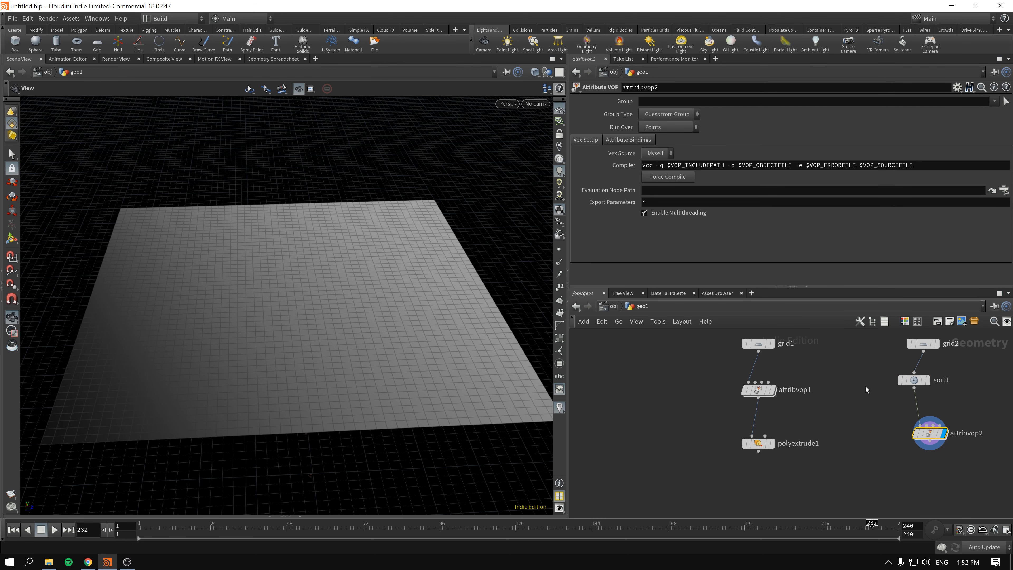
Step: Set the X and Z components of sort1's sorting vector back to 0
{"action": "left_click", "coordinate": [914, 380]}
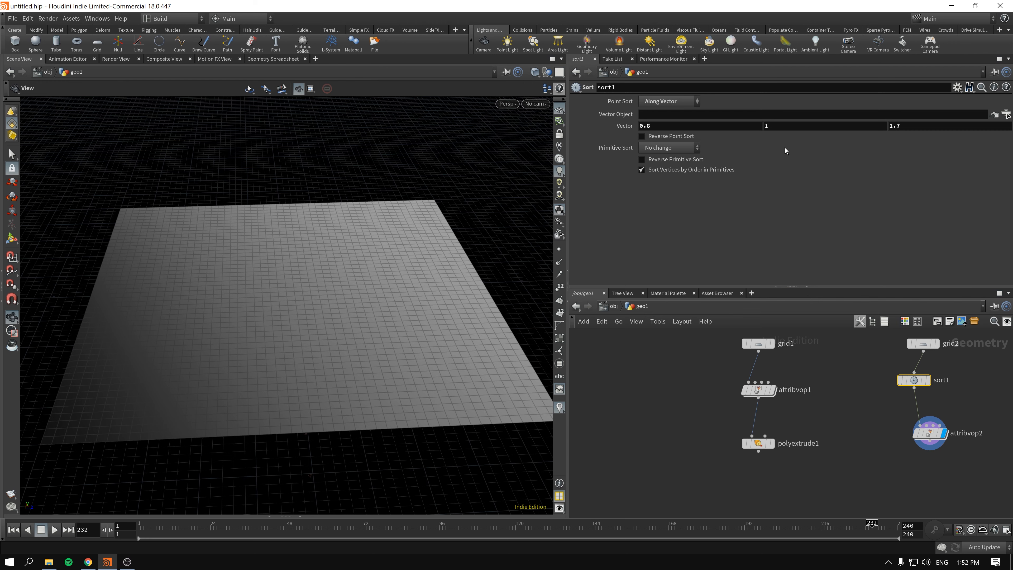
{"action": "left_click_drag", "start_coordinate": [902, 127], "coordinate": [810, 156]}
{"action": "type", "text": "0"}
{"action": "left_click_drag", "start_coordinate": [656, 127], "coordinate": [610, 129]}
{"action": "type", "text": "0"}
{"action": "left_click", "coordinate": [690, 384]}
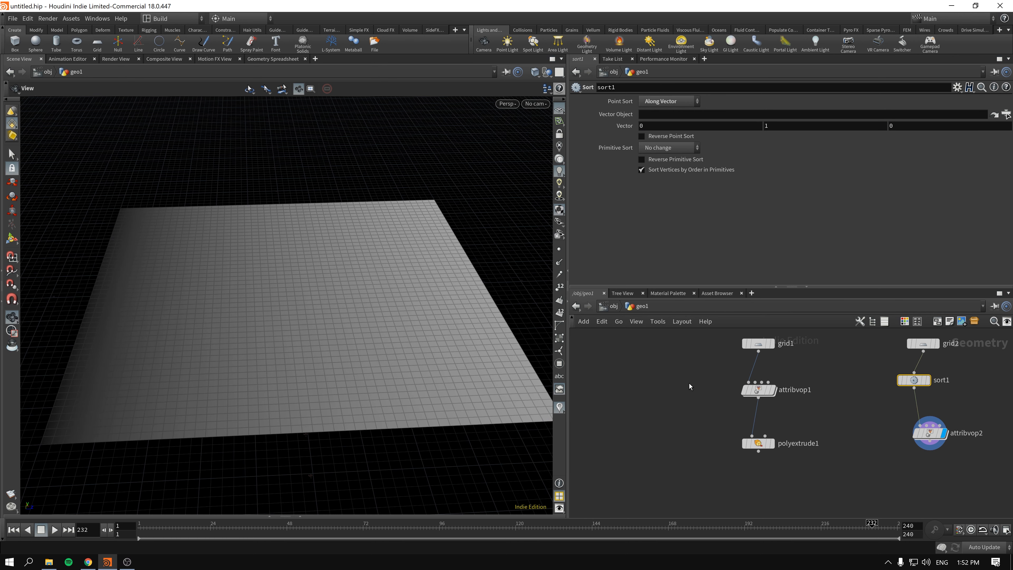
Step: Set sort1's point sort to Proximity to Point
{"action": "left_click", "coordinate": [670, 104]}
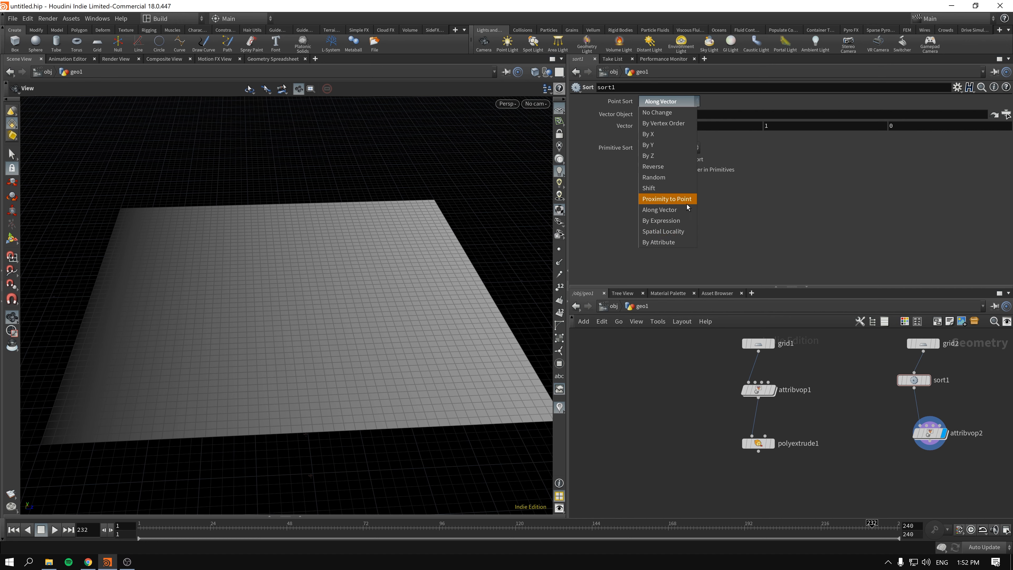
{"action": "left_click", "coordinate": [678, 200]}
{"action": "mouse_move", "coordinate": [863, 468]}
{"action": "left_mouse_down"}
{"action": "mouse_move", "coordinate": [888, 471]}
{"action": "mouse_move", "coordinate": [878, 459]}
{"action": "left_mouse_up"}
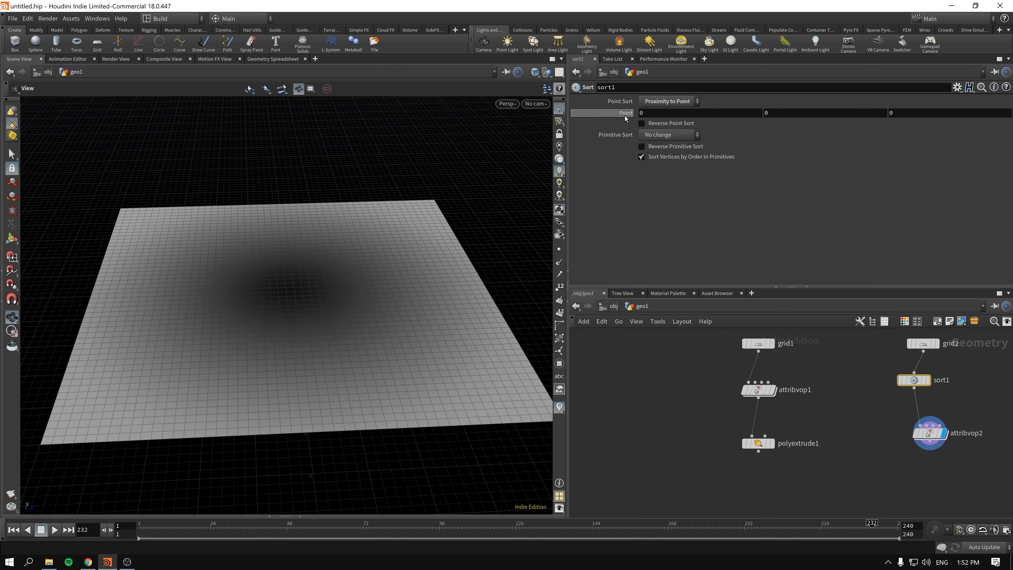
Step: Adjust sort1's proximity point to -0.57, 0, -0.116 to shift the dark centre of the radial gradient
{"action": "mouse_move", "coordinate": [709, 113]}
{"action": "middle_mouse_down"}
{"action": "mouse_move", "coordinate": [494, 119]}
{"action": "mouse_move", "coordinate": [30, 99]}
{"action": "mouse_move", "coordinate": [423, 129]}
{"action": "mouse_move", "coordinate": [332, 135]}
{"action": "mouse_move", "coordinate": [1011, 115]}
{"action": "mouse_move", "coordinate": [372, 120]}
{"action": "mouse_move", "coordinate": [697, 120]}
{"action": "middle_mouse_up"}
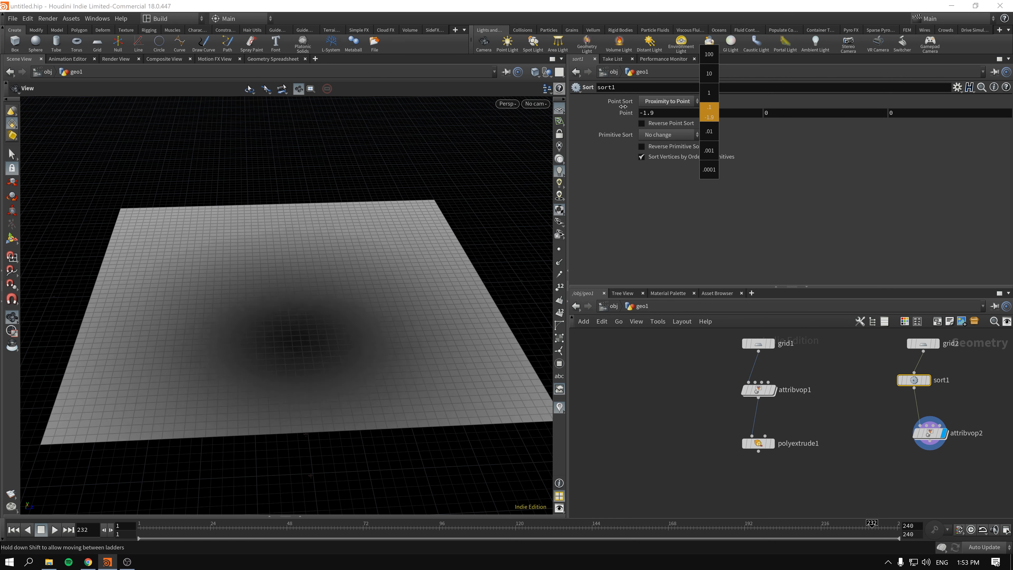
{"action": "mouse_move", "coordinate": [802, 113]}
{"action": "middle_mouse_down"}
{"action": "mouse_move", "coordinate": [899, 109]}
{"action": "mouse_move", "coordinate": [806, 113]}
{"action": "middle_mouse_up"}
{"action": "left_click_drag", "start_coordinate": [321, 324], "coordinate": [251, 339]}
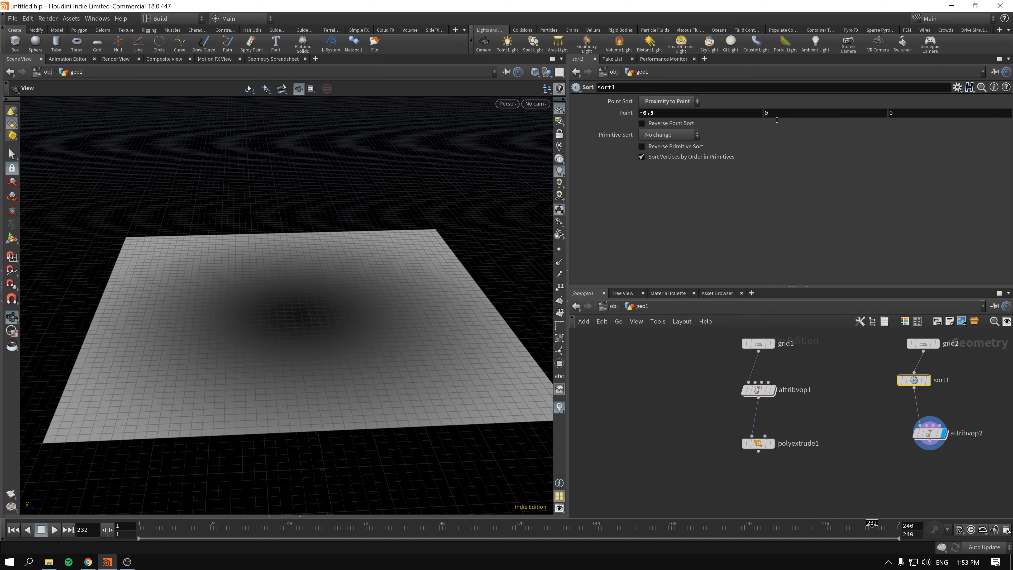
{"action": "left_click_drag", "start_coordinate": [271, 338], "coordinate": [291, 335]}
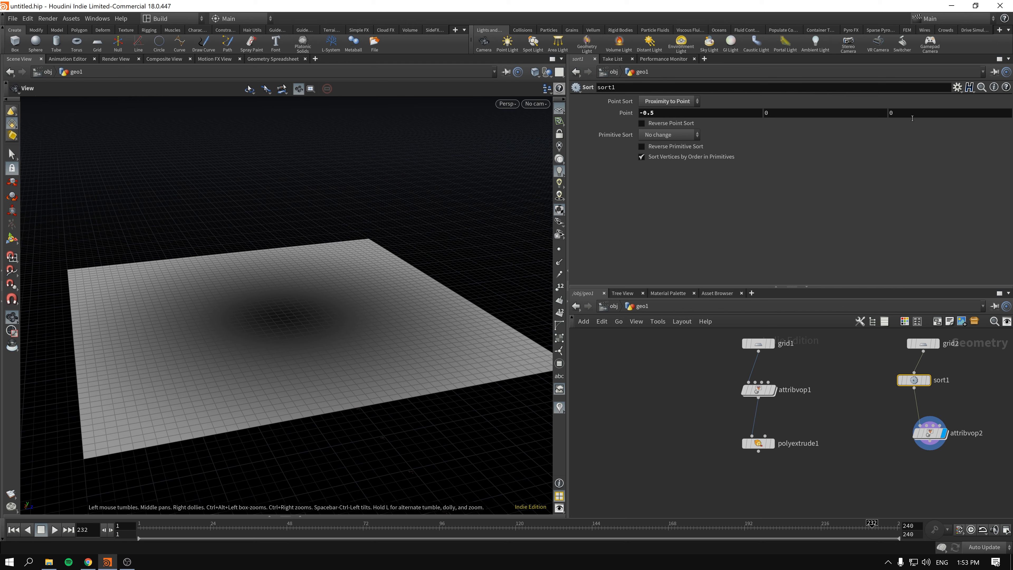
{"action": "middle_click_drag", "start_coordinate": [913, 118], "coordinate": [391, 145]}
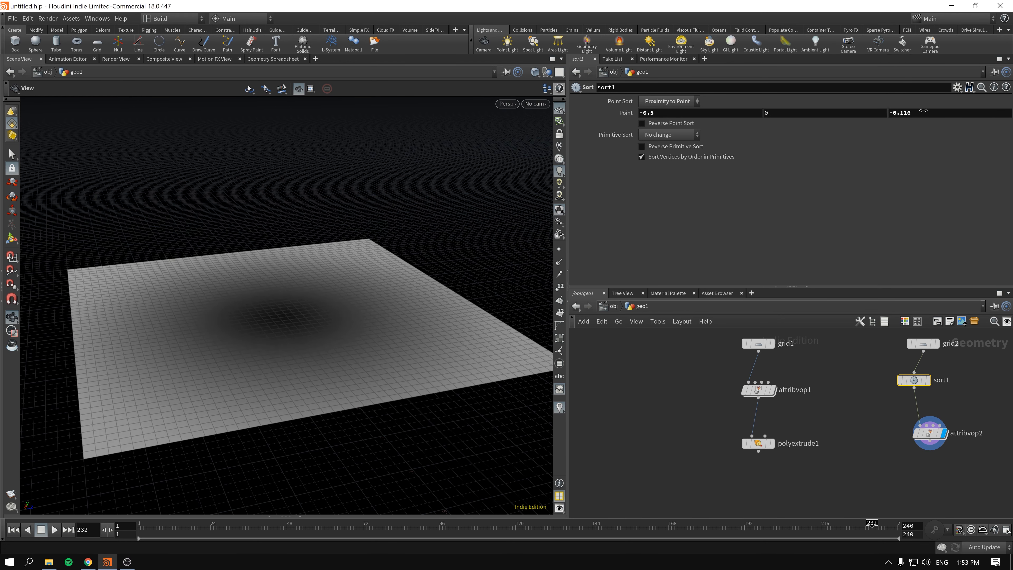
{"action": "middle_click_drag", "start_coordinate": [898, 113], "coordinate": [759, 109]}
{"action": "middle_click_drag", "start_coordinate": [659, 113], "coordinate": [734, 355]}
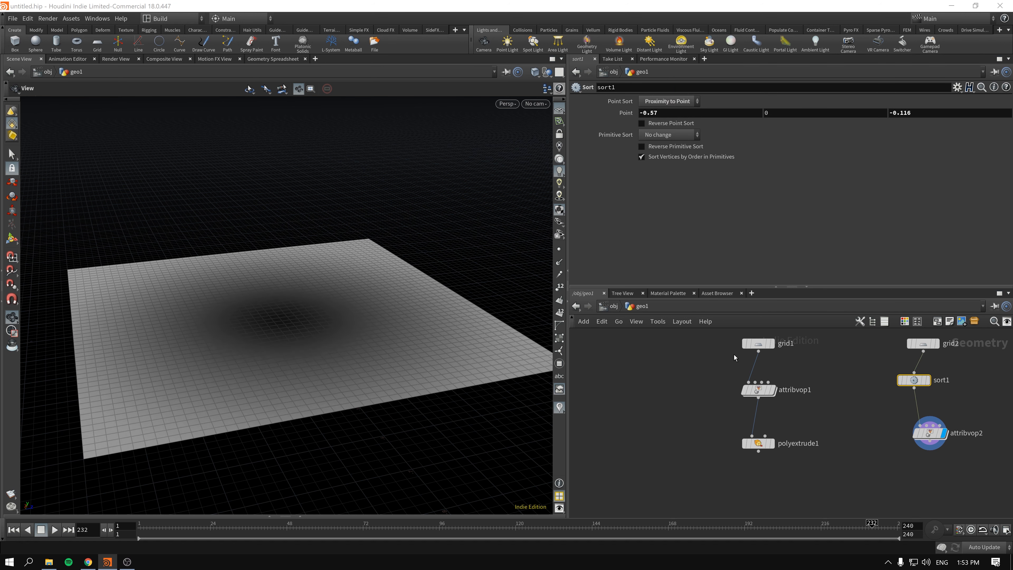
Step: Check which element classes attribvop2 can run over, leaving it on Points
{"action": "left_click", "coordinate": [930, 433]}
{"action": "left_click", "coordinate": [914, 380]}
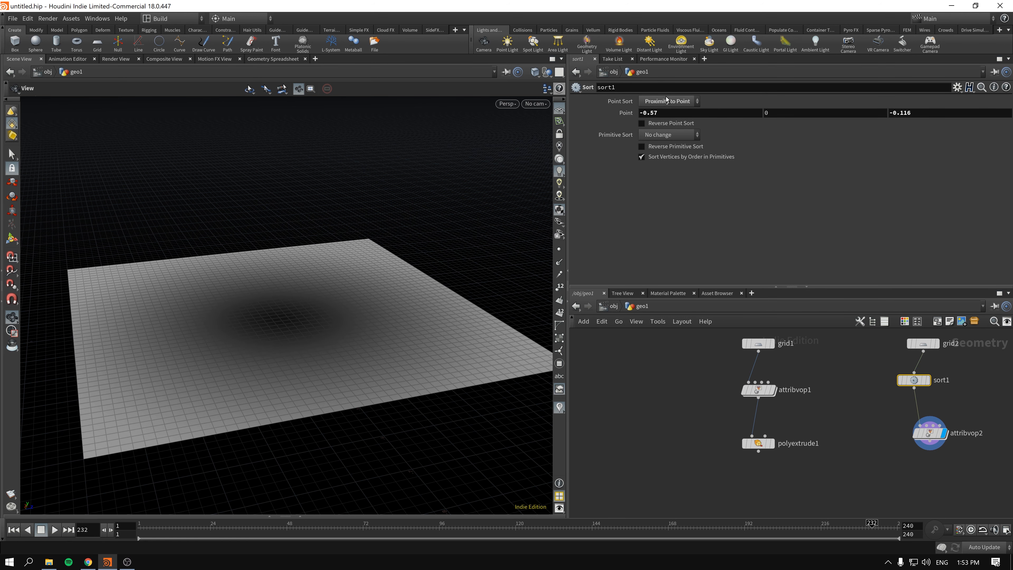
{"action": "left_click", "coordinate": [930, 434]}
{"action": "middle_click_drag", "start_coordinate": [673, 382], "coordinate": [610, 374]}
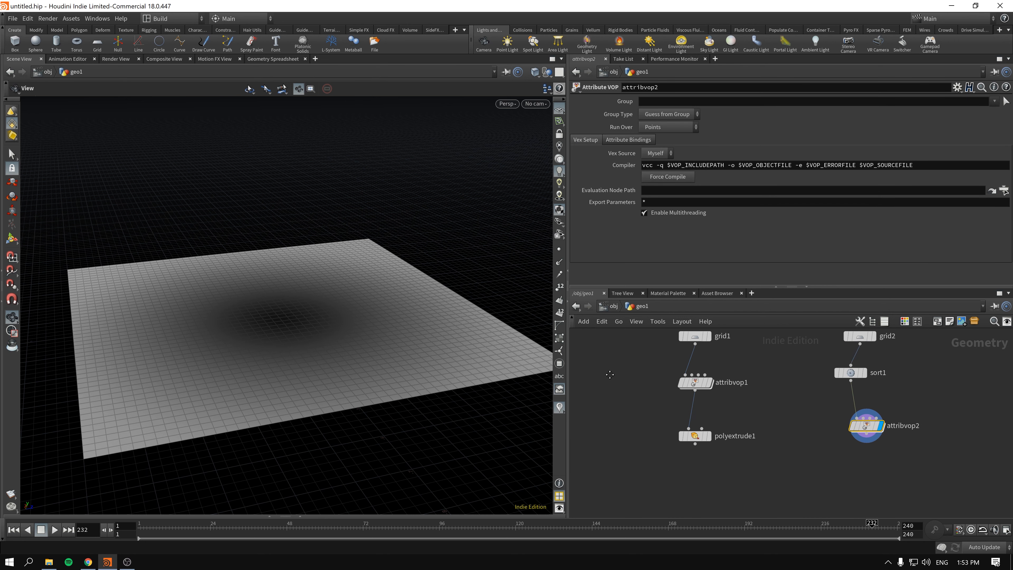
{"action": "left_click", "coordinate": [674, 129]}
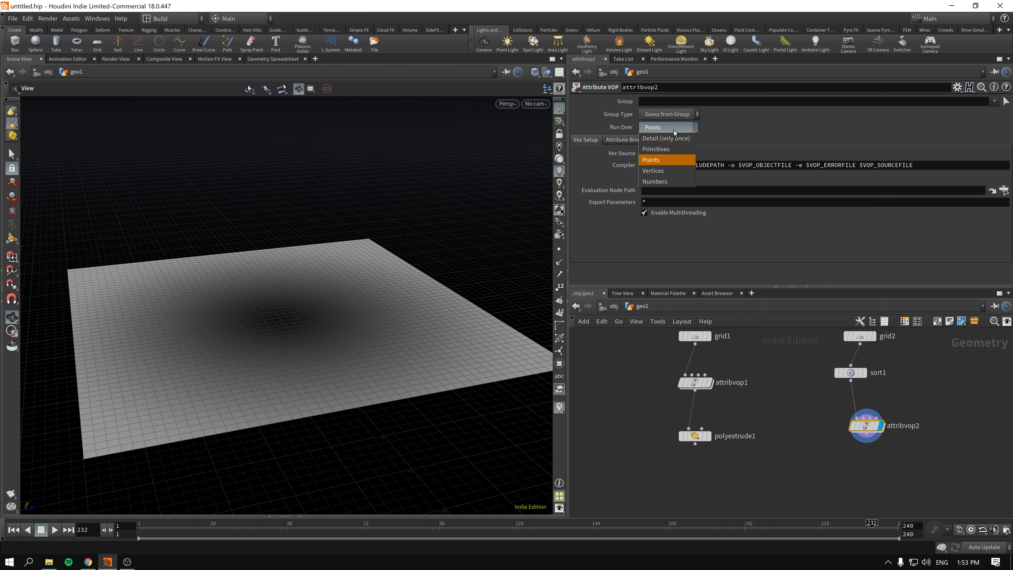
{"action": "left_click", "coordinate": [674, 130]}
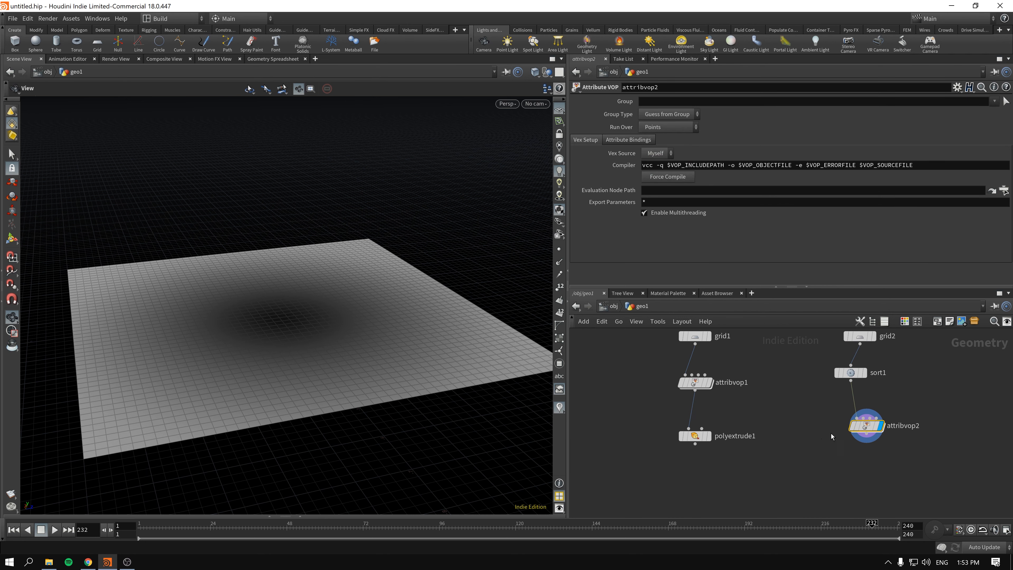
Step: Align sort1 and attribvop2 in a column beneath grid2, keeping attribvop2 running over Points
{"action": "mouse_move", "coordinate": [868, 431]}
{"action": "left_mouse_down"}
{"action": "mouse_move", "coordinate": [850, 426]}
{"action": "mouse_move", "coordinate": [861, 427]}
{"action": "left_mouse_up"}
{"action": "left_click_drag", "start_coordinate": [853, 374], "coordinate": [862, 377]}
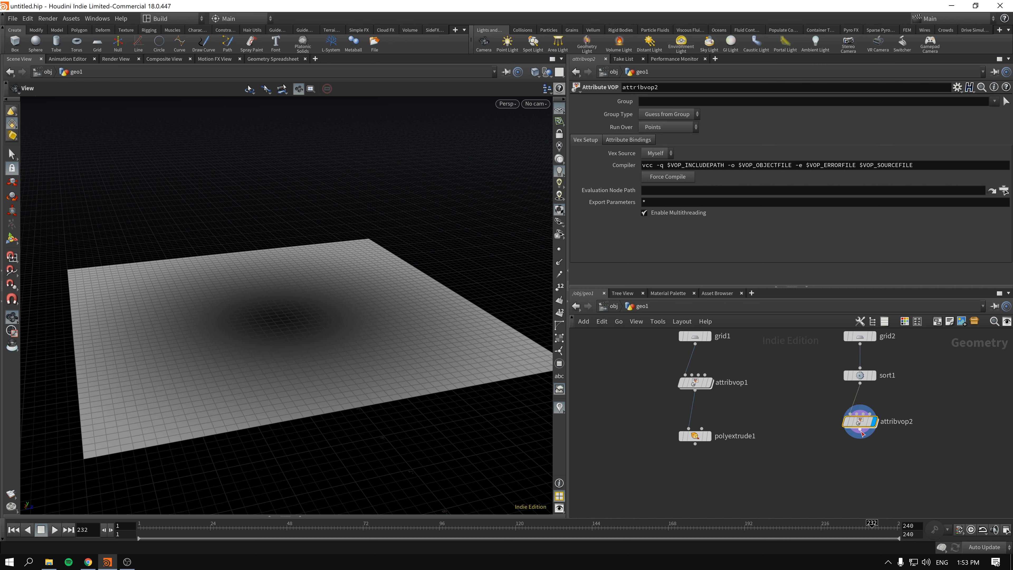
{"action": "left_click_drag", "start_coordinate": [860, 424], "coordinate": [860, 418]}
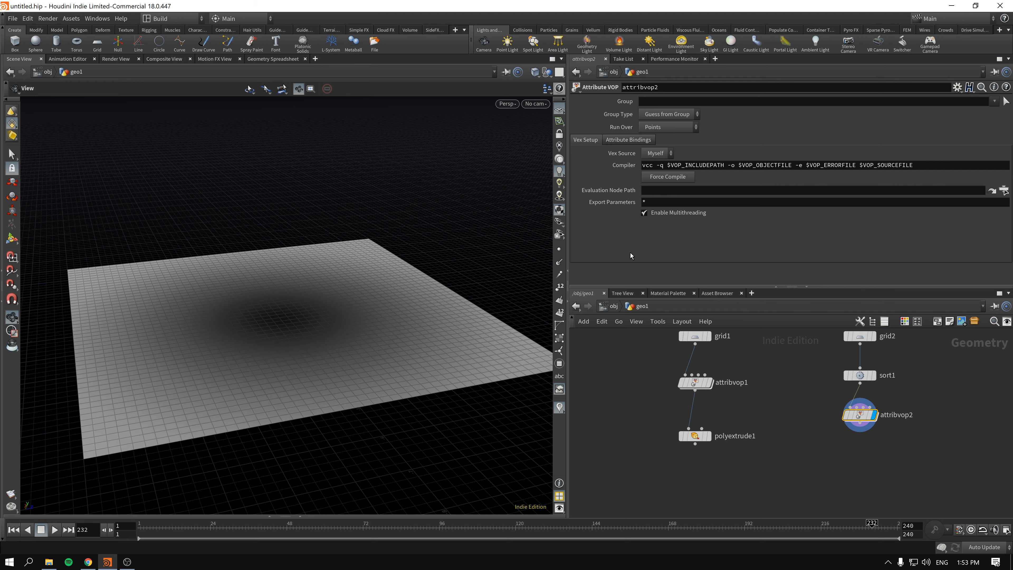
{"action": "left_click", "coordinate": [668, 126]}
{"action": "left_click", "coordinate": [668, 126]}
Step: Add an Attribute Promote node after attribvop2 and display it
{"action": "key", "text": "Tab"}
{"action": "type", "text": "apro"}
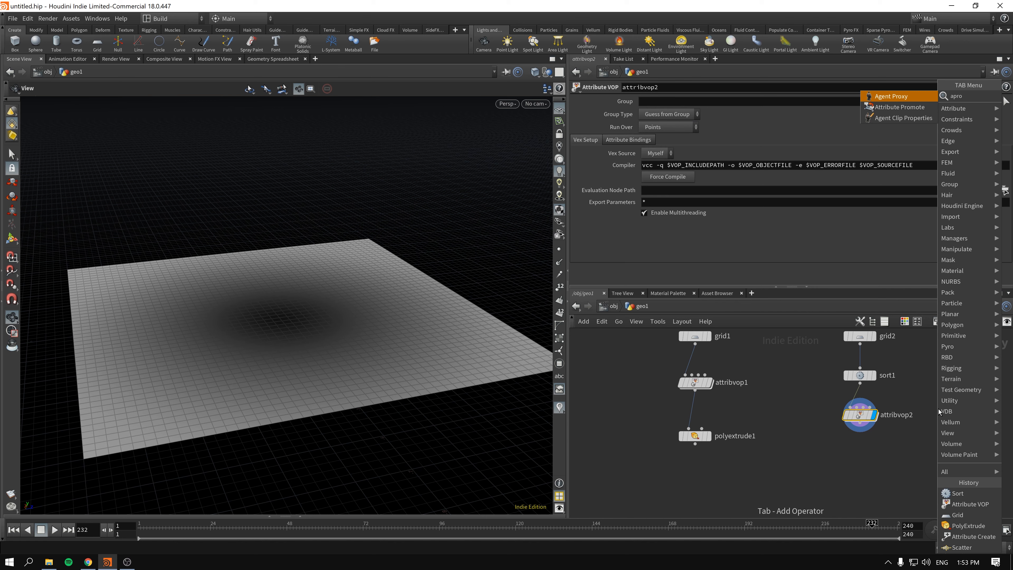
{"action": "key", "text": "Down"}
{"action": "key", "text": "Return"}
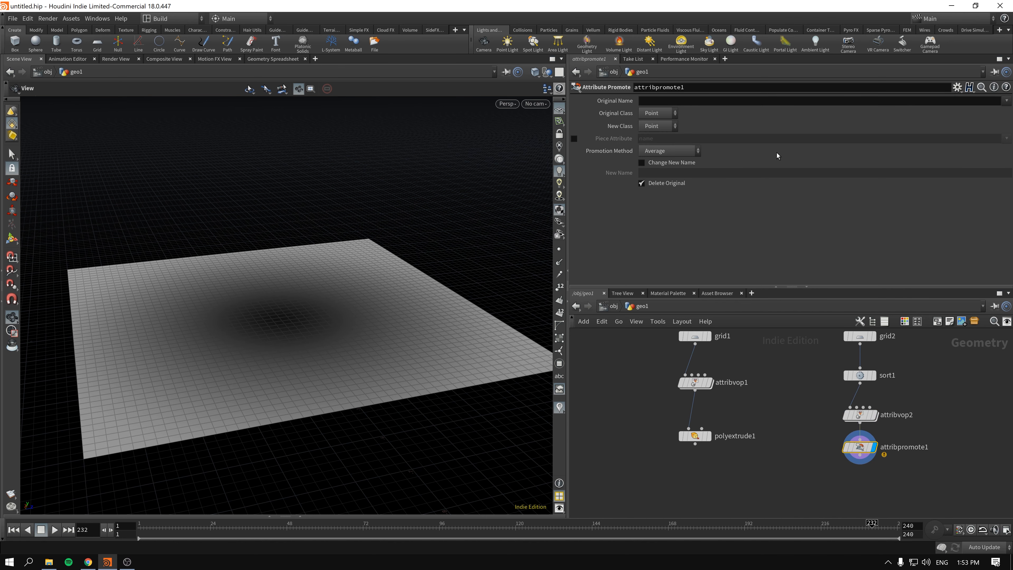
Step: Configure attribpromote1 to promote the Cd attribute from the Point class to the Primitive class
{"action": "left_click", "coordinate": [664, 127]}
{"action": "left_click", "coordinate": [654, 148]}
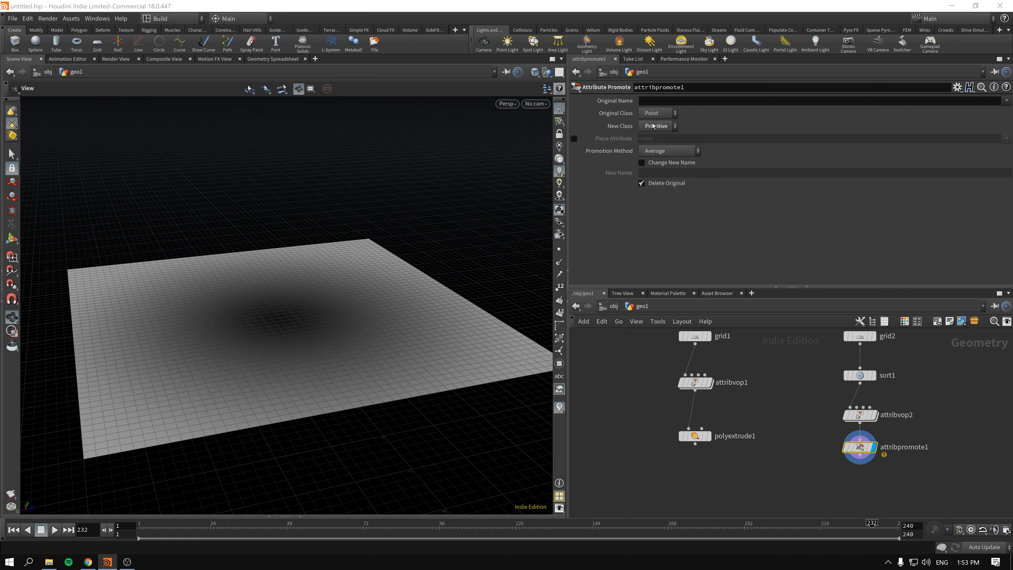
{"action": "left_click", "coordinate": [649, 100]}
{"action": "type", "text": "Cd"}
{"action": "key", "text": "Return"}
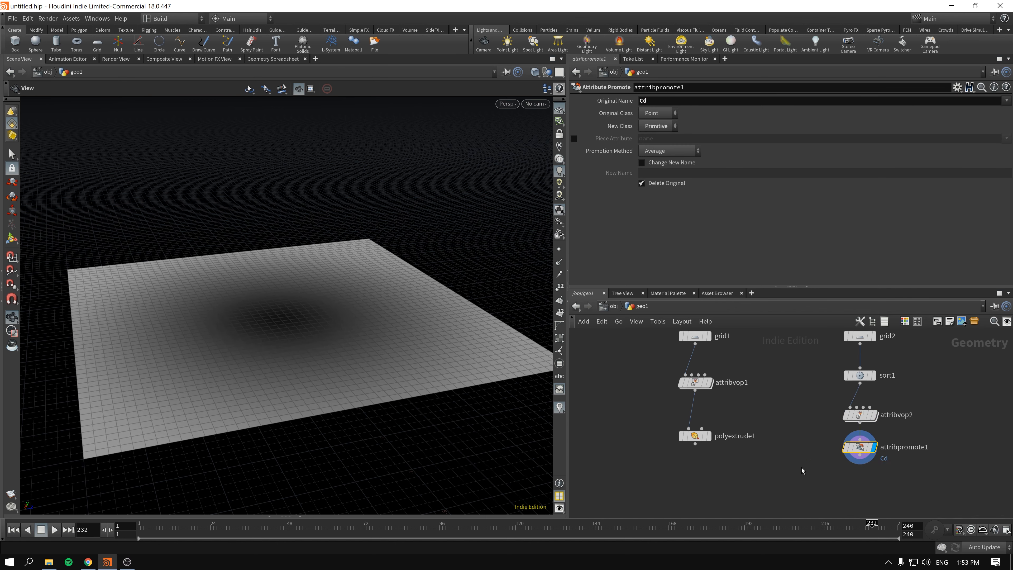
Step: Compare the attribute information of attribvop2 and attribpromote1 to check which class holds Cd
{"action": "left_click_drag", "start_coordinate": [300, 305], "coordinate": [290, 362]}
{"action": "left_click_drag", "start_coordinate": [784, 466], "coordinate": [903, 433]}
{"action": "left_click", "coordinate": [860, 415]}
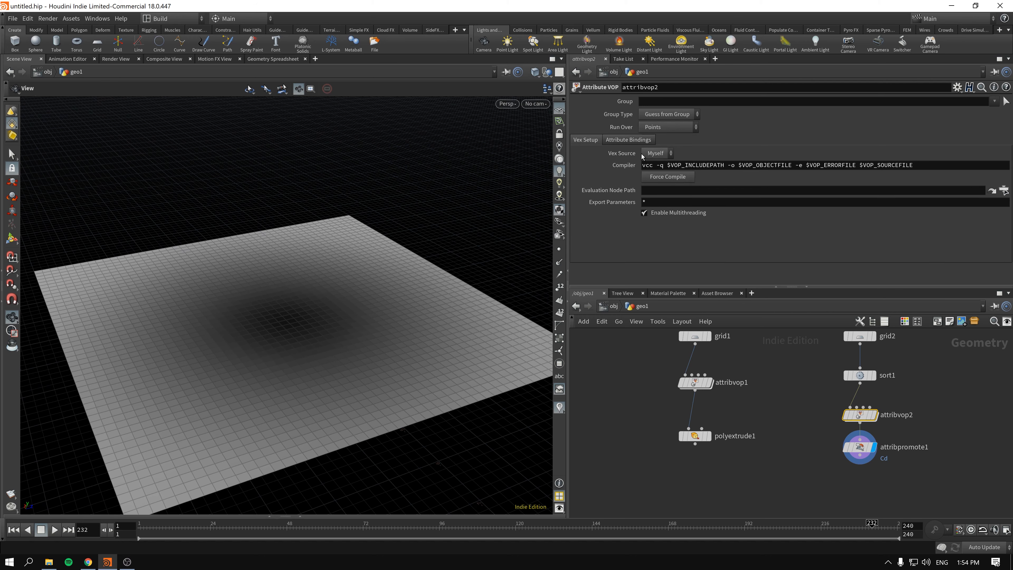
{"action": "middle_click", "coordinate": [863, 416]}
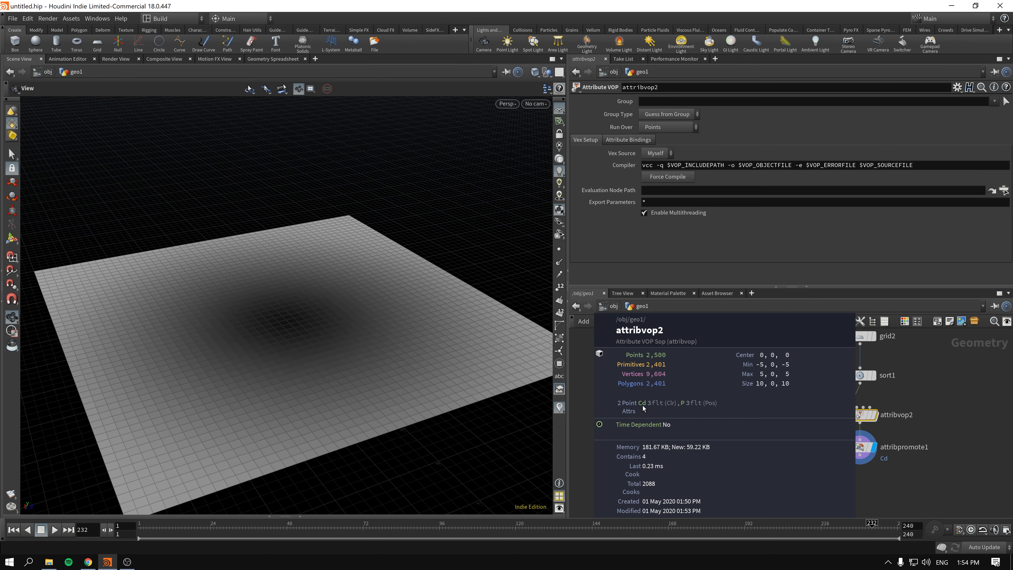
{"action": "middle_click", "coordinate": [862, 449]}
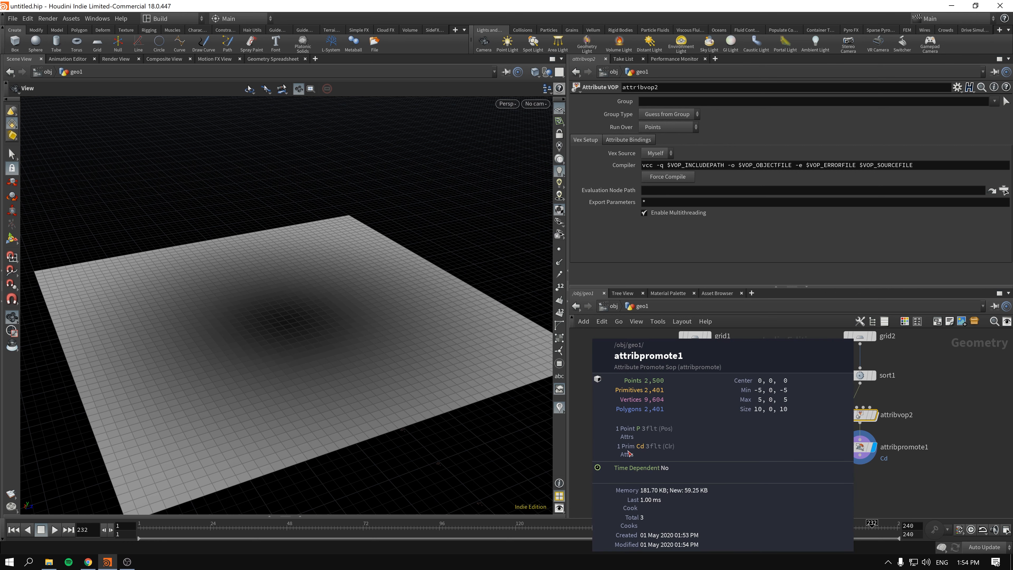
Step: Add and display a PolyExtrude node after attribpromote1, with a distance of about 0.305 and division into Individual Elements
{"action": "left_click", "coordinate": [860, 447]}
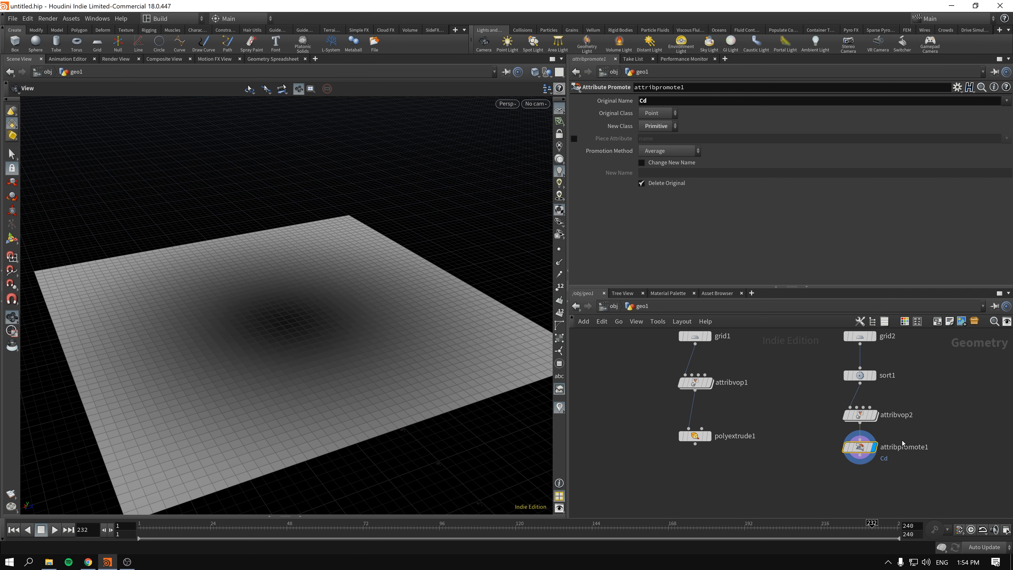
{"action": "key", "text": "Tab"}
{"action": "type", "text": "pe"}
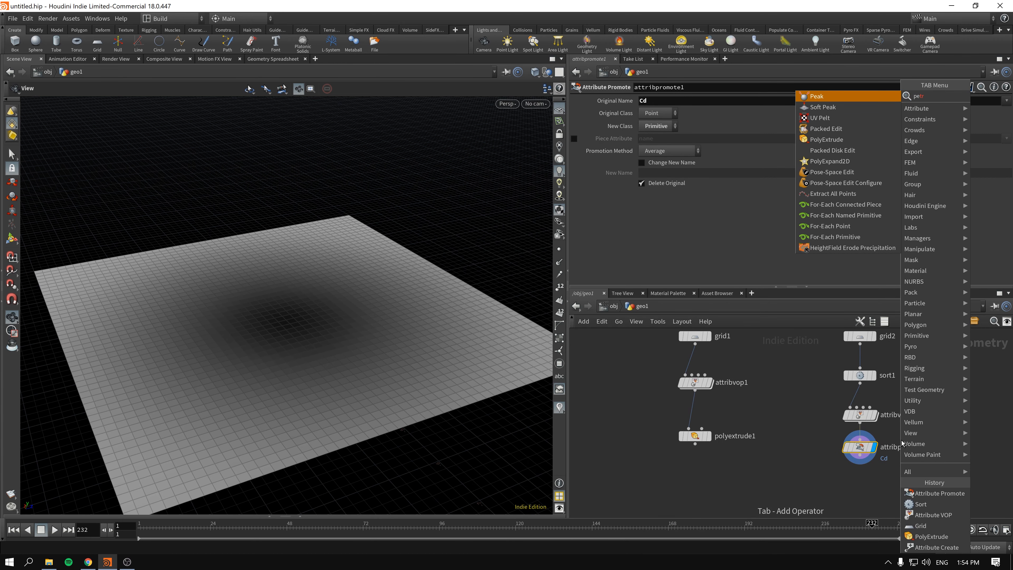
{"action": "type", "text": "x"}
{"action": "key", "text": "Return"}
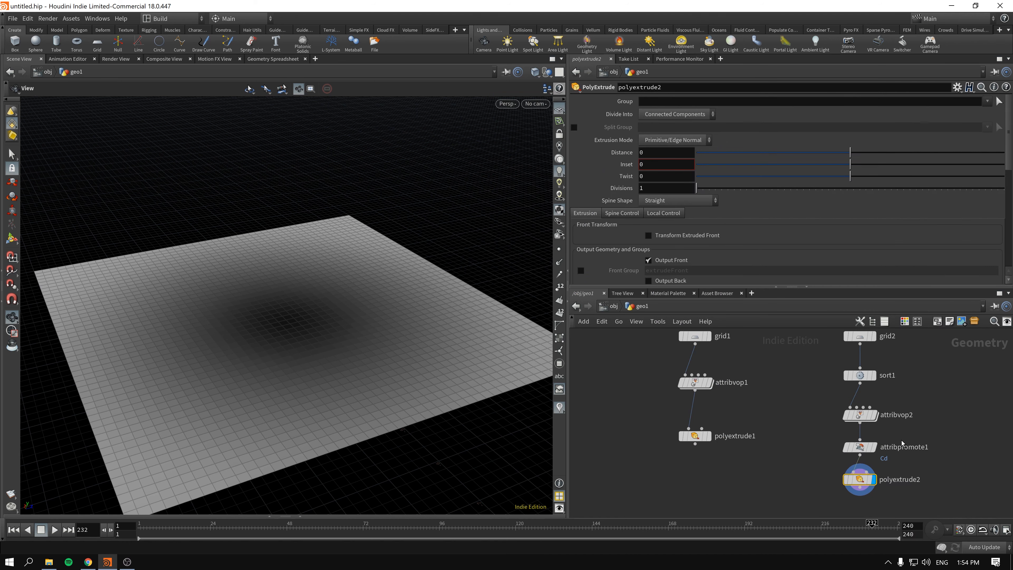
{"action": "left_click_drag", "start_coordinate": [850, 160], "coordinate": [897, 154]}
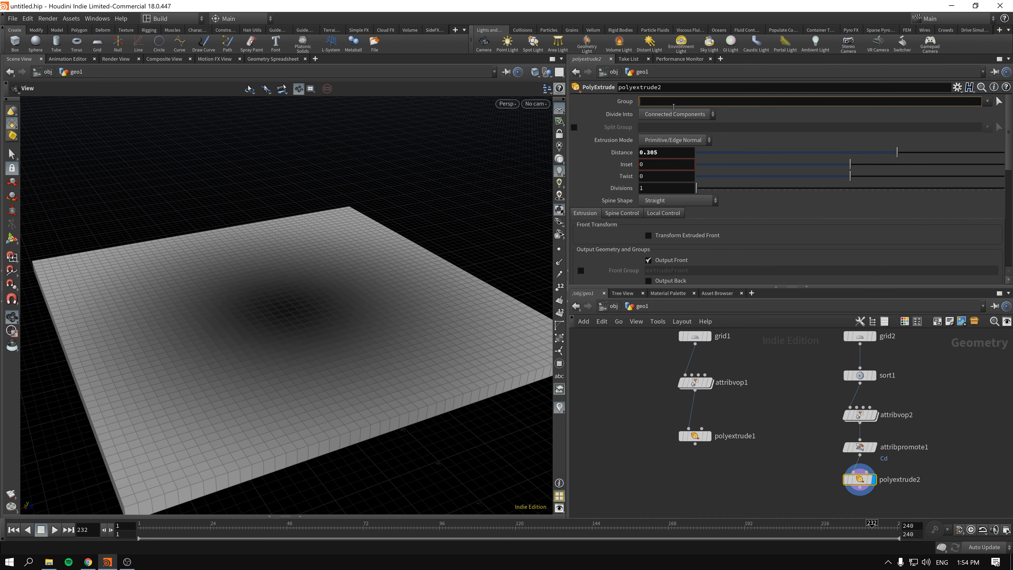
{"action": "left_click", "coordinate": [675, 115]}
{"action": "left_click", "coordinate": [670, 125]}
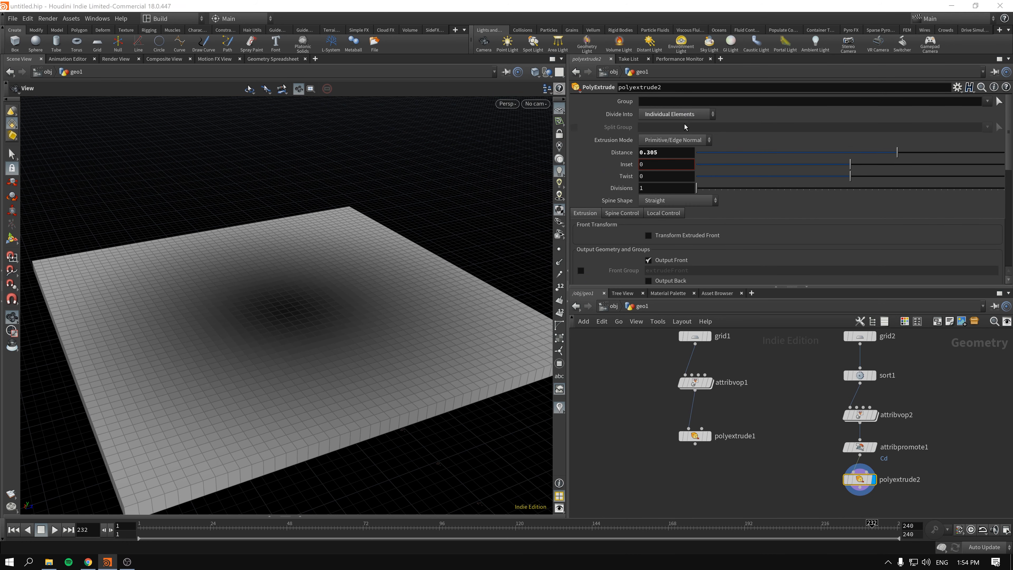
Step: Enable local distance scaling on polyextrude2 and drive it with the Cd attribute
{"action": "left_click", "coordinate": [659, 213]}
{"action": "left_click", "coordinate": [580, 235]}
{"action": "double_click", "coordinate": [657, 235]}
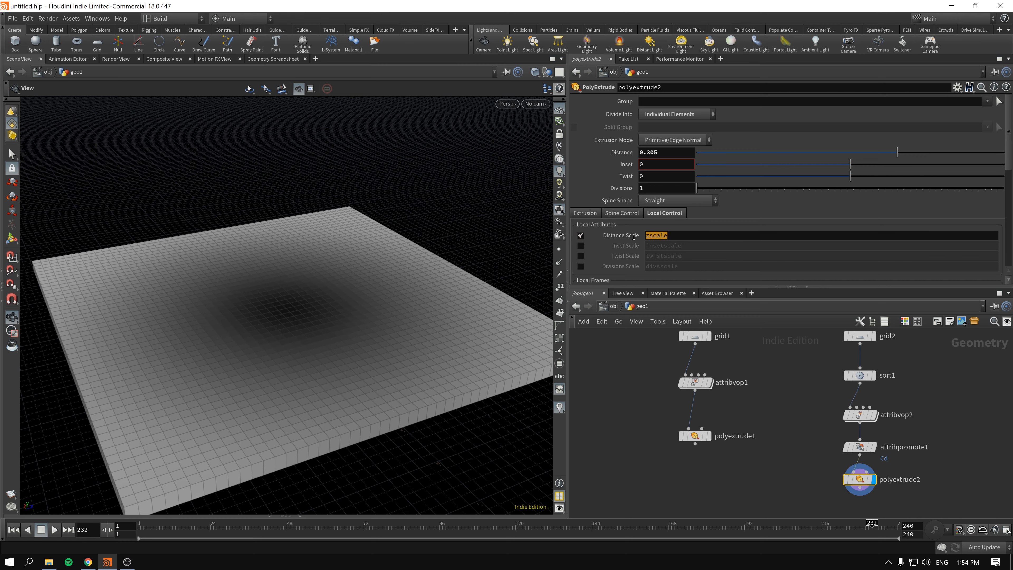
{"action": "type", "text": "Cd"}
{"action": "key", "text": "Return"}
Step: Set polyextrude2's inset to 0.019 and its extrusion distance to 2.5
{"action": "left_click_drag", "start_coordinate": [301, 374], "coordinate": [267, 335]}
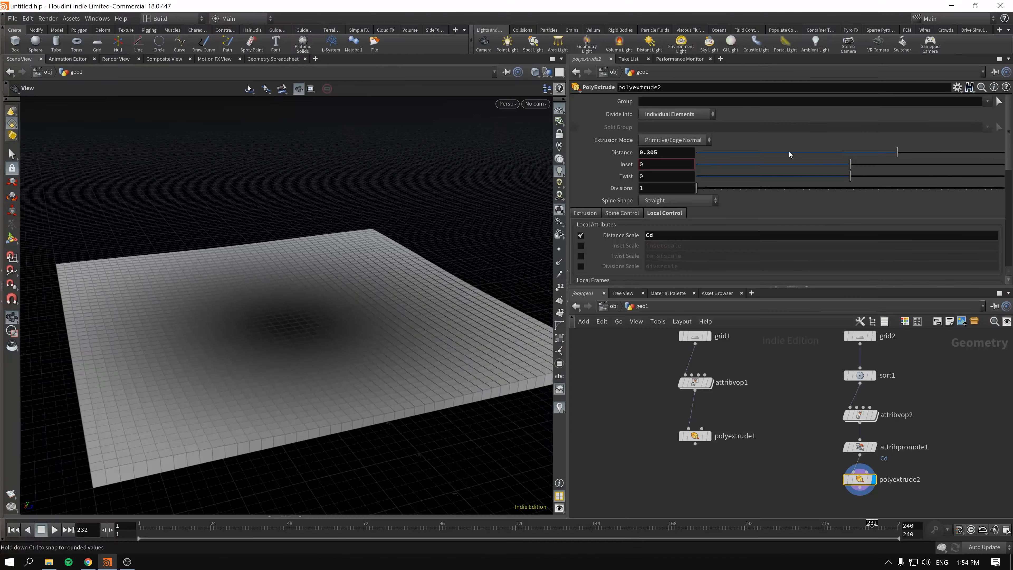
{"action": "left_click_drag", "start_coordinate": [851, 162], "coordinate": [904, 152]}
{"action": "middle_click_drag", "start_coordinate": [656, 151], "coordinate": [738, 151]}
Step: Move sort1's proximity point away from the grid centre toward a corner, with Z at 3.5
{"action": "left_click", "coordinate": [860, 376]}
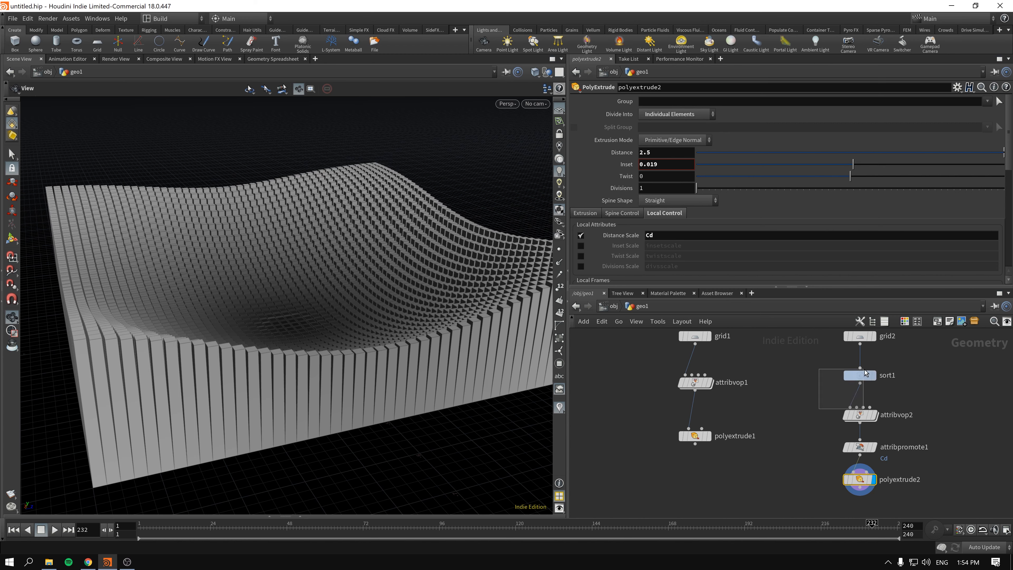
{"action": "middle_click_drag", "start_coordinate": [686, 113], "coordinate": [888, 116]}
Step: Inside attribvop2, insert a Ramp Parameter node on the wire between divide1 and the Cd output
{"action": "left_click", "coordinate": [859, 415]}
{"action": "double_click", "coordinate": [860, 415]}
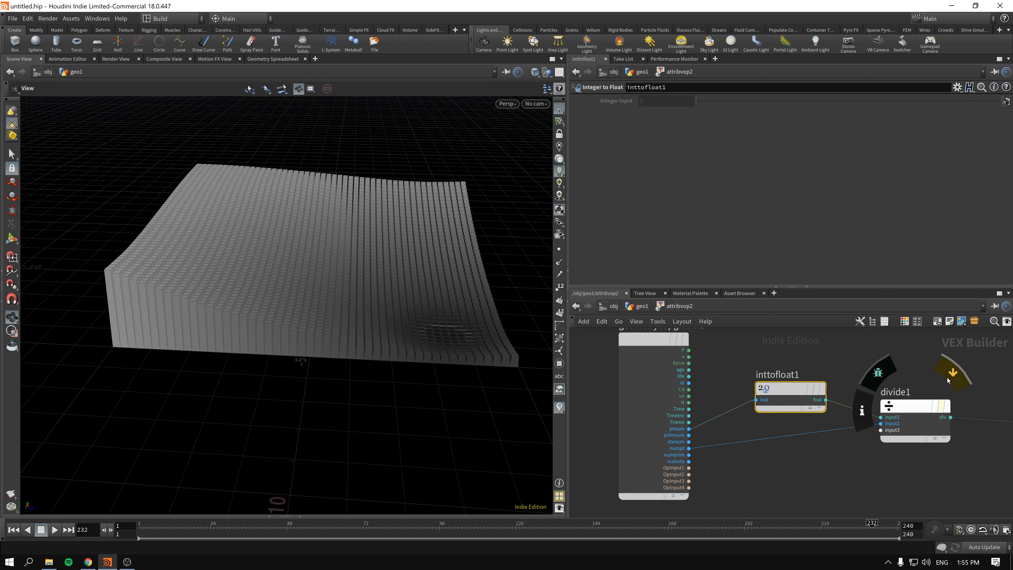
{"action": "middle_click_drag", "start_coordinate": [949, 380], "coordinate": [785, 379]}
{"action": "key", "text": "Tab"}
{"action": "type", "text": "r"}
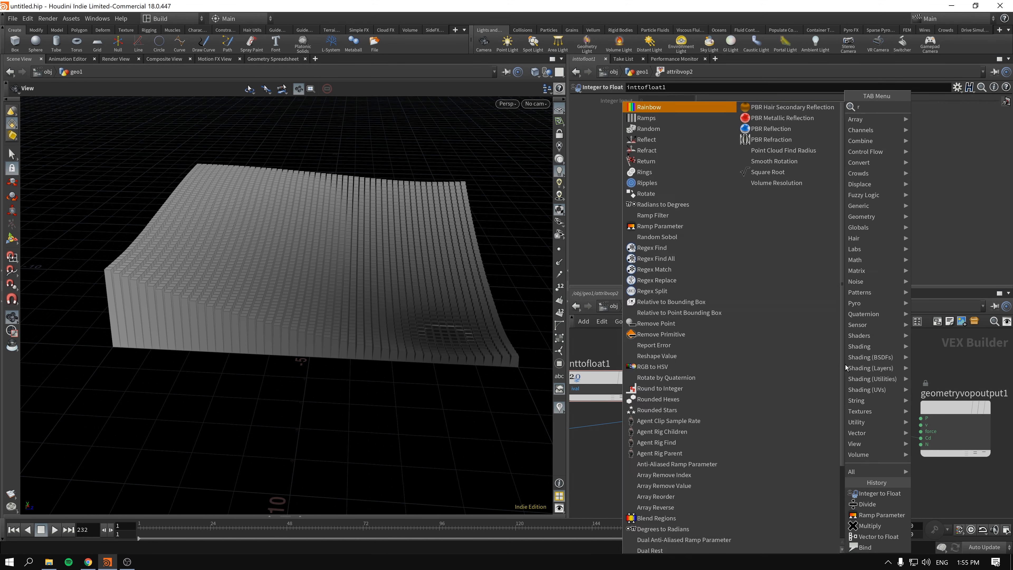
{"action": "type", "text": "amp"}
{"action": "key", "text": "Return"}
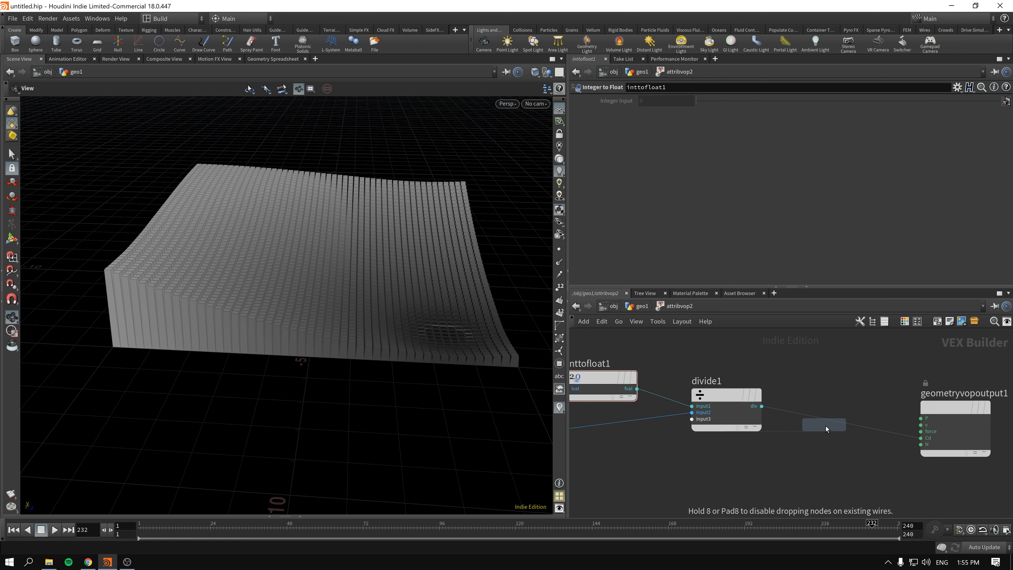
{"action": "left_click", "coordinate": [835, 423]}
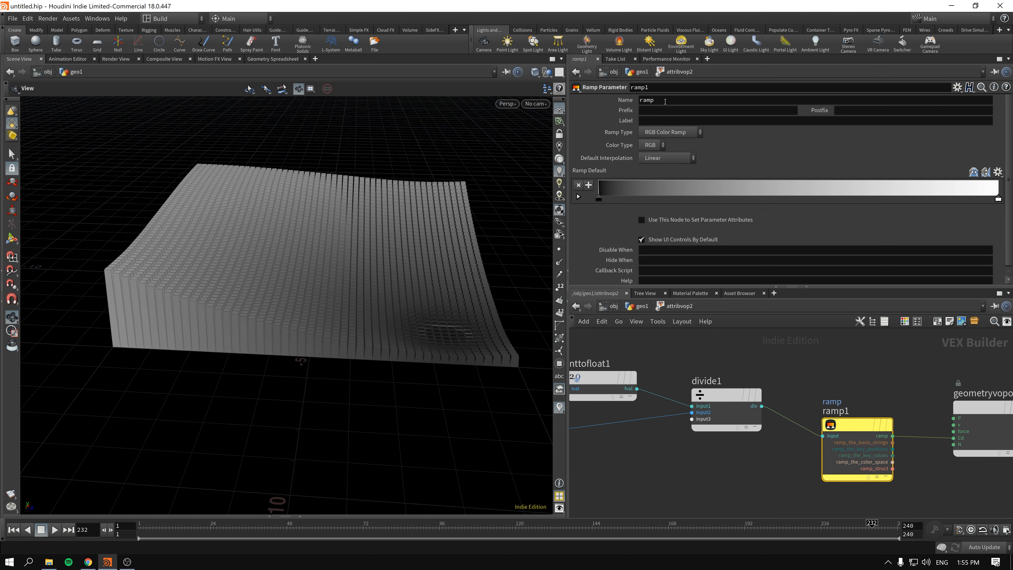
Step: Give the new ramp parameter the name and label ramp2, and return to the geo1 network
{"action": "type", "text": "2"}
{"action": "key", "text": "Return"}
{"action": "double_click", "coordinate": [864, 411]}
{"action": "key", "text": "BackSpace"}
{"action": "type", "text": "2"}
{"action": "key", "text": "Return"}
{"action": "key", "text": "u"}
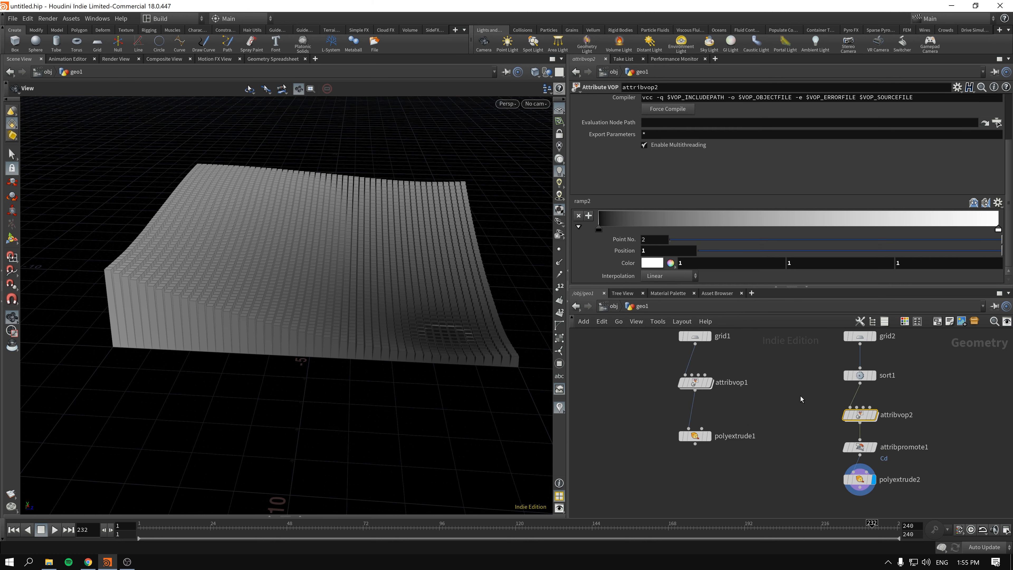
Step: Move ramp2's white end point to about 0.71, add a white point before it, and set the end point's colour to 0.3 grey
{"action": "left_click_drag", "start_coordinate": [999, 229], "coordinate": [883, 231]}
{"action": "left_click", "coordinate": [822, 231]}
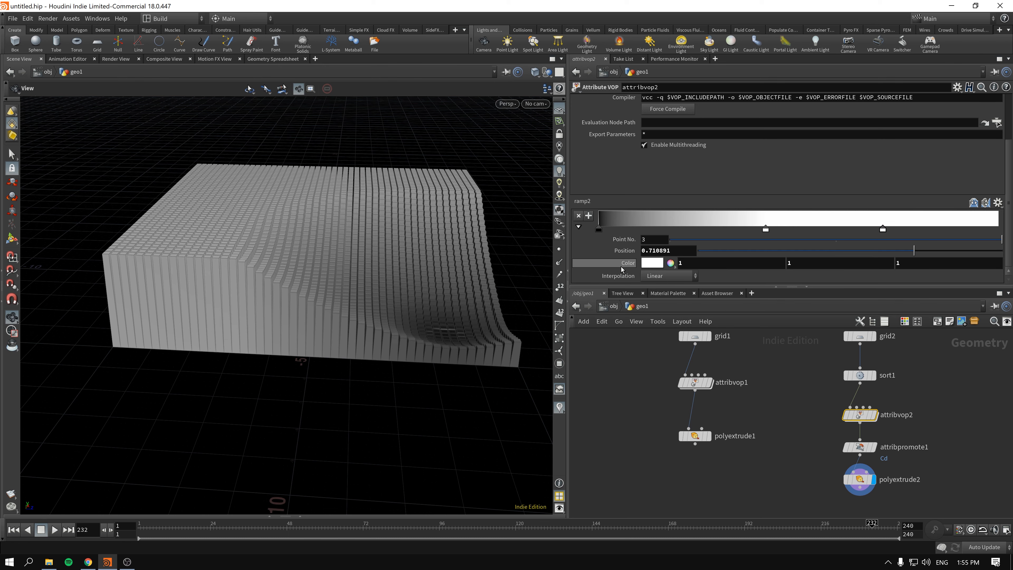
{"action": "middle_click_drag", "start_coordinate": [621, 263], "coordinate": [582, 263]}
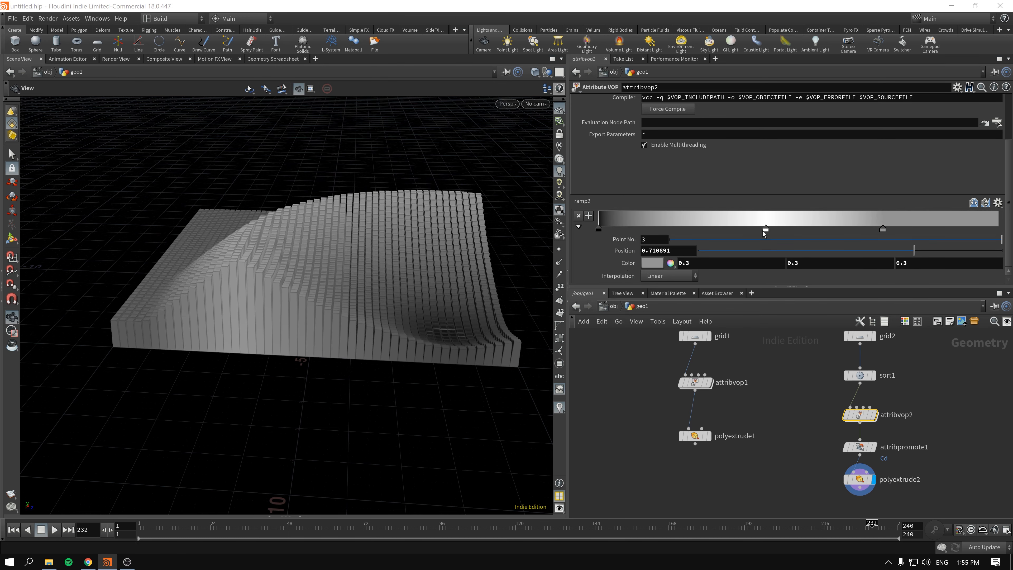
Step: Slide ramp2's white point and grey point toward the ramp's end, keeping the black point at position 0
{"action": "left_click", "coordinate": [763, 230]}
{"action": "left_click_drag", "start_coordinate": [742, 234], "coordinate": [799, 236]}
{"action": "left_click_drag", "start_coordinate": [884, 230], "coordinate": [932, 231]}
{"action": "left_click_drag", "start_coordinate": [798, 228], "coordinate": [883, 229]}
{"action": "left_click_drag", "start_coordinate": [619, 230], "coordinate": [599, 230]}
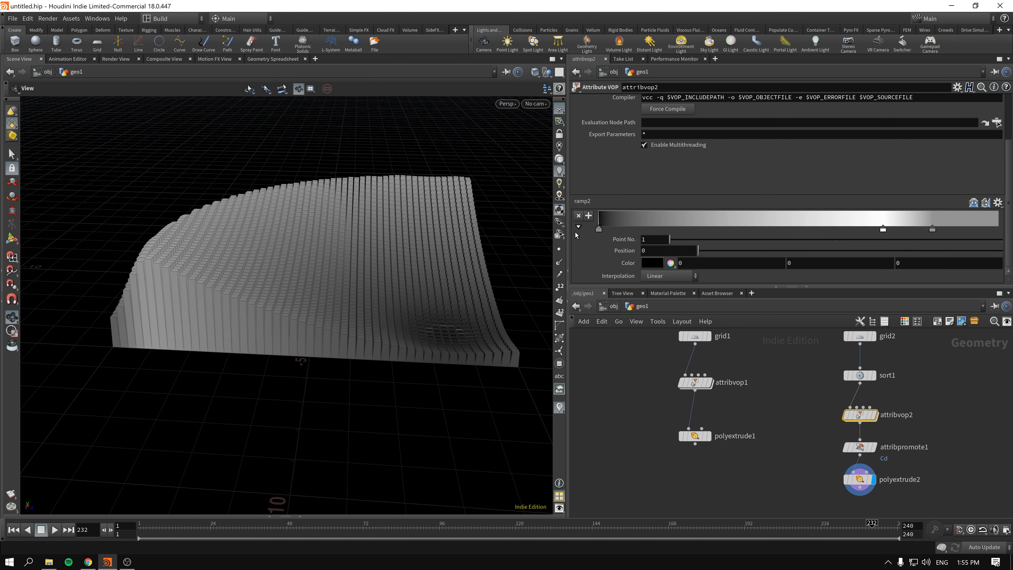
Step: Try several positions for ramp2's white point between about 0.29 and 0.44 to shift the extrusion peak
{"action": "left_click_drag", "start_coordinate": [191, 266], "coordinate": [279, 263]}
{"action": "left_click_drag", "start_coordinate": [883, 229], "coordinate": [715, 231]}
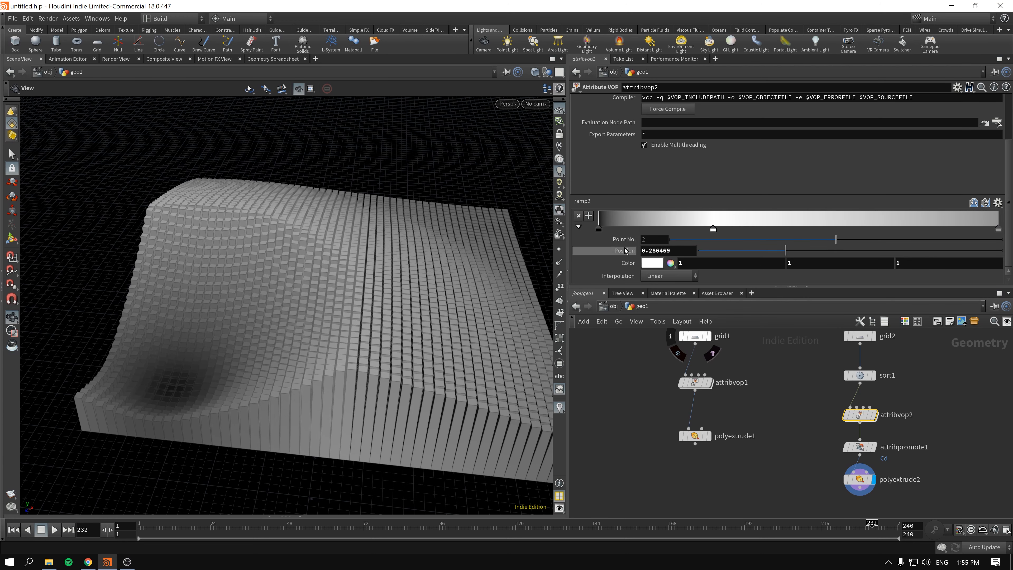
{"action": "left_click_drag", "start_coordinate": [785, 252], "coordinate": [838, 253]}
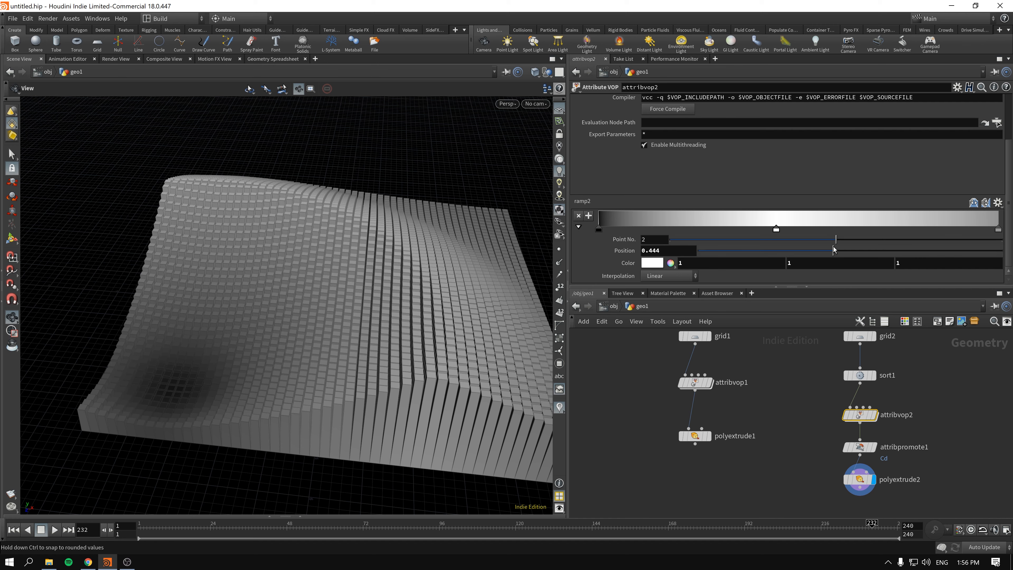
{"action": "left_click_drag", "start_coordinate": [836, 240], "coordinate": [761, 245]}
{"action": "left_click_drag", "start_coordinate": [833, 251], "coordinate": [794, 256]}
Step: Display polyextrude1 and move the grey middle point of attribvop1's rewriting_the_colour ramp to about 0.44
{"action": "left_click", "coordinate": [695, 383]}
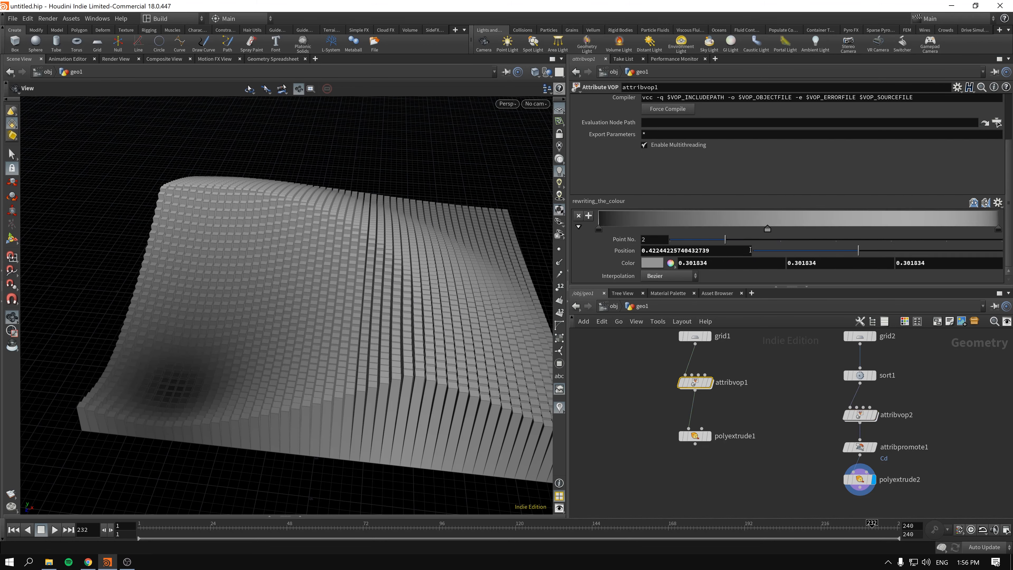
{"action": "left_click_drag", "start_coordinate": [770, 229], "coordinate": [790, 229]}
{"action": "left_click", "coordinate": [710, 441]}
{"action": "left_click", "coordinate": [702, 382]}
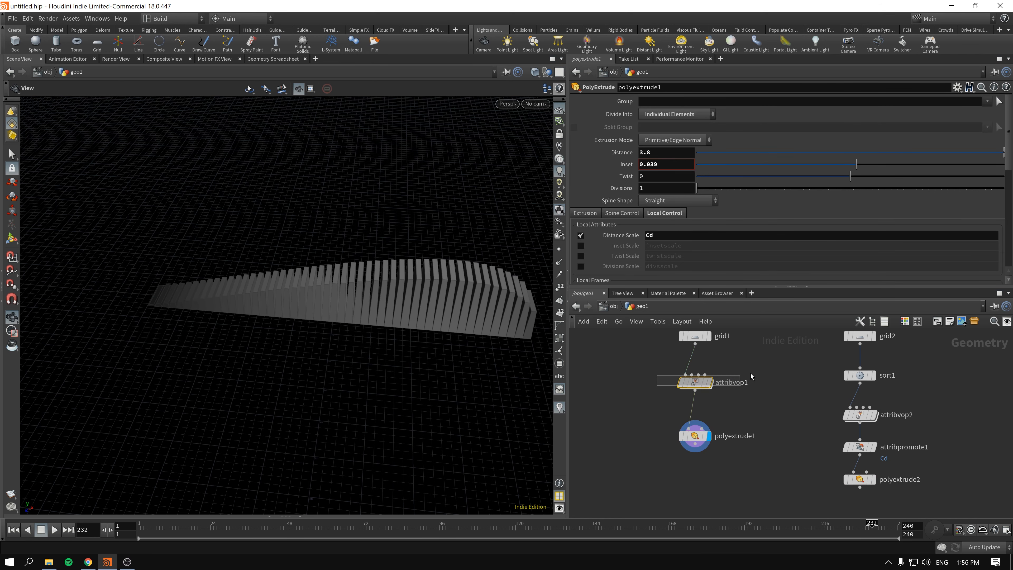
{"action": "left_click_drag", "start_coordinate": [791, 229], "coordinate": [734, 230]}
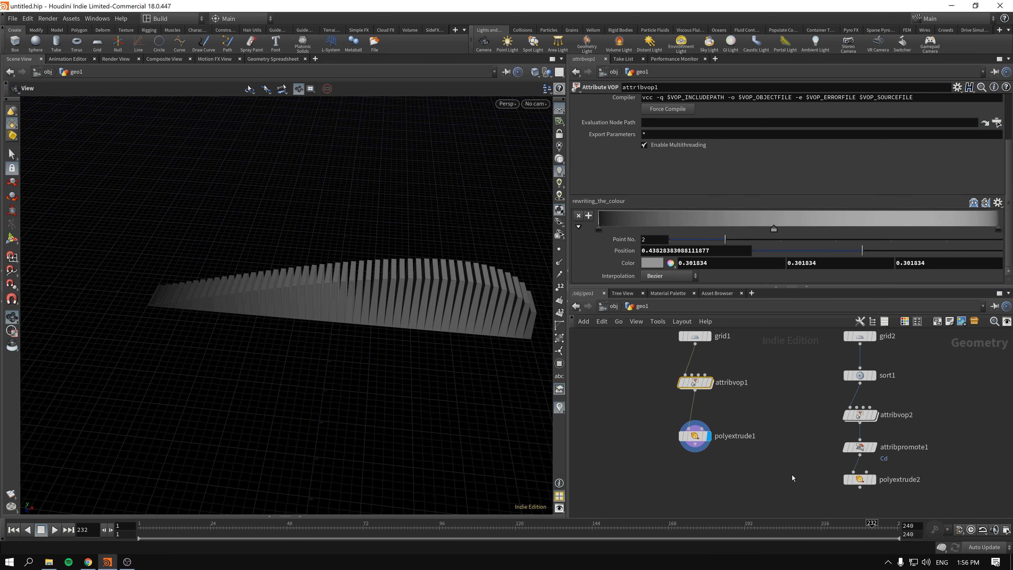
Step: Display polyextrude2 again, move ramp2's white point to about 0.56, and add a point at about 0.39
{"action": "left_click", "coordinate": [872, 480]}
{"action": "left_click", "coordinate": [876, 481]}
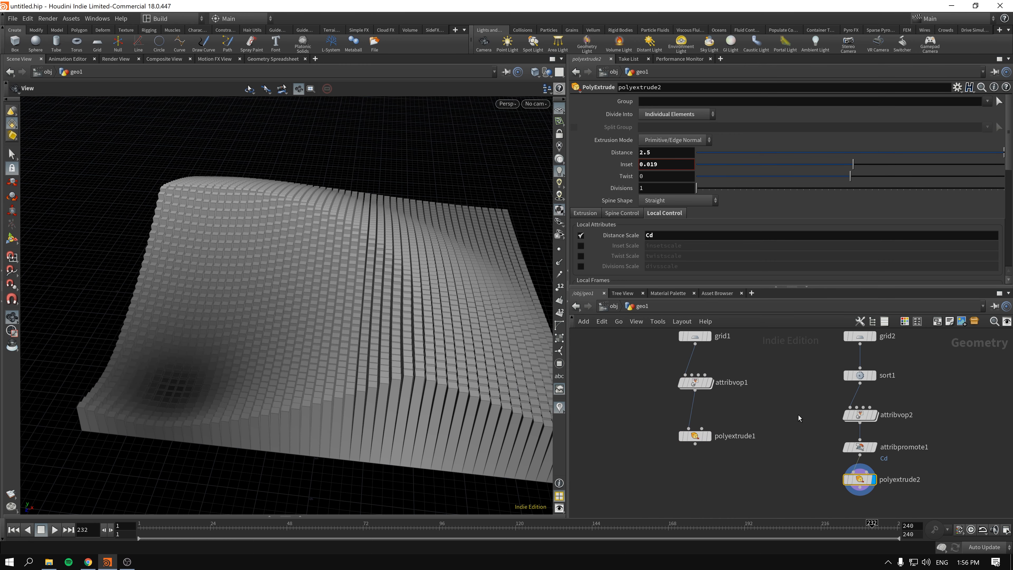
{"action": "left_click", "coordinate": [860, 415]}
{"action": "left_click_drag", "start_coordinate": [760, 231], "coordinate": [821, 229]}
{"action": "left_click", "coordinate": [755, 219]}
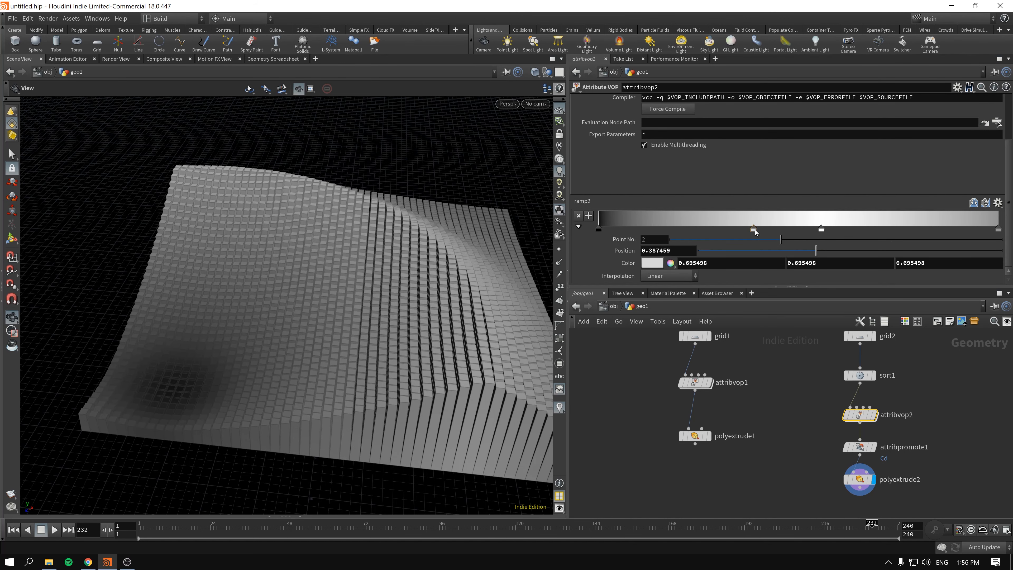
Step: Shift ramp2's new point back and darken it, add a white point after it, and set point 4 to 0.4 grey
{"action": "left_click_drag", "start_coordinate": [755, 229], "coordinate": [734, 230]}
{"action": "mouse_move", "coordinate": [618, 261]}
{"action": "middle_mouse_down"}
{"action": "mouse_move", "coordinate": [586, 264]}
{"action": "mouse_move", "coordinate": [648, 266]}
{"action": "mouse_move", "coordinate": [610, 264]}
{"action": "mouse_move", "coordinate": [623, 264]}
{"action": "middle_mouse_up"}
{"action": "left_click", "coordinate": [769, 224]}
{"action": "left_click", "coordinate": [824, 228]}
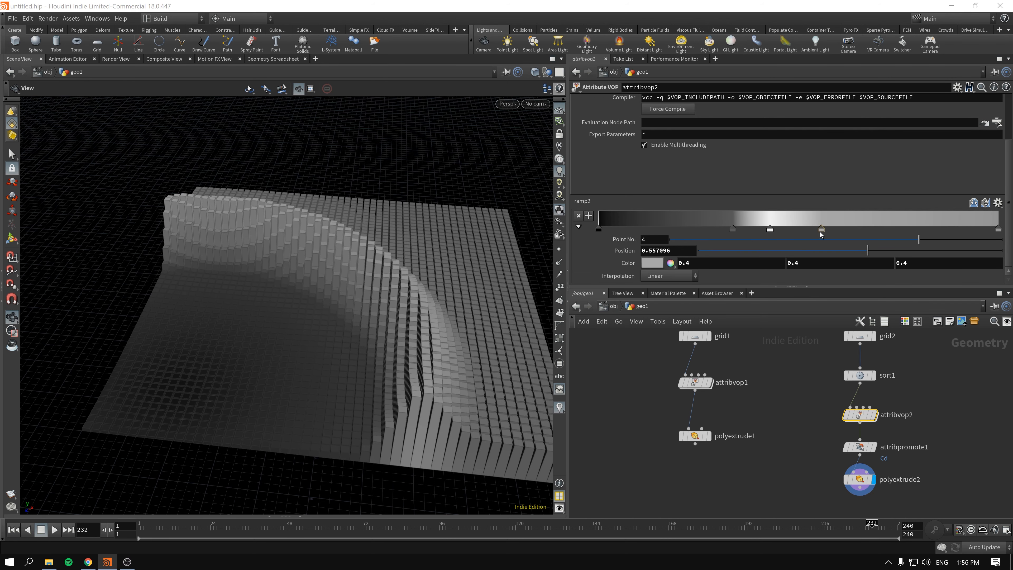
Step: Slide ramp2's fourth point and its white peak close together toward the ramp's end
{"action": "left_click_drag", "start_coordinate": [821, 230], "coordinate": [902, 230]}
{"action": "left_click_drag", "start_coordinate": [771, 229], "coordinate": [895, 229]}
{"action": "left_click_drag", "start_coordinate": [240, 292], "coordinate": [391, 359]}
Step: Change the X and Z of sort1's proximity point to move the crater toward the grid's centre
{"action": "left_click", "coordinate": [860, 375]}
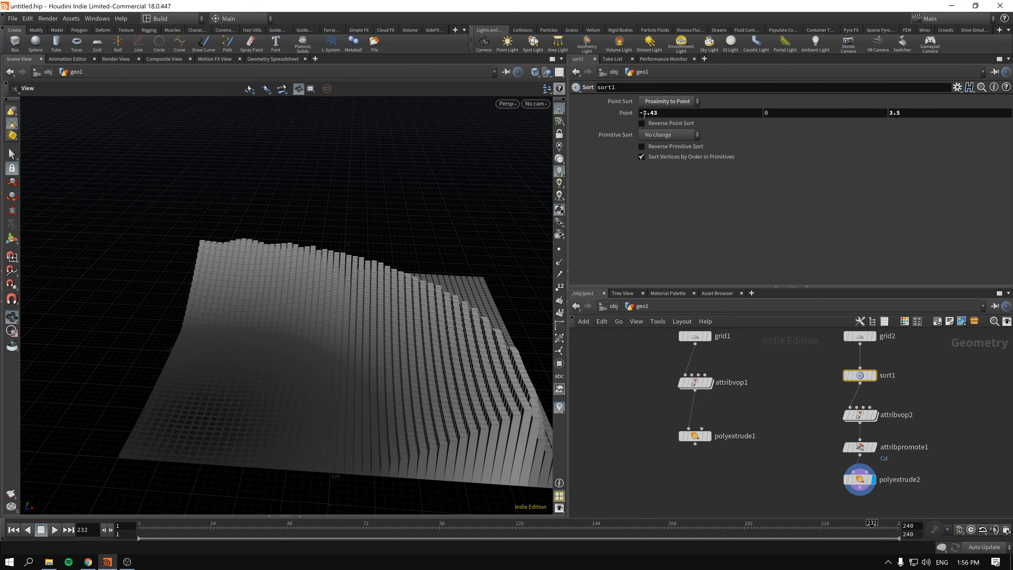
{"action": "middle_click_drag", "start_coordinate": [662, 113], "coordinate": [683, 113]}
{"action": "middle_click_drag", "start_coordinate": [924, 113], "coordinate": [716, 107]}
{"action": "left_click_drag", "start_coordinate": [399, 383], "coordinate": [502, 355]}
Step: Add a Merge node and connect polyextrude1 and polyextrude2 into it, displaying the merged geometry
{"action": "left_click", "coordinate": [858, 480]}
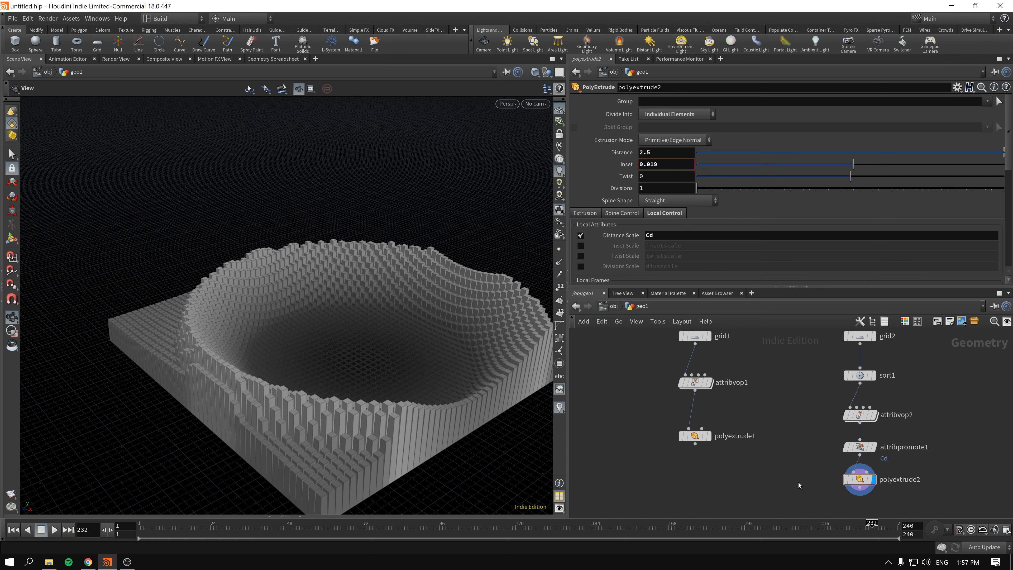
{"action": "left_click_drag", "start_coordinate": [400, 385], "coordinate": [390, 353]}
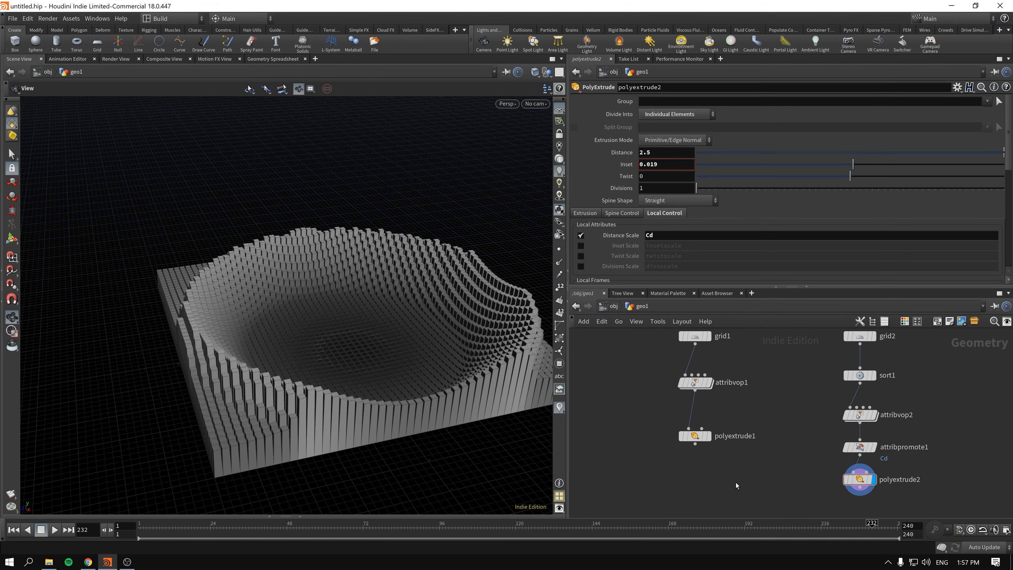
{"action": "key", "text": "Tab"}
{"action": "type", "text": "mer"}
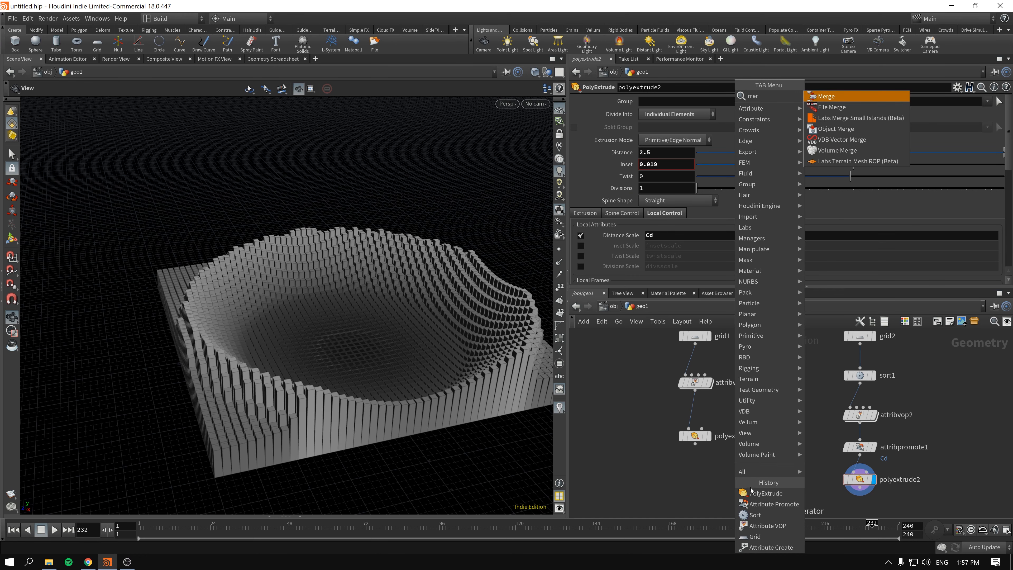
{"action": "key", "text": "Return"}
{"action": "left_click", "coordinate": [781, 499]}
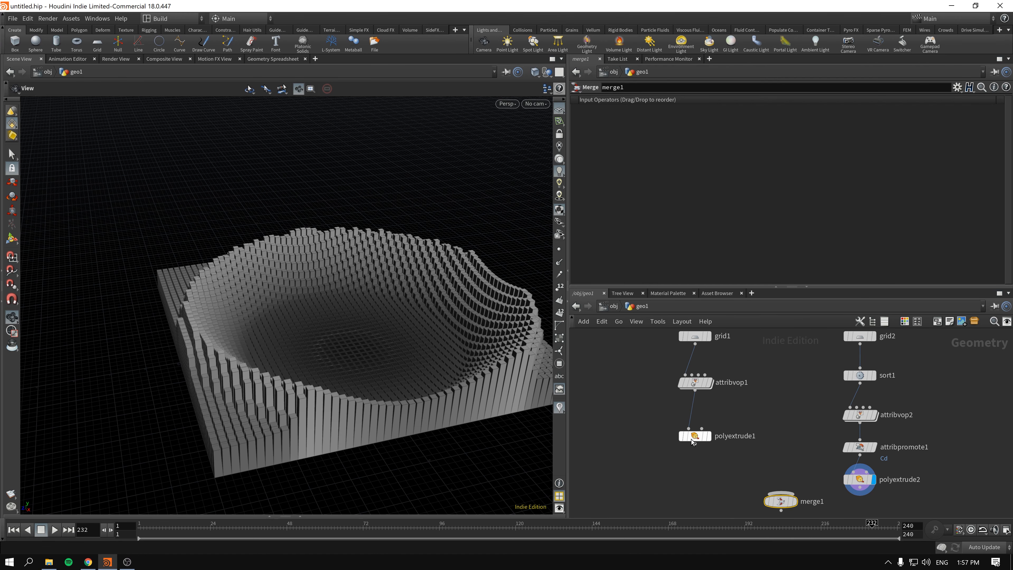
{"action": "left_click_drag", "start_coordinate": [691, 440], "coordinate": [798, 503]}
Step: Play the timeline briefly to preview the merged grids, and stop playback
{"action": "left_click_drag", "start_coordinate": [359, 340], "coordinate": [224, 355]}
{"action": "left_click", "coordinate": [55, 530]}
{"action": "left_click", "coordinate": [55, 530]}
Step: Place merge1 beneath the two extrusion branches and automatically lay out all nodes in geo1
{"action": "middle_click_drag", "start_coordinate": [794, 491], "coordinate": [736, 441]}
{"action": "scroll", "coordinate": [736, 441], "scroll_direction": "down", "scroll_amount": 3}
{"action": "left_click_drag", "start_coordinate": [728, 453], "coordinate": [725, 467]}
{"action": "key", "text": "l"}
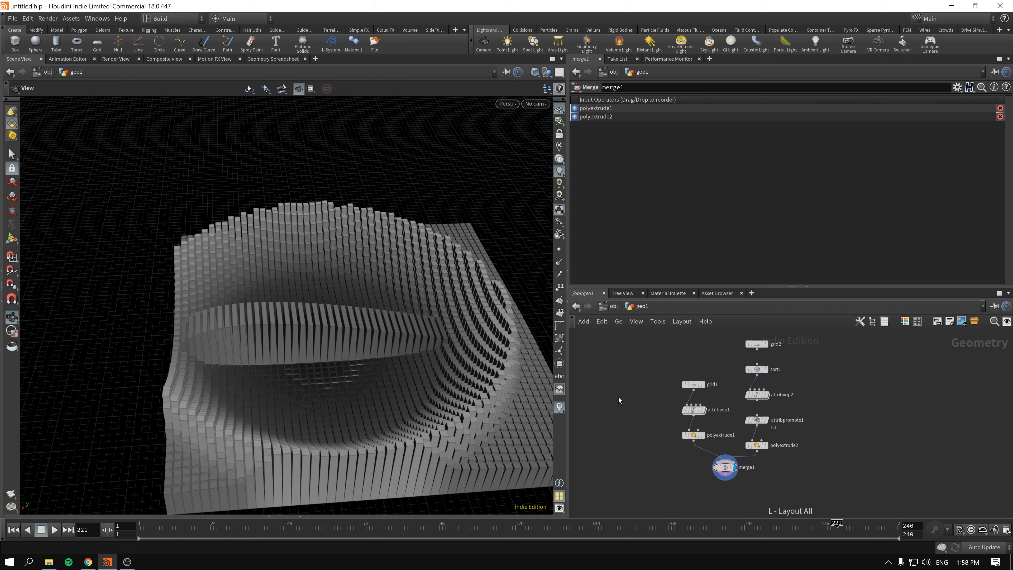